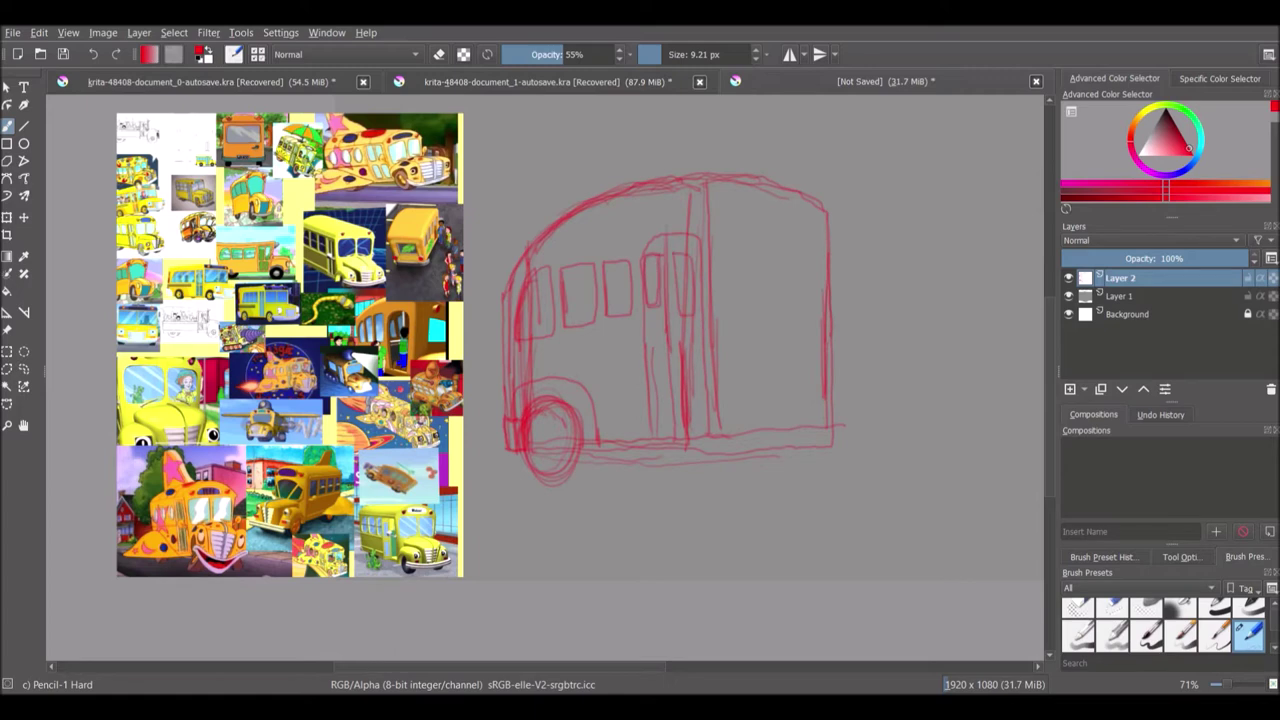
# - Sketch the rear wheel's inner circles, reinforce the bus front's outline and add the lights above the windshield
pyautogui.moveTo(546, 424); pyautogui.dragTo(560, 470)
pyautogui.moveTo(702, 198); pyautogui.dragTo(707, 432)
pyautogui.moveTo(818, 218); pyautogui.dragTo(828, 304)
pyautogui.moveTo(720, 184); pyautogui.dragTo(818, 170)
pyautogui.moveTo(828, 204); pyautogui.dragTo(832, 408)
pyautogui.moveTo(724, 200); pyautogui.dragTo(722, 202)
pyautogui.moveTo(806, 204); pyautogui.dragTo(804, 206)
# - Sketch the rectangular windshield on the front face of the bus
pyautogui.moveTo(724, 272); pyautogui.dragTo(724, 328)
pyautogui.moveTo(722, 240); pyautogui.dragTo(794, 238)
pyautogui.moveTo(724, 326); pyautogui.dragTo(798, 328)
pyautogui.moveTo(790, 242); pyautogui.dragTo(820, 244)
pyautogui.moveTo(818, 250)
pyautogui.mouseDown()
pyautogui.moveTo(814, 330)
pyautogui.moveTo(814, 272)
pyautogui.mouseUp()
# - On a new layer, sketch the front fender arch and the hood projecting from the bus front
pyautogui.press('Insert')
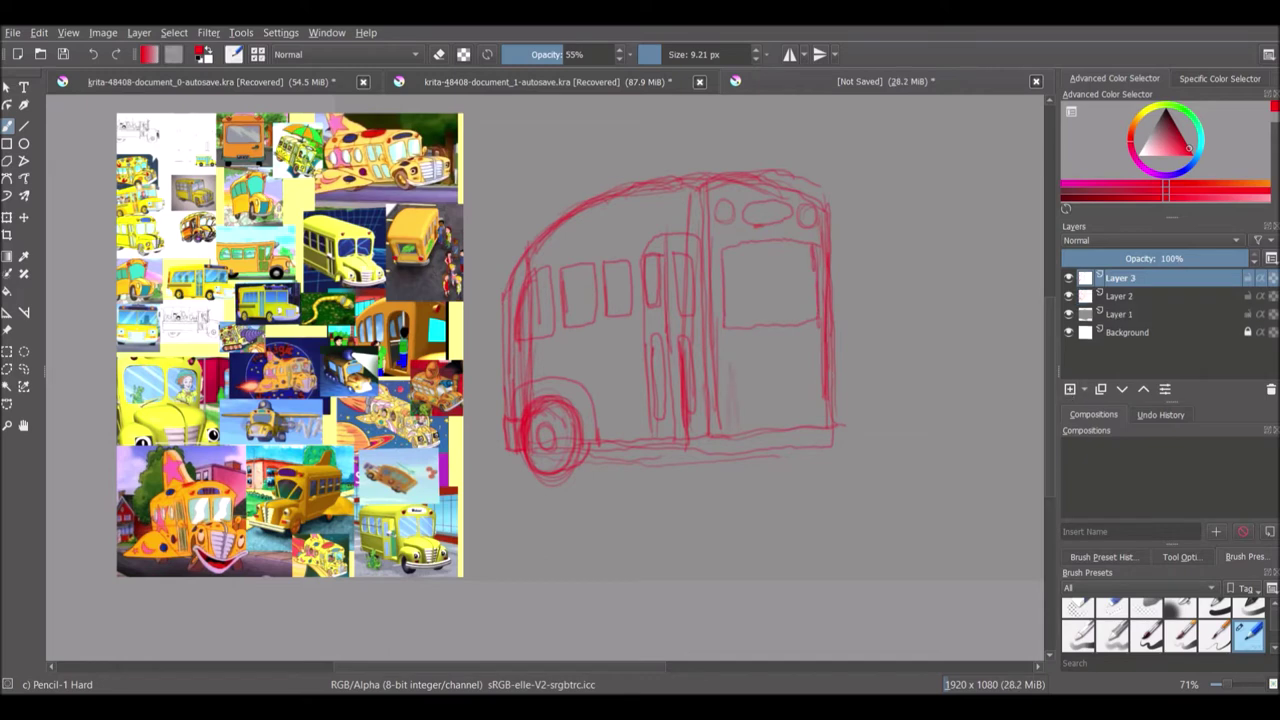
pyautogui.moveTo(724, 416); pyautogui.dragTo(808, 340)
pyautogui.moveTo(724, 404); pyautogui.dragTo(727, 448)
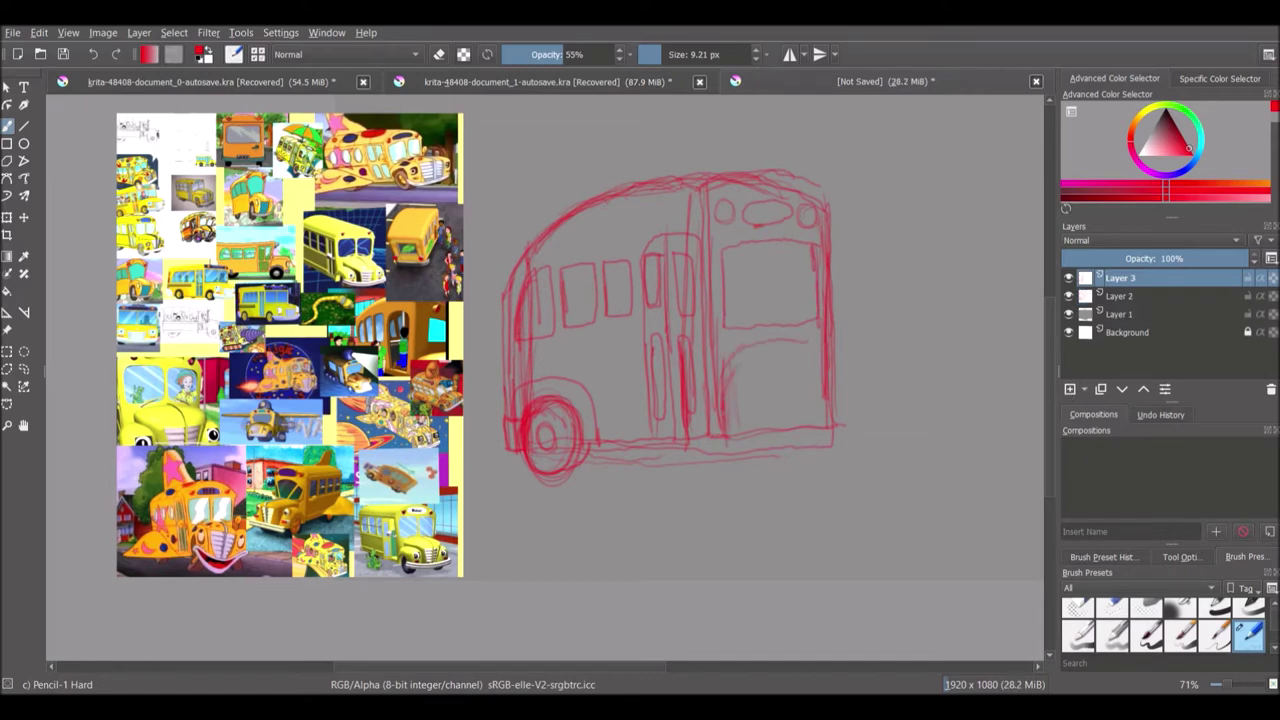
pyautogui.moveTo(804, 346)
pyautogui.mouseDown()
pyautogui.moveTo(814, 452)
pyautogui.moveTo(880, 440)
pyautogui.mouseUp()
pyautogui.moveTo(862, 344)
pyautogui.mouseDown()
pyautogui.moveTo(882, 418)
pyautogui.moveTo(910, 440)
pyautogui.mouseUp()
# - Sketch the front bumper and the grille's vertical bars
pyautogui.moveTo(884, 440); pyautogui.dragTo(778, 446)
pyautogui.moveTo(770, 462); pyautogui.dragTo(866, 470)
pyautogui.moveTo(872, 358); pyautogui.dragTo(874, 440)
pyautogui.moveTo(823, 366); pyautogui.dragTo(823, 444)
pyautogui.moveTo(858, 344); pyautogui.dragTo(860, 444)
pyautogui.moveTo(836, 342); pyautogui.dragTo(838, 440)
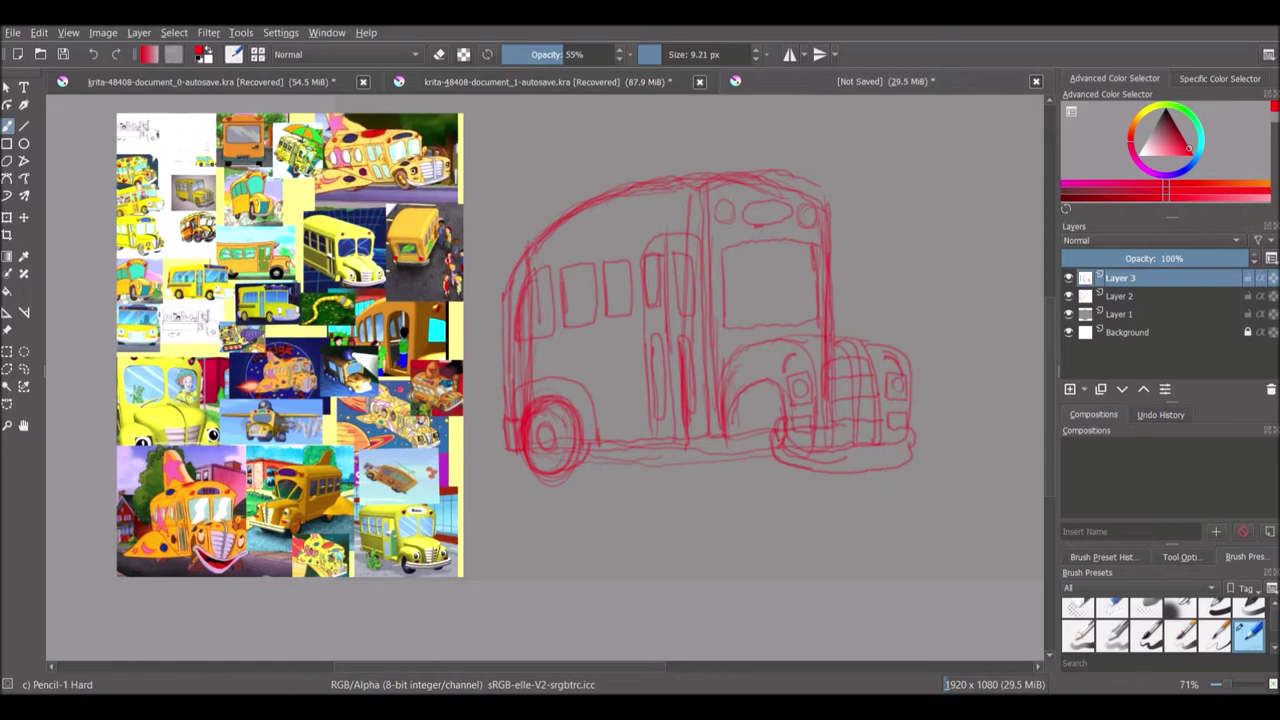
# - Sketch the front wheel beneath the fender arch
pyautogui.moveTo(772, 388); pyautogui.dragTo(742, 468)
pyautogui.moveTo(744, 414); pyautogui.dragTo(736, 454)
pyautogui.moveTo(754, 460); pyautogui.dragTo(794, 480)
# - On Layer 2, strengthen the front face's far edge and rework the lights above the windshield
pyautogui.click(1140, 298)
pyautogui.moveTo(835, 264); pyautogui.dragTo(835, 334)
pyautogui.moveTo(836, 218); pyautogui.dragTo(834, 298)
pyautogui.moveTo(820, 186); pyautogui.dragTo(834, 348)
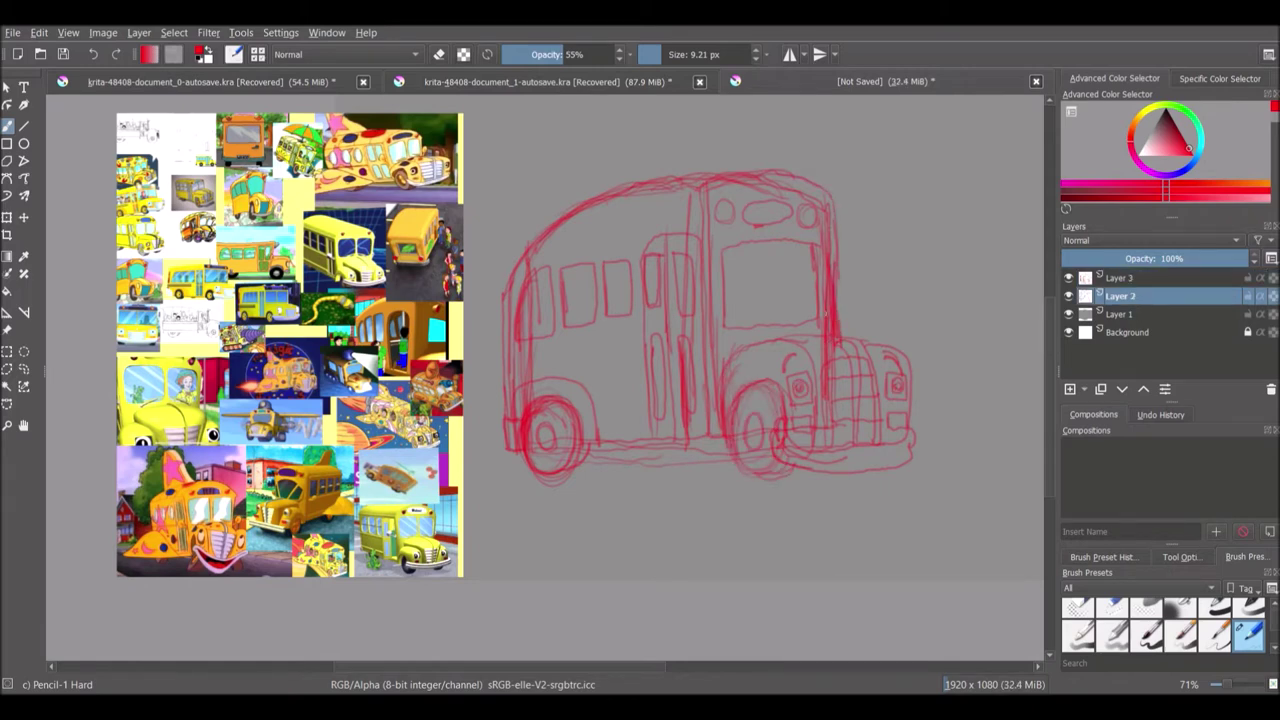
pyautogui.moveTo(740, 204); pyautogui.dragTo(790, 226)
# - Transform Layer 3 and Layer 2 to enlarge the bus sketch and align the hood with the body
pyautogui.click(1120, 277)
pyautogui.press('t')
pyautogui.moveTo(806, 381); pyautogui.dragTo(818, 392)
pyautogui.click(1120, 296)
pyautogui.hotkey('ctrl', 't')
pyautogui.moveTo(707, 325); pyautogui.dragTo(699, 320)
pyautogui.click(1120, 277)
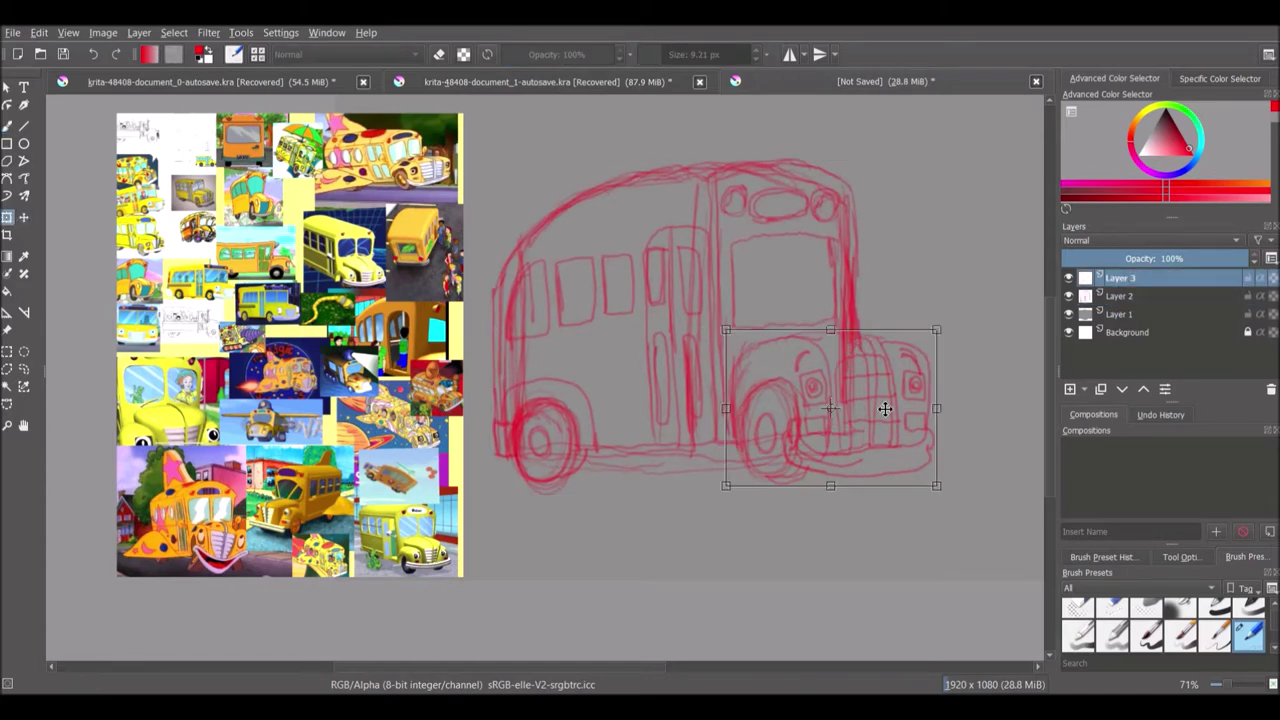
pyautogui.press('Return')
# - Add two new layers above the sketch and choose the Ink-3 Gpen brush with black
pyautogui.press('Insert')
pyautogui.press('b')
pyautogui.click(1080, 634)
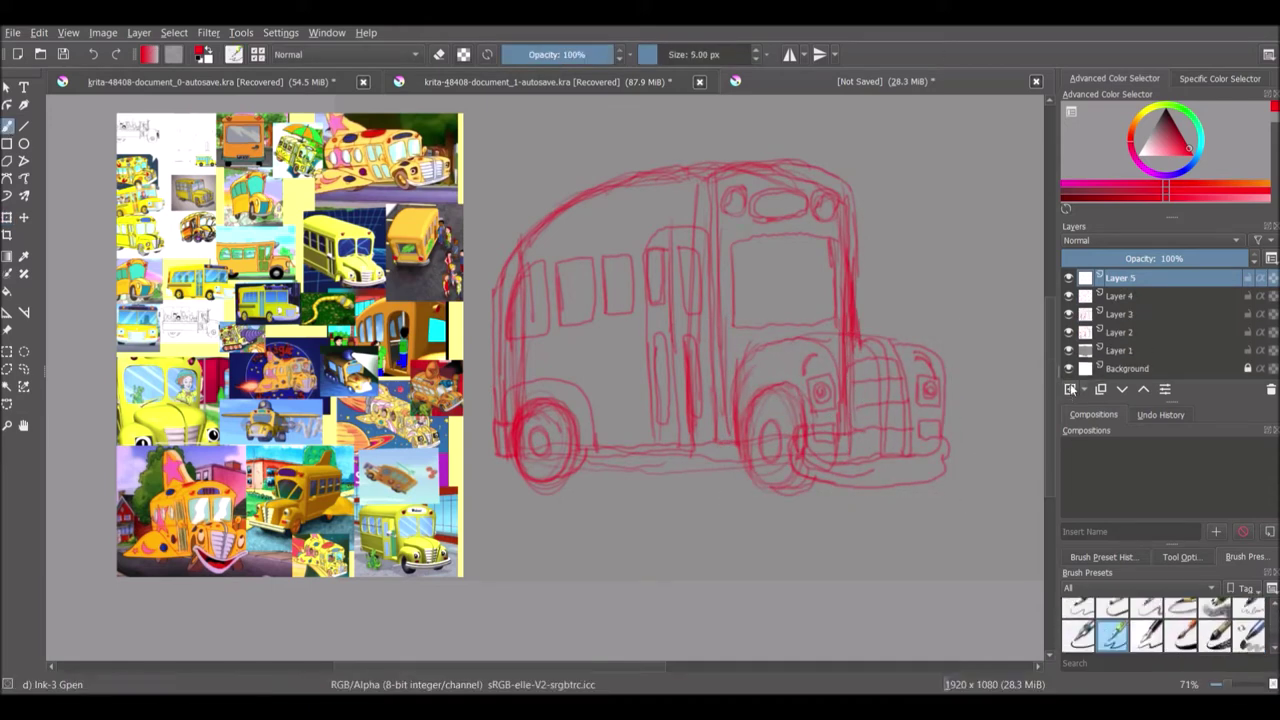
pyautogui.press('d')
pyautogui.press('Insert')
pyautogui.click(1180, 556)
pyautogui.click(1108, 557)
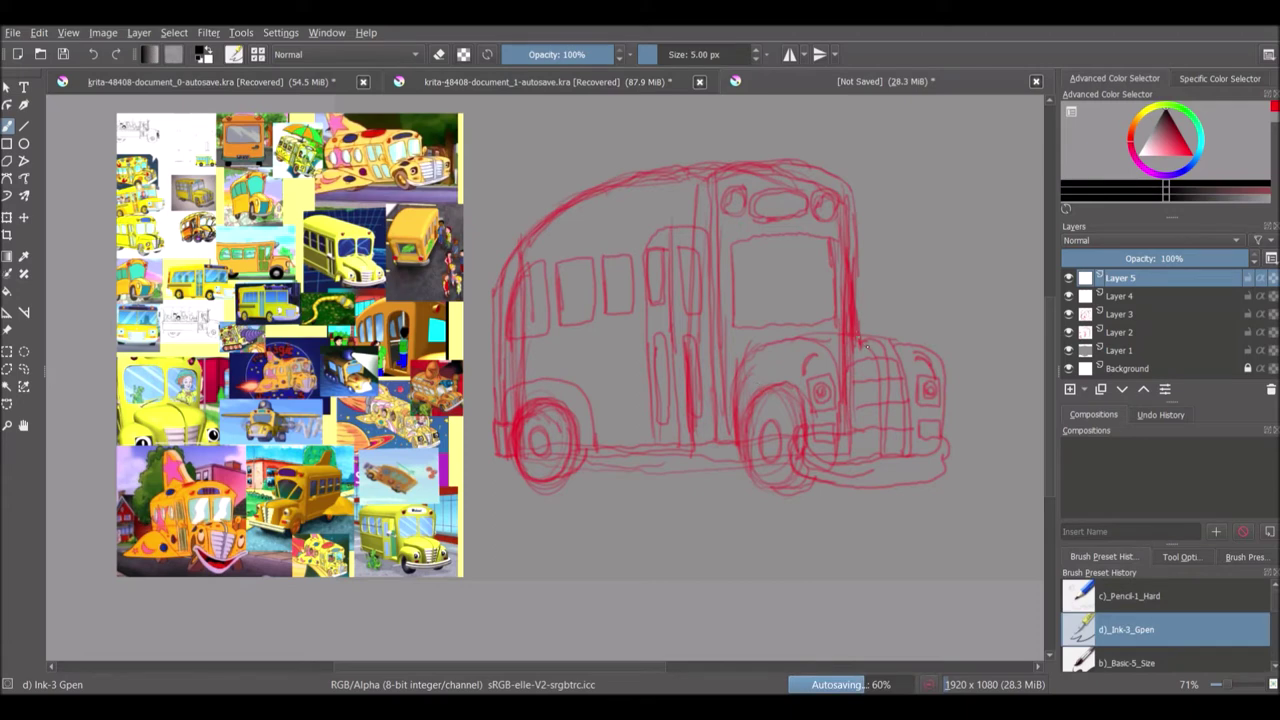
# - Ink the outline of the bus's front face and the front fender with its wheel arch
pyautogui.moveTo(856, 335); pyautogui.dragTo(851, 196)
pyautogui.moveTo(717, 177)
pyautogui.mouseDown()
pyautogui.moveTo(830, 182)
pyautogui.moveTo(853, 205)
pyautogui.moveTo(728, 338)
pyautogui.moveTo(728, 448)
pyautogui.mouseUp()
pyautogui.moveTo(803, 403)
pyautogui.mouseDown()
pyautogui.moveTo(740, 368)
pyautogui.moveTo(840, 460)
pyautogui.mouseUp()
# - Ink the top of the hood and the grille with its vertical bars
pyautogui.moveTo(812, 336)
pyautogui.mouseDown()
pyautogui.moveTo(908, 362)
pyautogui.moveTo(912, 458)
pyautogui.mouseUp()
pyautogui.moveTo(875, 358); pyautogui.dragTo(846, 432)
pyautogui.moveTo(868, 372)
pyautogui.mouseDown()
pyautogui.moveTo(901, 365)
pyautogui.moveTo(906, 454)
pyautogui.mouseUp()
pyautogui.moveTo(878, 356); pyautogui.dragTo(888, 460)
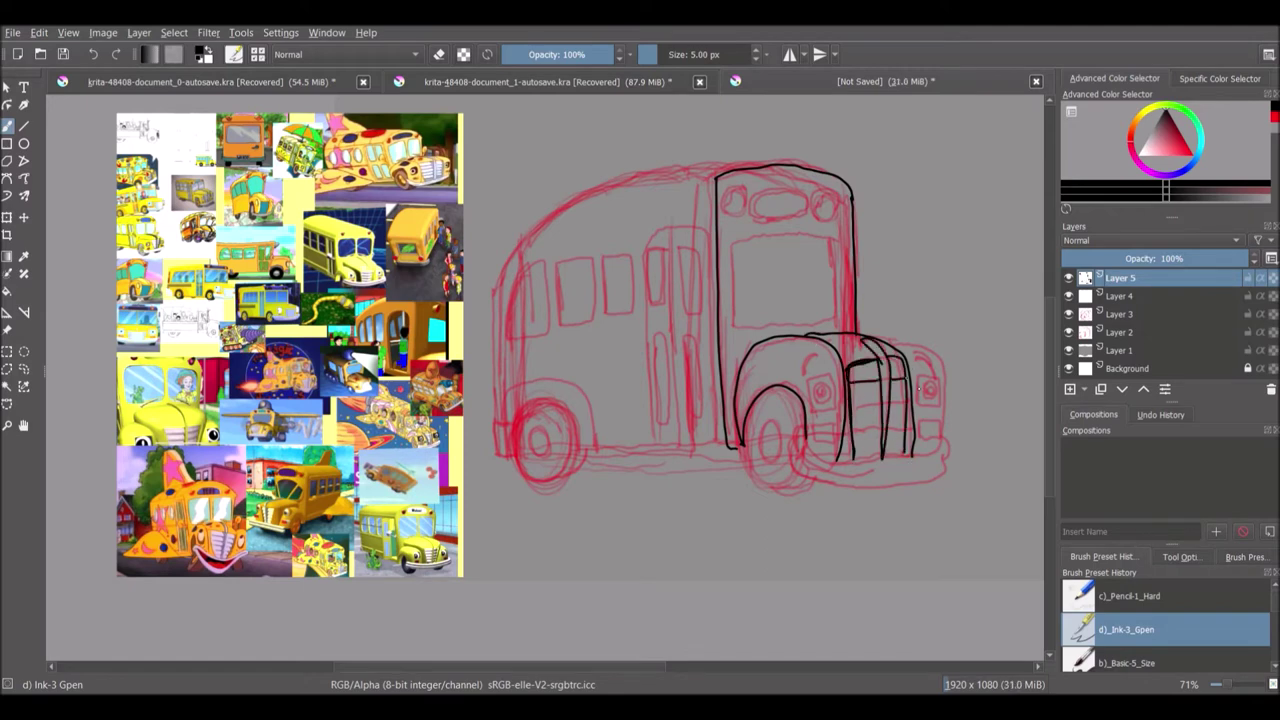
# - Ink the square headlights with their eyes and the outline of the far fender
pyautogui.moveTo(810, 378); pyautogui.dragTo(812, 412)
pyautogui.moveTo(917, 372); pyautogui.dragTo(934, 412)
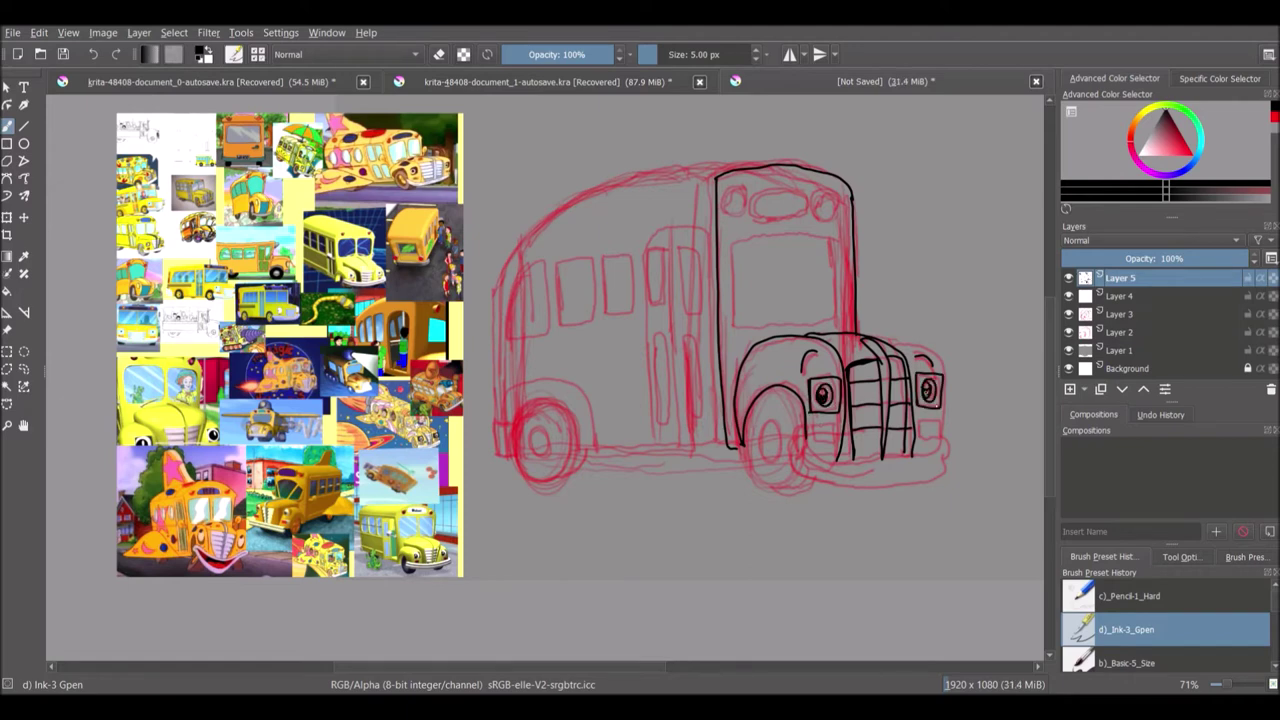
pyautogui.moveTo(908, 342); pyautogui.dragTo(946, 452)
# - Ink the curved front bumper, undoing one stroke and redrawing it
pyautogui.moveTo(806, 440); pyautogui.dragTo(925, 462)
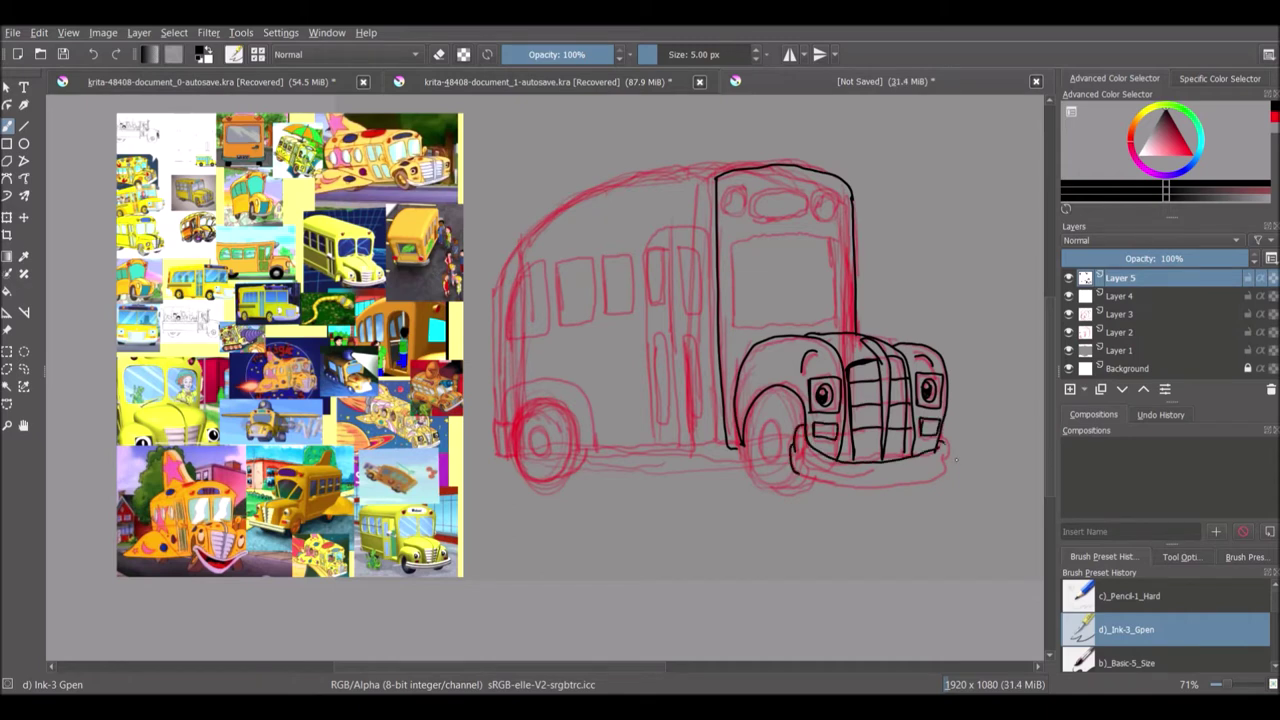
pyautogui.hotkey('ctrl', 'z')
pyautogui.moveTo(806, 480)
pyautogui.mouseDown()
pyautogui.moveTo(860, 501)
pyautogui.moveTo(955, 480)
pyautogui.mouseUp()
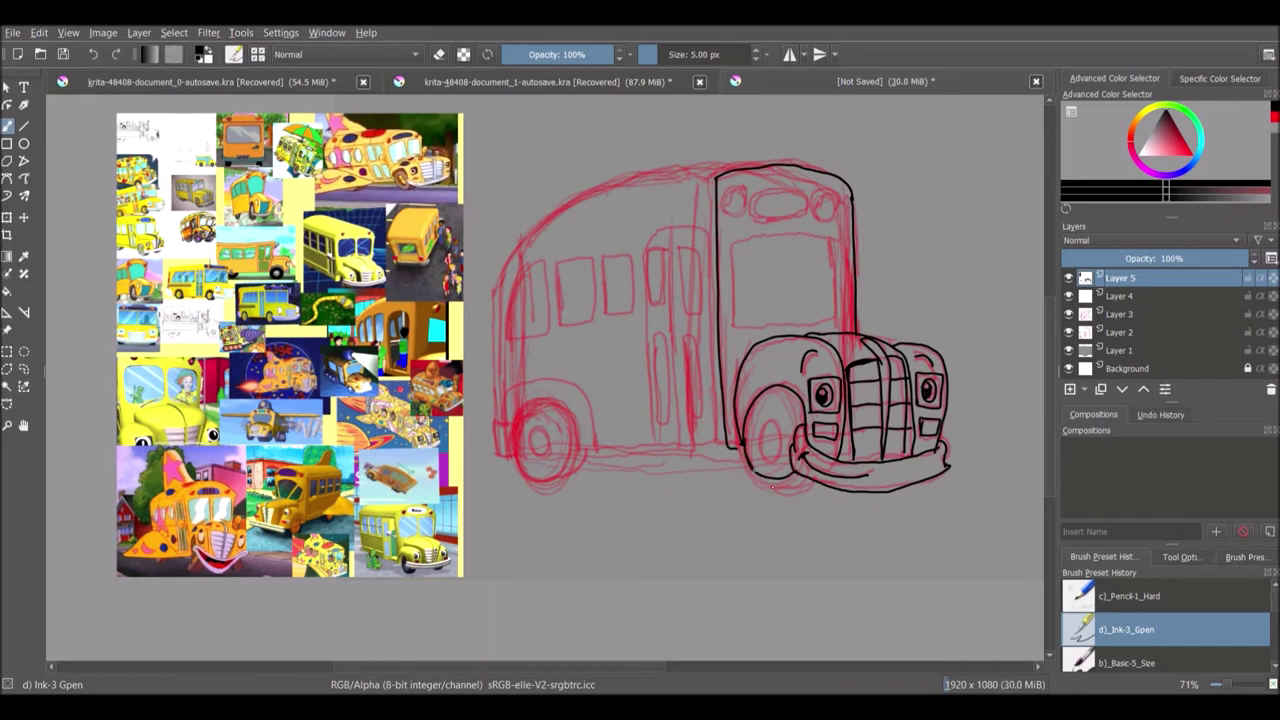
# - Ink the bus's lower edge, the rear wheel and its wheel arch
pyautogui.moveTo(728, 446)
pyautogui.mouseDown()
pyautogui.moveTo(618, 453)
pyautogui.moveTo(546, 399)
pyautogui.moveTo(589, 456)
pyautogui.mouseUp()
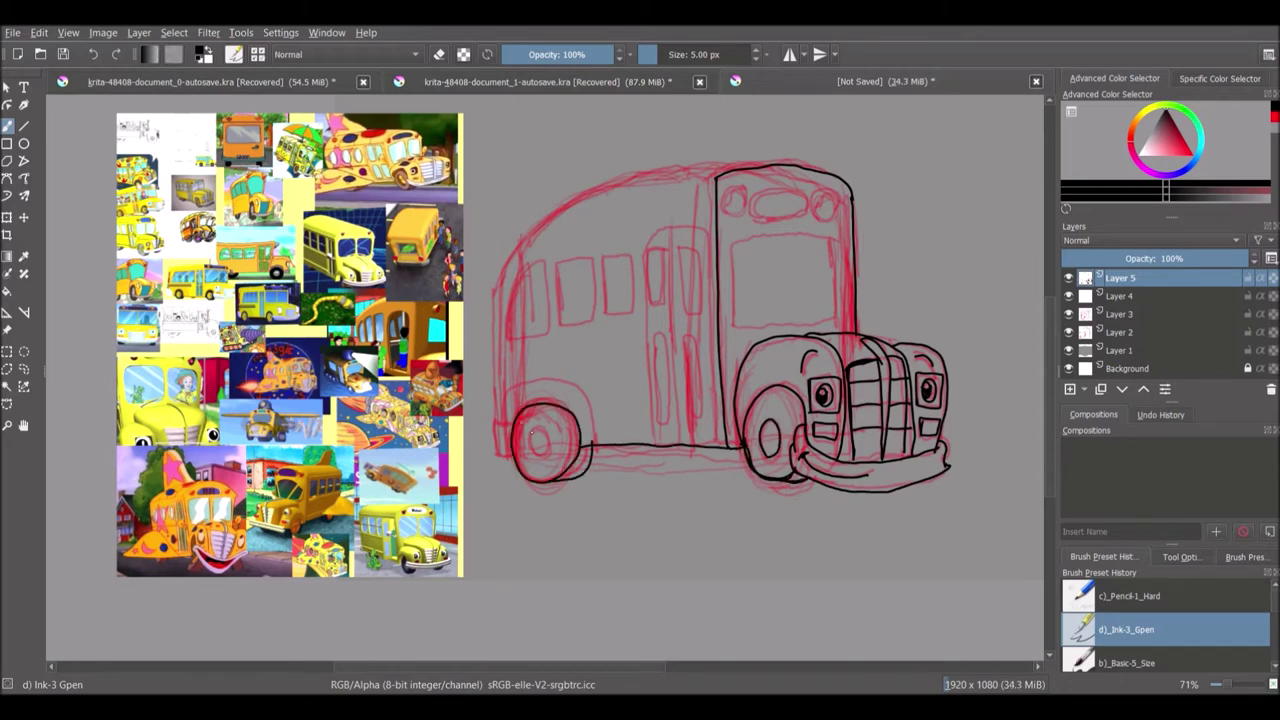
pyautogui.moveTo(506, 424)
pyautogui.mouseDown()
pyautogui.moveTo(564, 391)
pyautogui.moveTo(596, 446)
pyautogui.mouseUp()
pyautogui.press('e')
pyautogui.press('e')
# - Ink the rear edge and curved roofline of the bus, undoing and redrawing the upper roof stroke
pyautogui.moveTo(495, 418)
pyautogui.mouseDown()
pyautogui.moveTo(496, 274)
pyautogui.moveTo(618, 186)
pyautogui.moveTo(722, 172)
pyautogui.mouseUp()
pyautogui.moveTo(590, 200)
pyautogui.mouseDown()
pyautogui.moveTo(803, 170)
pyautogui.moveTo(700, 170)
pyautogui.moveTo(556, 229)
pyautogui.moveTo(620, 192)
pyautogui.moveTo(684, 163)
pyautogui.mouseUp()
pyautogui.hotkey('ctrl', 'z')
pyautogui.moveTo(784, 160); pyautogui.dragTo(604, 188)
# - Ink the three side windows behind the door
pyautogui.moveTo(540, 270)
pyautogui.mouseDown()
pyautogui.moveTo(506, 330)
pyautogui.moveTo(546, 336)
pyautogui.mouseUp()
pyautogui.moveTo(557, 272)
pyautogui.mouseDown()
pyautogui.moveTo(562, 326)
pyautogui.moveTo(600, 322)
pyautogui.mouseUp()
pyautogui.moveTo(604, 262); pyautogui.dragTo(614, 318)
# - Ink the folding side door with its frame, centre line and narrow window panes
pyautogui.moveTo(648, 446)
pyautogui.mouseDown()
pyautogui.moveTo(646, 368)
pyautogui.moveTo(712, 288)
pyautogui.moveTo(710, 452)
pyautogui.mouseUp()
pyautogui.moveTo(674, 228); pyautogui.dragTo(680, 448)
pyautogui.moveTo(666, 250); pyautogui.dragTo(664, 308)
pyautogui.moveTo(680, 240)
pyautogui.mouseDown()
pyautogui.moveTo(686, 304)
pyautogui.moveTo(702, 318)
pyautogui.mouseUp()
pyautogui.moveTo(656, 334)
pyautogui.mouseDown()
pyautogui.moveTo(668, 360)
pyautogui.moveTo(656, 424)
pyautogui.mouseUp()
pyautogui.moveTo(652, 330); pyautogui.dragTo(688, 416)
# - Ink the split windshield and the lights above it
pyautogui.moveTo(698, 418)
pyautogui.mouseDown()
pyautogui.moveTo(693, 346)
pyautogui.moveTo(796, 236)
pyautogui.moveTo(732, 326)
pyautogui.mouseUp()
pyautogui.moveTo(784, 234); pyautogui.dragTo(786, 322)
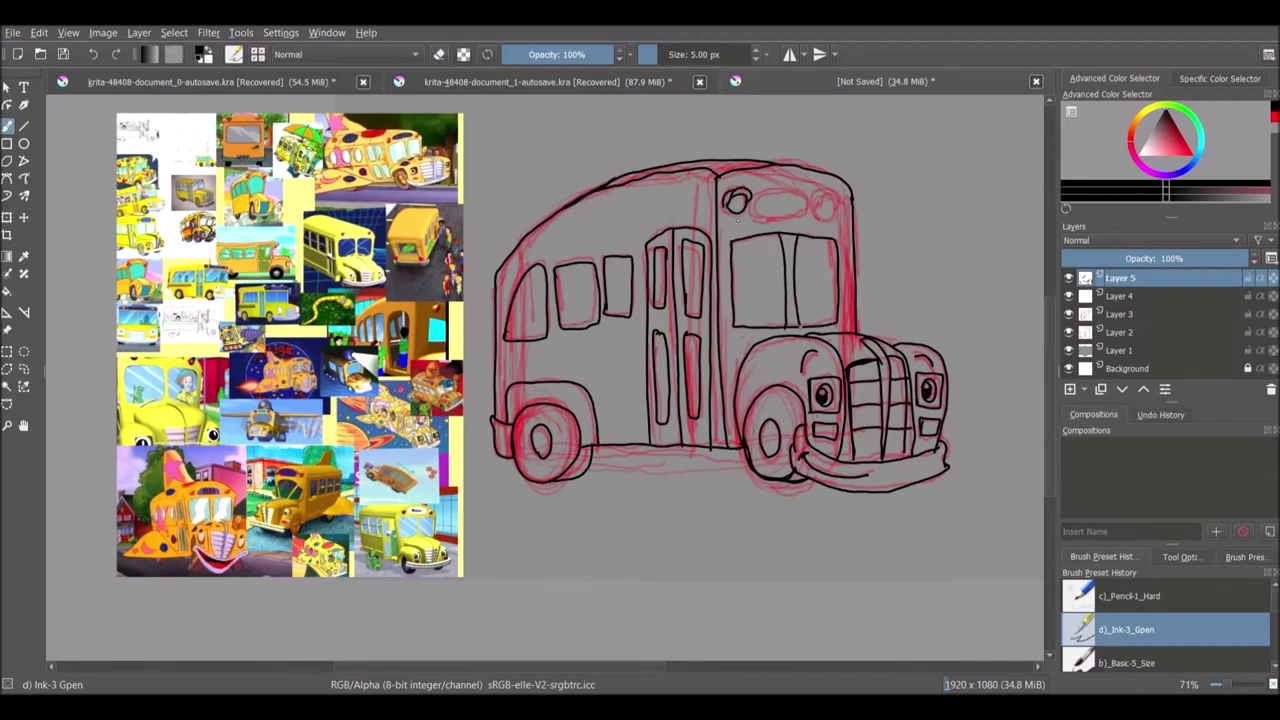
pyautogui.moveTo(758, 200); pyautogui.dragTo(762, 214)
# - Hide the red sketch layers and delete the unused Layer 4
pyautogui.click(1068, 296)
pyautogui.click(1118, 298)
pyautogui.click(1270, 390)
# - Clean up stray ink with the eraser and rename the inked layer as Lineart
pyautogui.press('e')
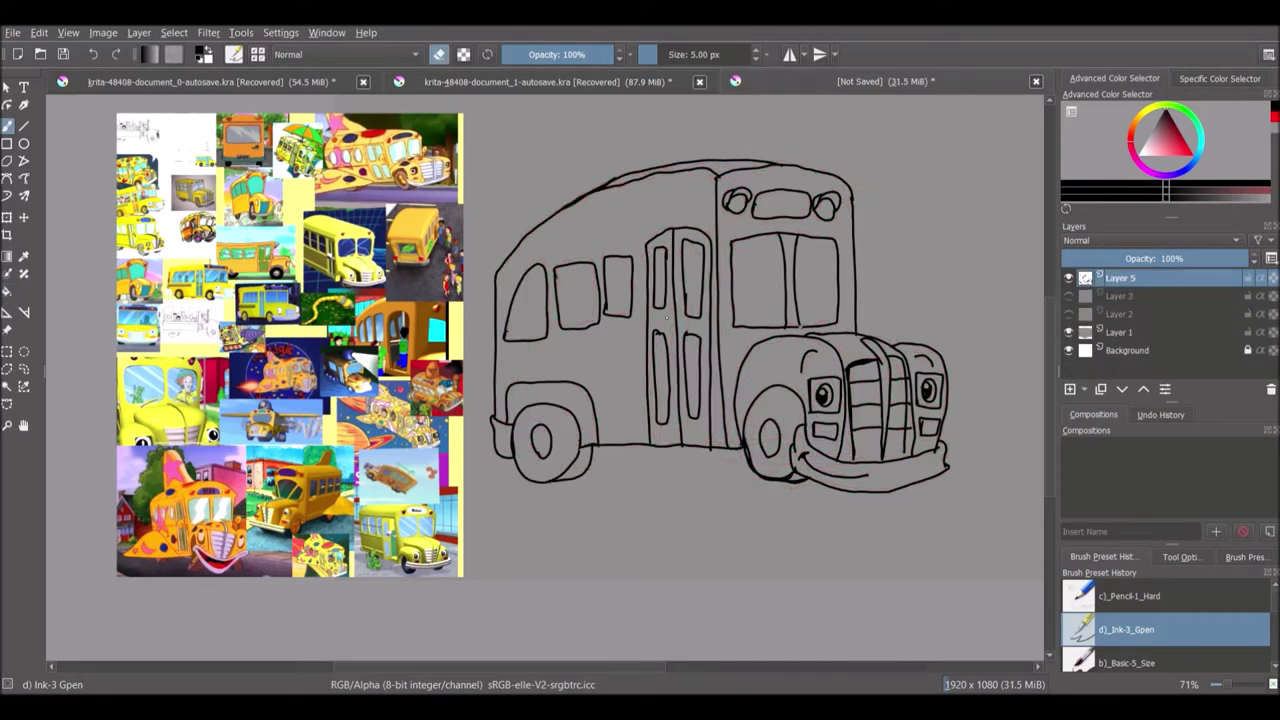
pyautogui.press('e')
pyautogui.press('e')
pyautogui.press('F2')
pyautogui.write('Lineart')
pyautogui.press('Return')
# - Erase the stray line work along the bus's roofline
pyautogui.click(441, 55)
pyautogui.click(440, 55)
pyautogui.press('e')
pyautogui.moveTo(628, 175); pyautogui.dragTo(602, 186)
pyautogui.click(440, 55)
# - On a new layer below Lineart, prepare a fill with Airbrush Soft chosen and yellow sampled from the reference bus
pyautogui.click(1069, 389)
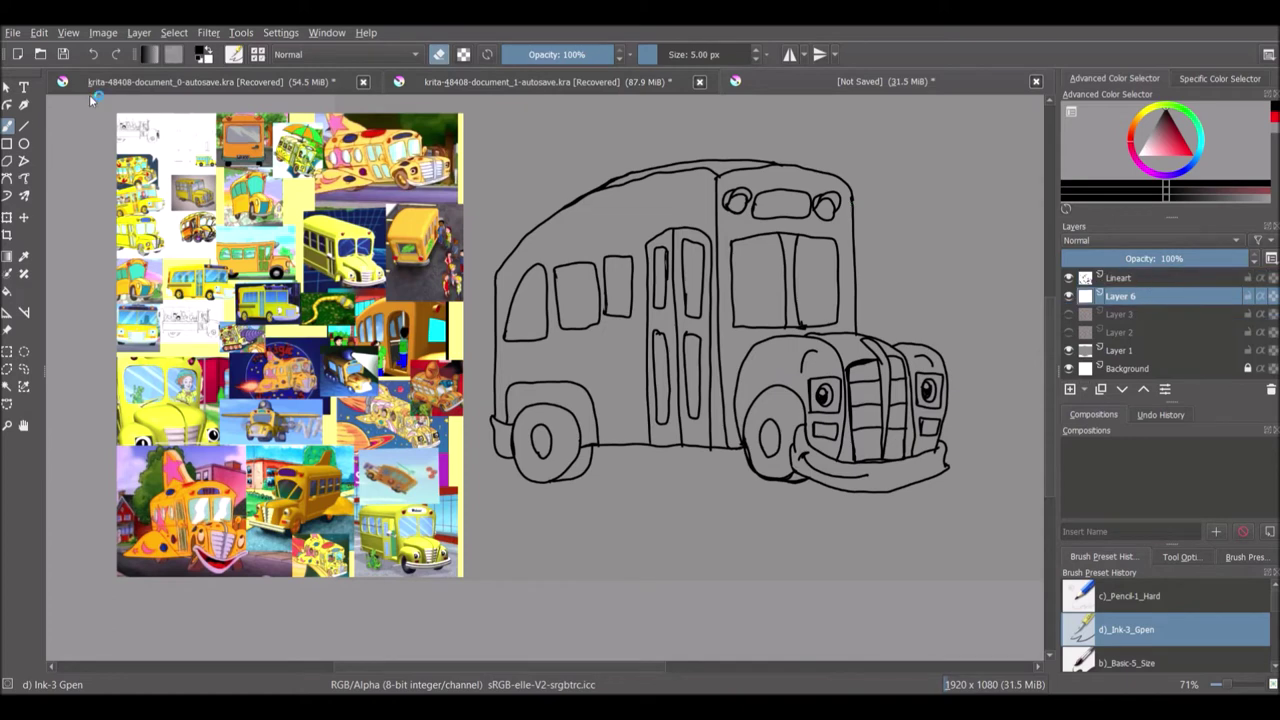
pyautogui.scroll(-2, 1180, 620)
pyautogui.click(1140, 615)
pyautogui.click(24, 256)
pyautogui.click(157, 249)
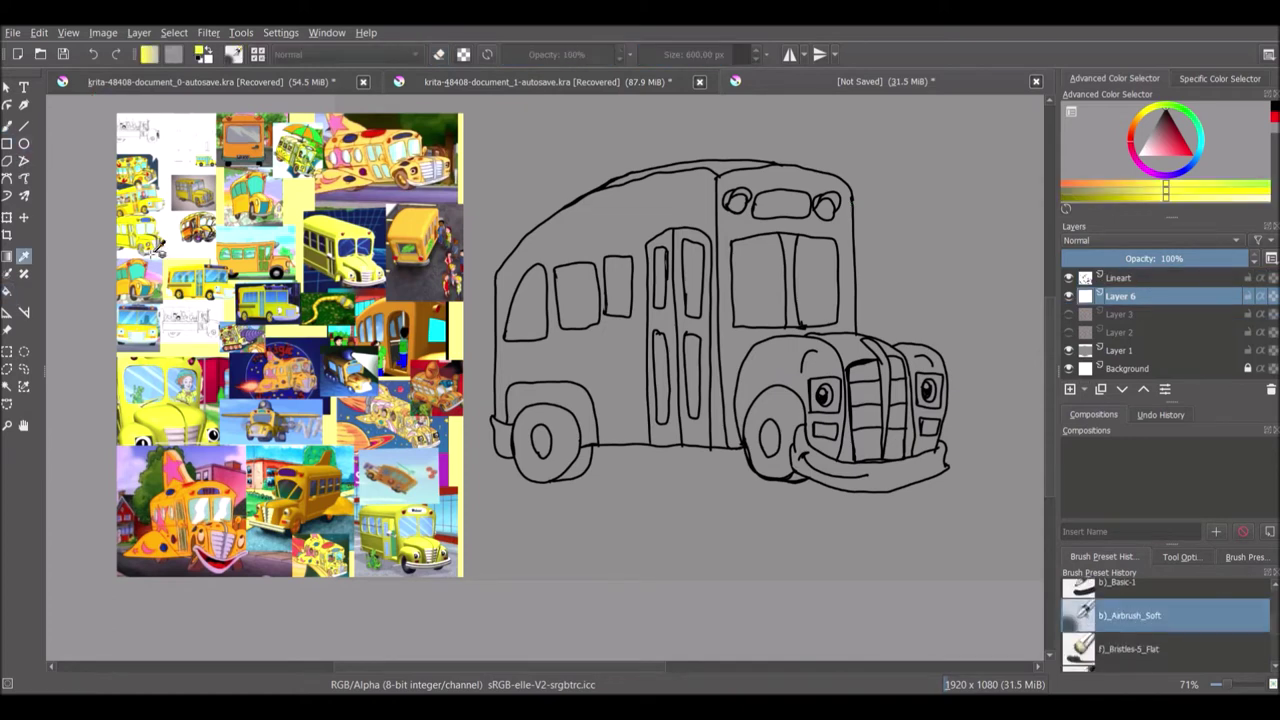
pyautogui.press('f')
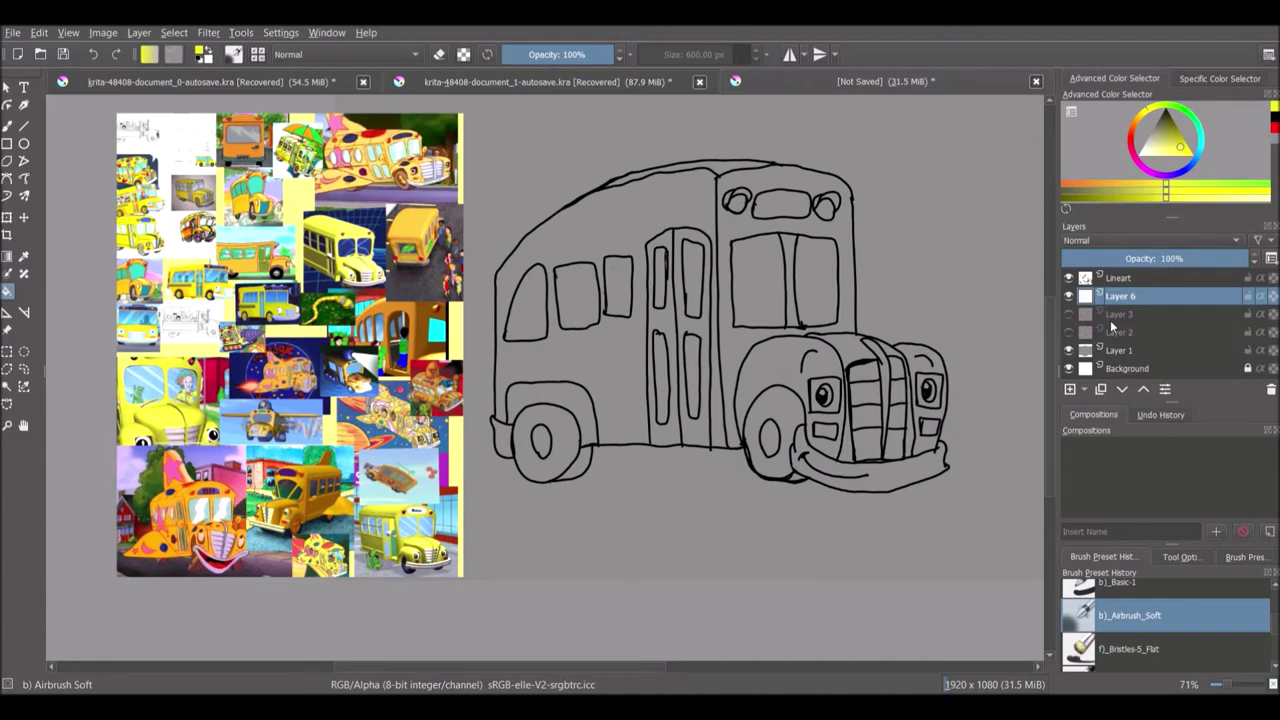
pyautogui.click(1120, 279)
pyautogui.keyDown('ctrl'); pyautogui.click(1128, 298); pyautogui.keyUp('ctrl')
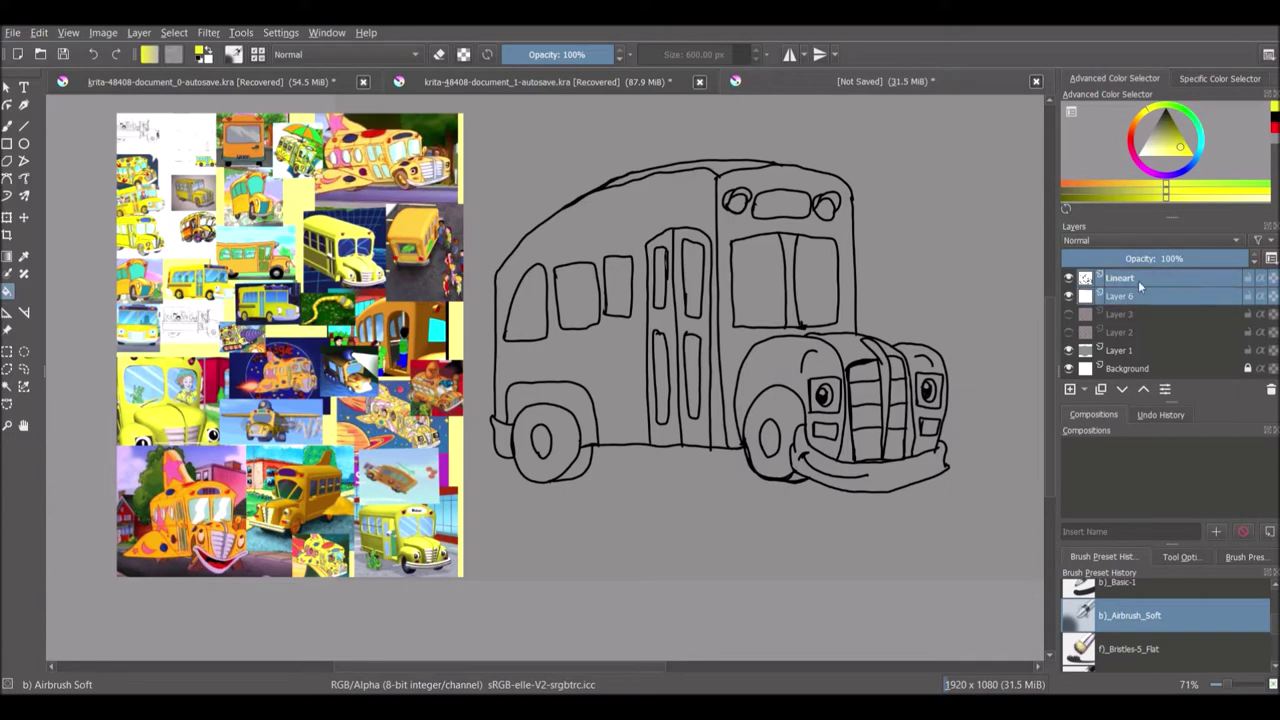
pyautogui.hotkey('ctrl', 'shift', 'g')
pyautogui.click(1140, 332)
pyautogui.click(757, 240)
pyautogui.hotkey('ctrl', 'z')
pyautogui.hotkey('ctrl', 'z')
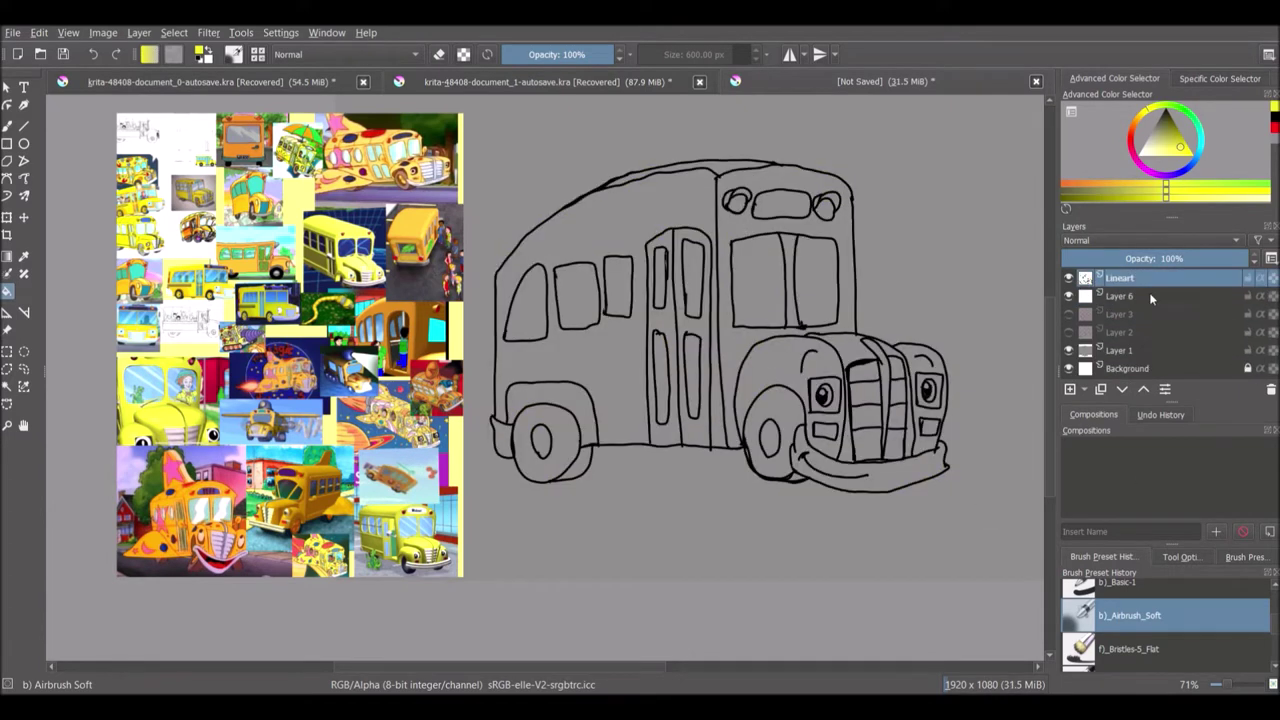
# - Try a clipping group with its mask layer above Layer 6, and ungroup it
pyautogui.hotkey('ctrl', 'shift', 'g')
pyautogui.click(1149, 333)
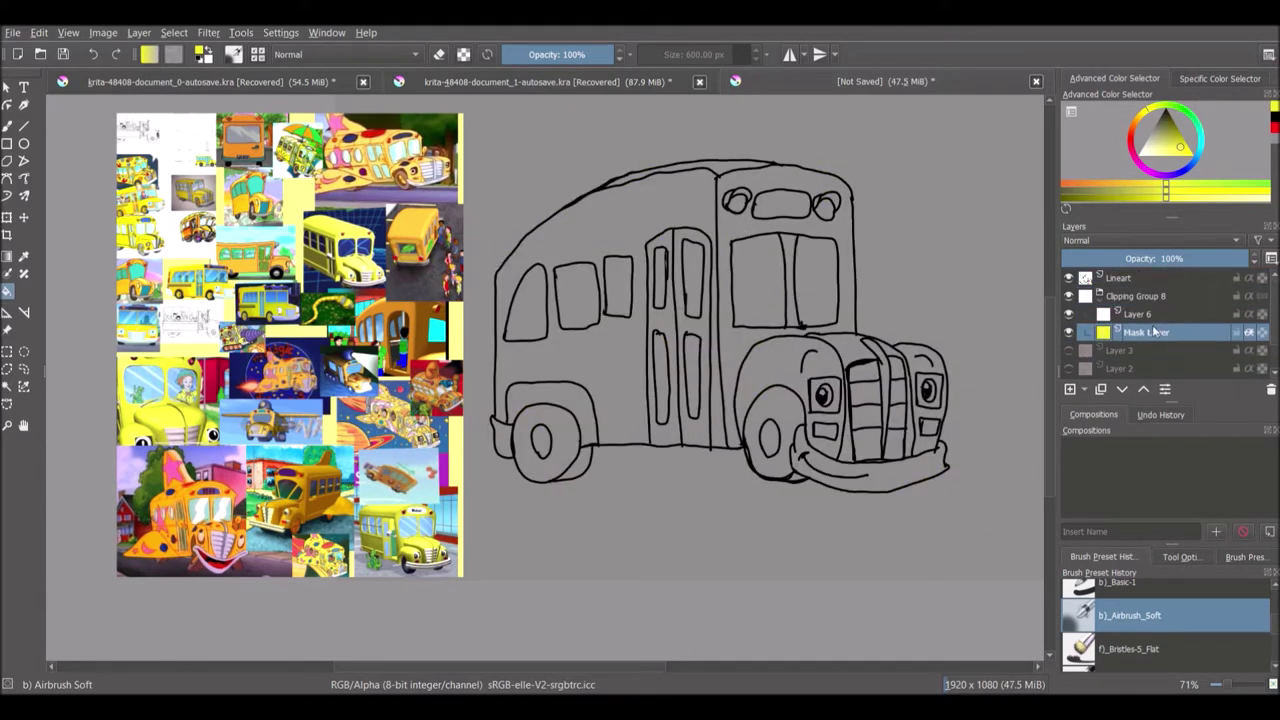
pyautogui.click(1140, 296)
pyautogui.click(1168, 312)
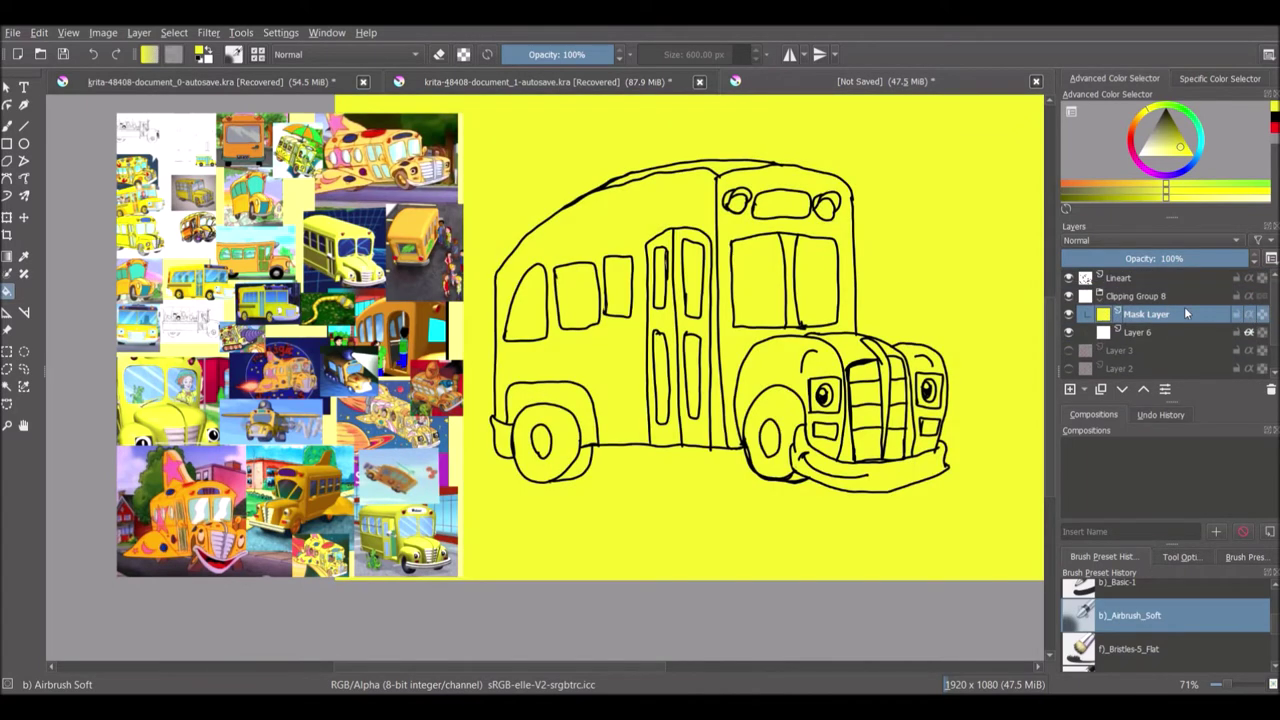
pyautogui.click(1148, 297)
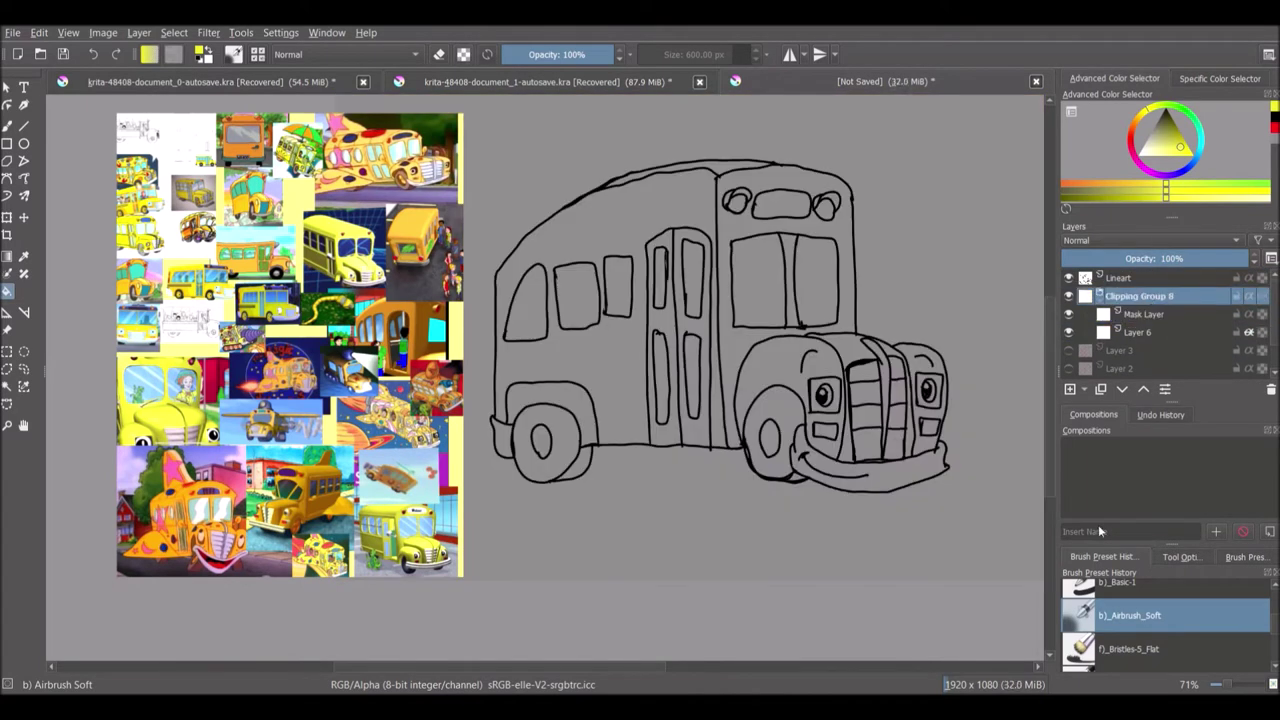
pyautogui.hotkey('ctrl', 'alt', 'g')
# - Select the body, door, hood and fender areas of the bus and fill them with yellow on Layer 6
pyautogui.click(6, 388)
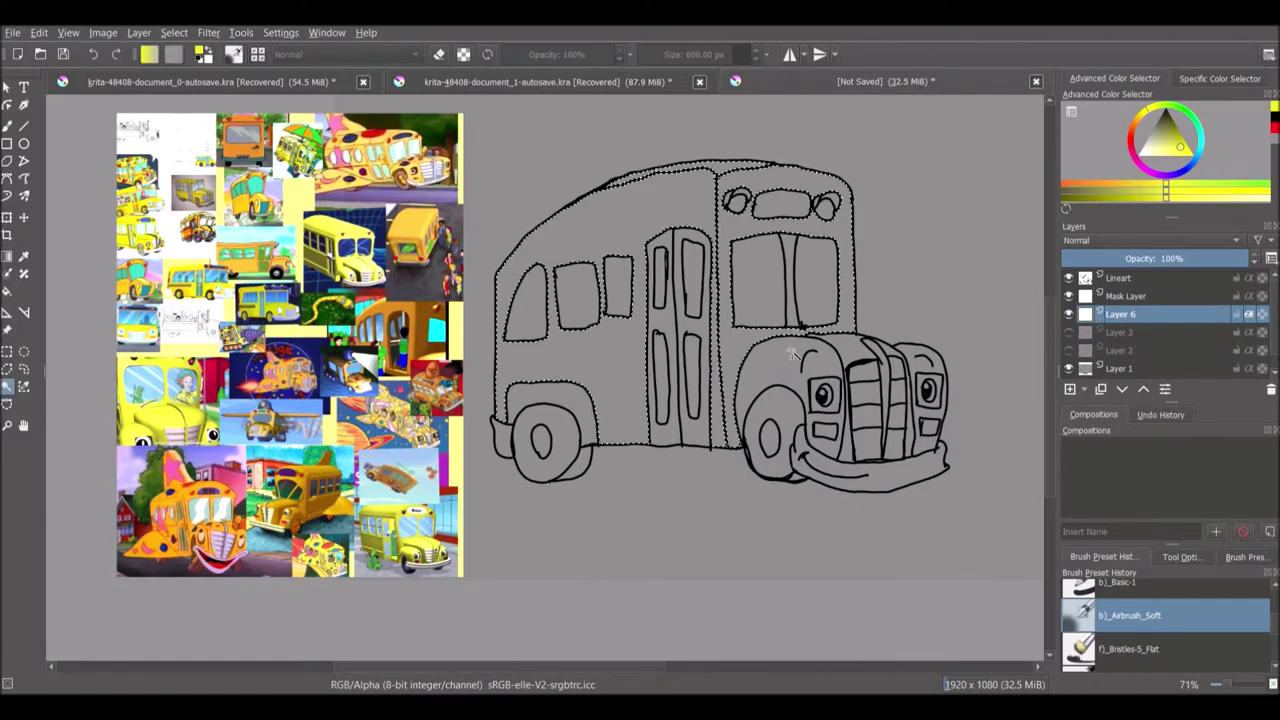
pyautogui.press('b')
pyautogui.hotkey('shift', 'BackSpace')
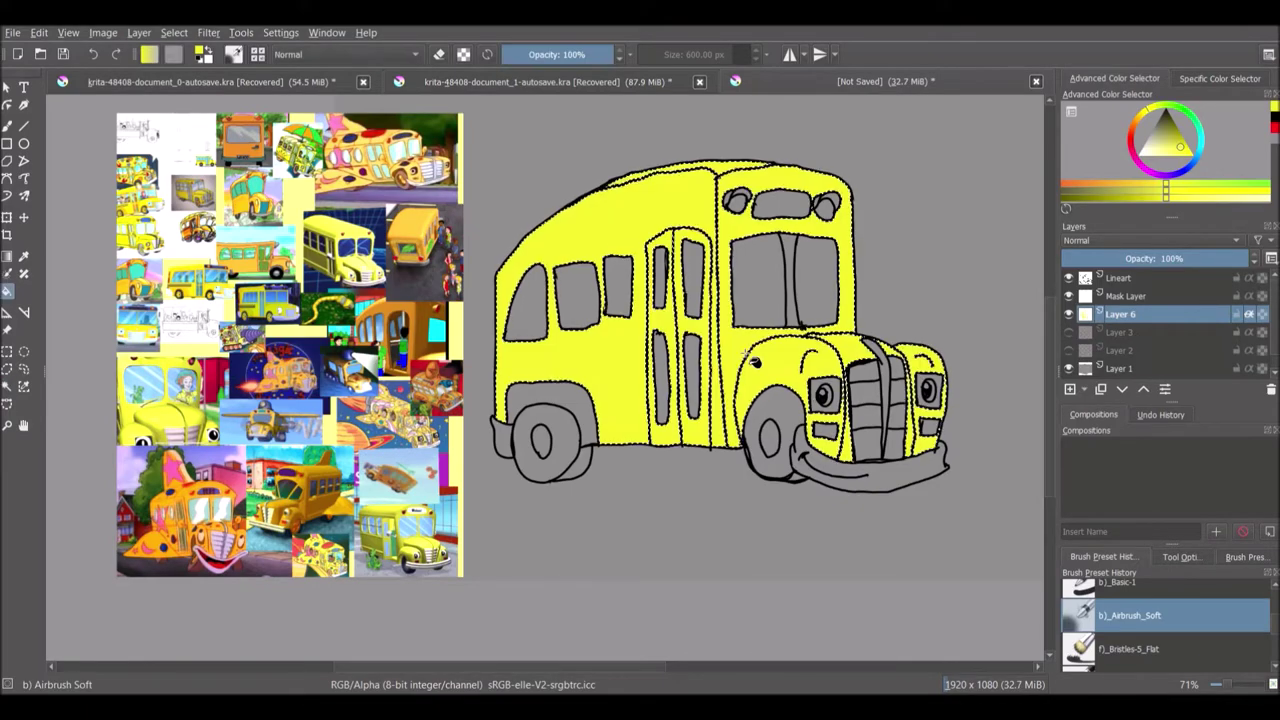
# - Shade the yellow body with orange using Airbrush Soft at 30.19 px and add highlights on a new layer
pyautogui.moveTo(693, 54); pyautogui.dragTo(675, 54)
pyautogui.click(1181, 556)
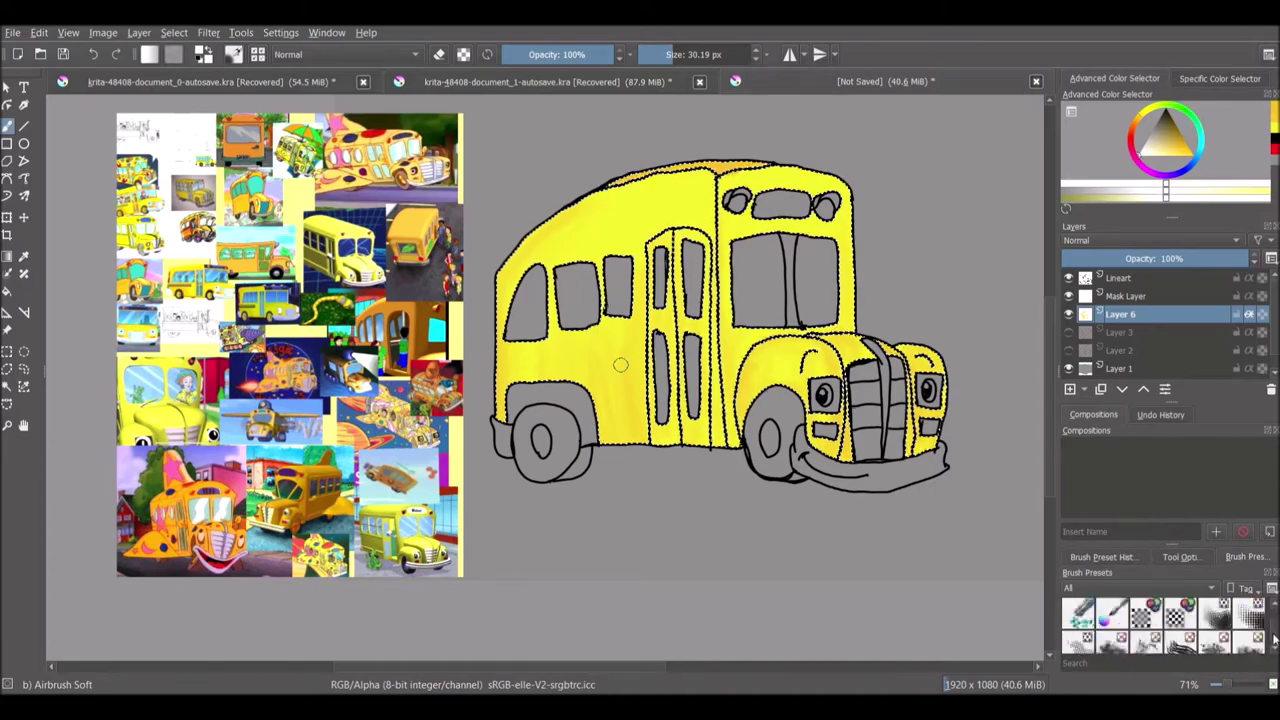
pyautogui.press('Insert')
pyautogui.scroll(5, 1273, 643)
pyautogui.click(1180, 614)
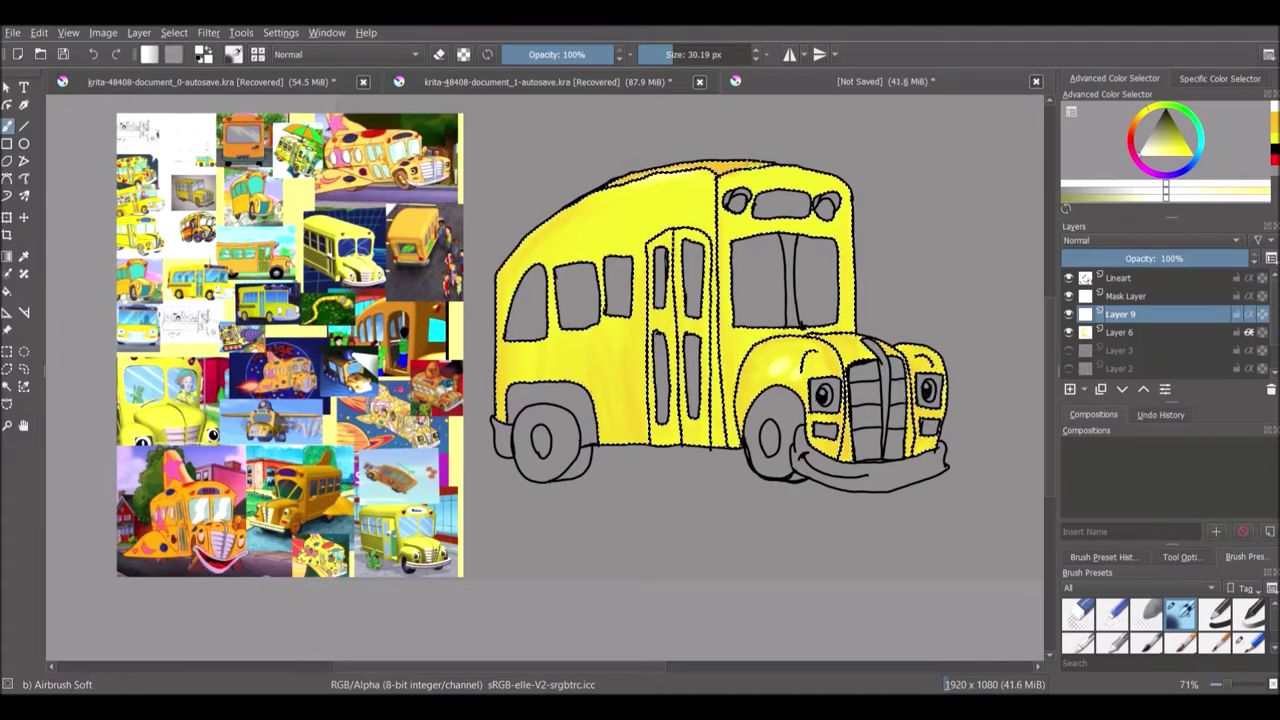
# - Select all the window panes and fill them with cyan on Layer 6
pyautogui.click(1137, 333)
pyautogui.hotkey('ctrl', 'r')
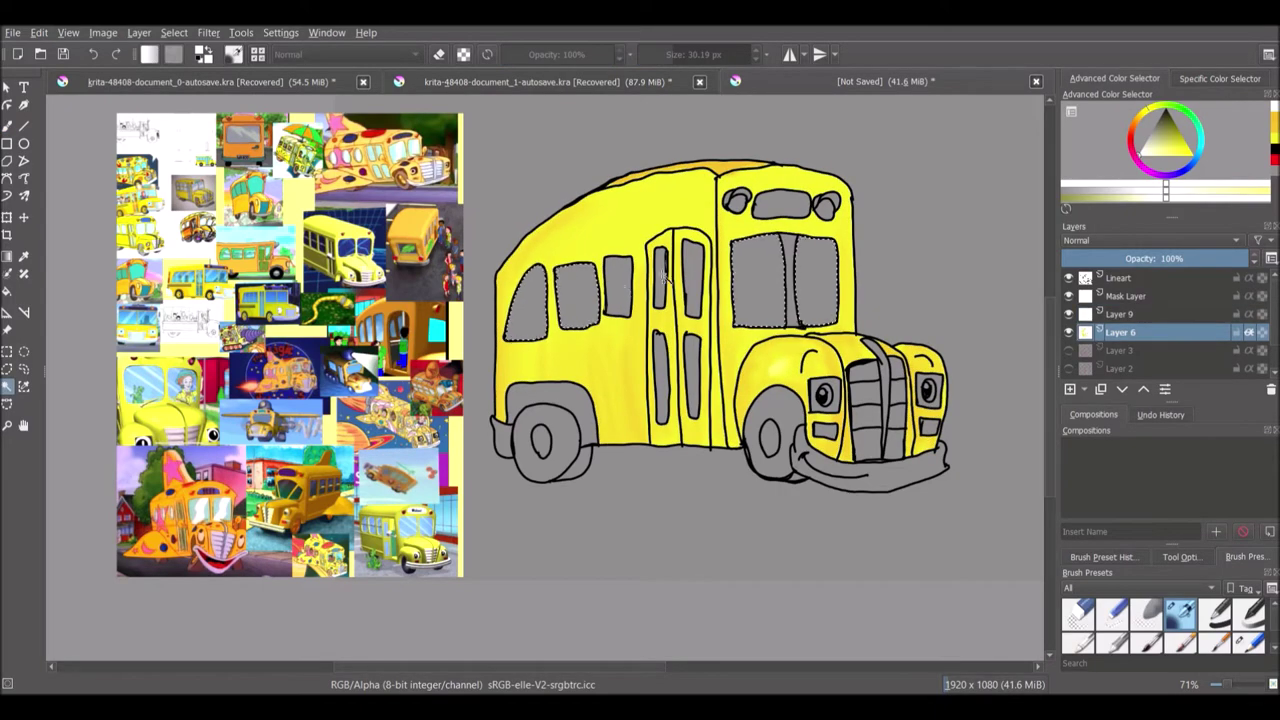
pyautogui.click(1204, 149)
pyautogui.press('f')
pyautogui.click(537, 316)
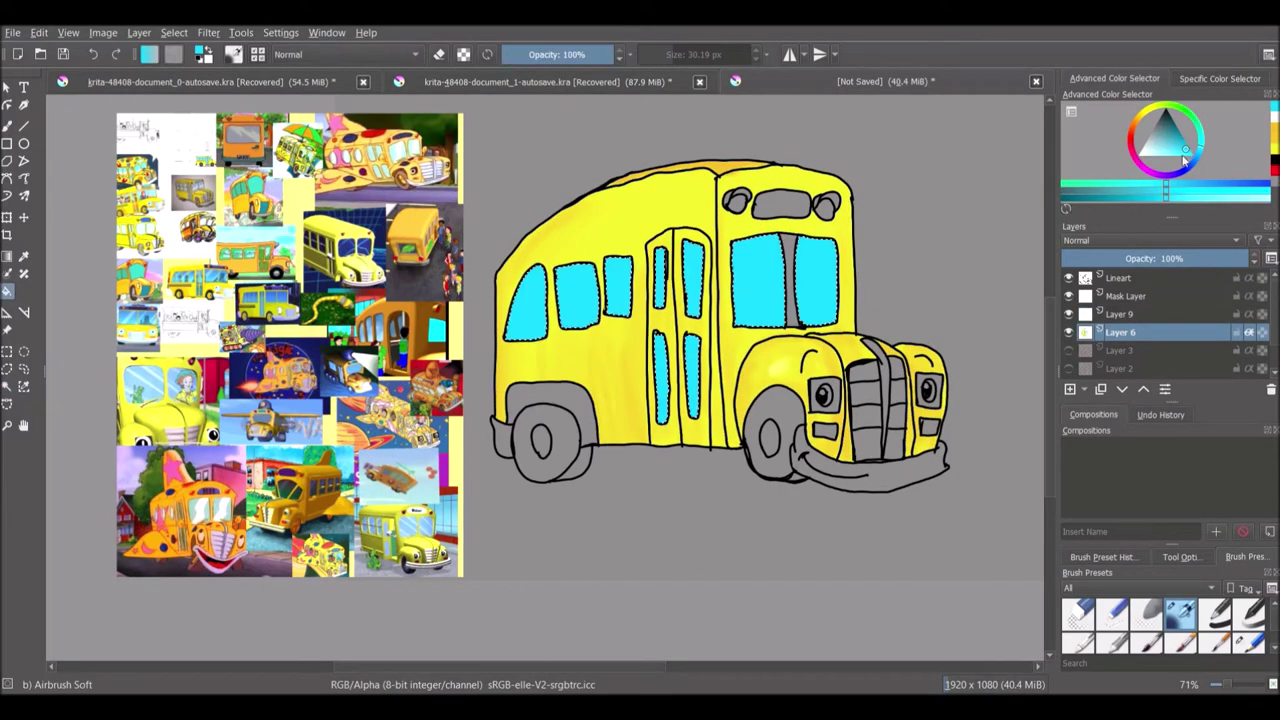
# - Airbrush white diagonal reflections across the window panes on Layer 9
pyautogui.press('pageup')
pyautogui.moveTo(1184, 155); pyautogui.dragTo(1145, 156)
pyautogui.press('b')
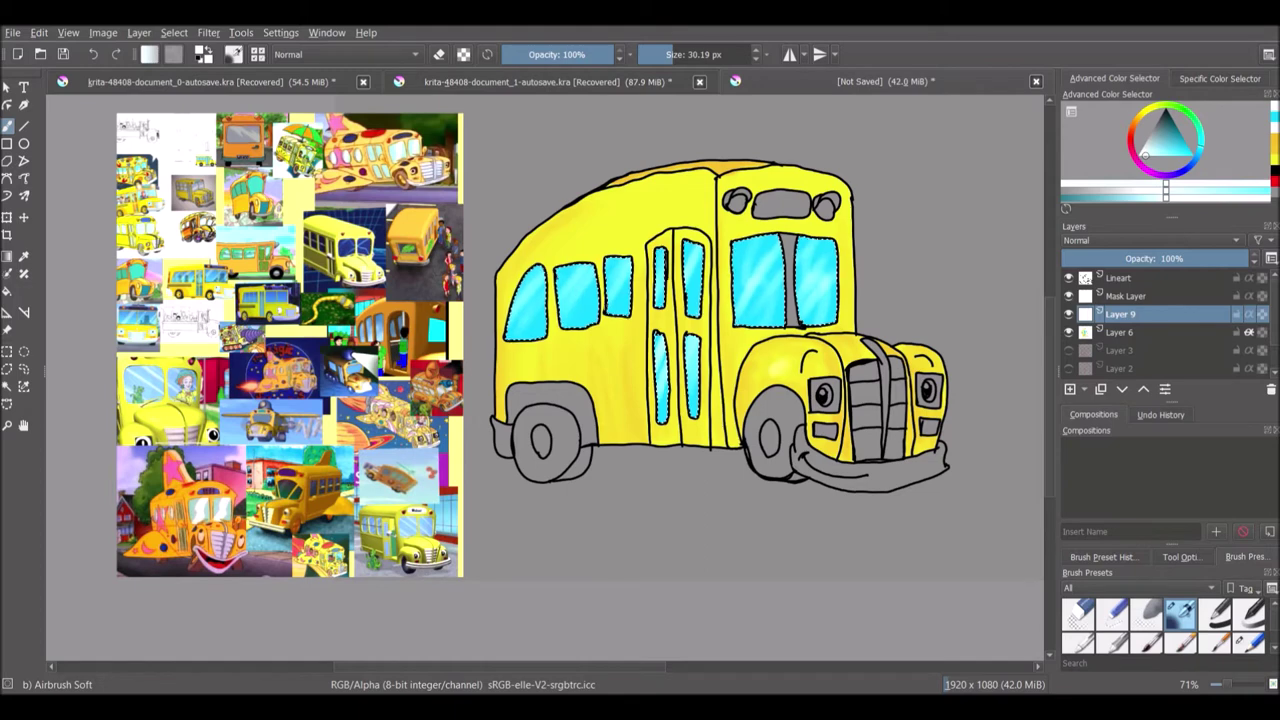
# - Select the tires of both wheels, fill them with dark brown on Layer 9 and clear the selection
pyautogui.click(7, 386)
pyautogui.click(560, 440)
pyautogui.keyDown('shift'); pyautogui.click(797, 478); pyautogui.keyUp('shift')
pyautogui.moveTo(1179, 123); pyautogui.dragTo(1178, 114)
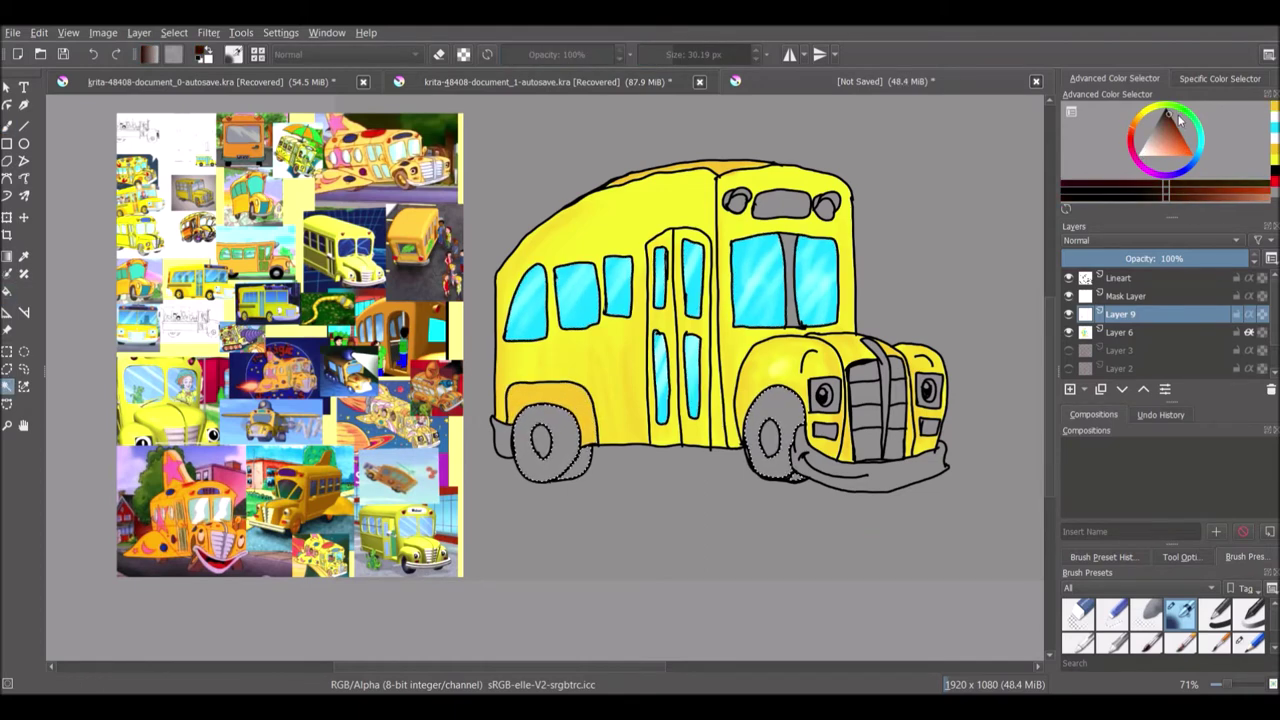
pyautogui.press('f')
pyautogui.click(570, 455)
pyautogui.hotkey('ctrl', 'shift', 'a')
# - Fill both wheel hubs with yellow sampled from the bus on Layer 6
pyautogui.click(1140, 331)
pyautogui.press('p')
pyautogui.click(545, 430)
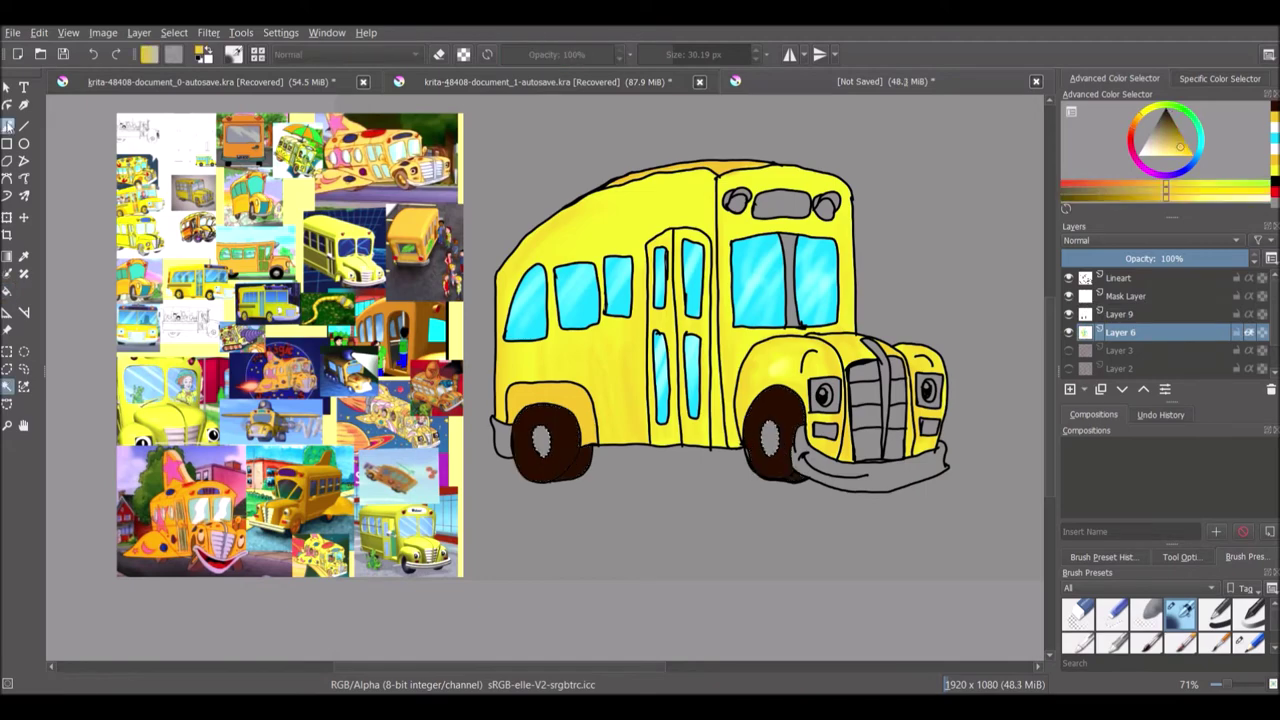
pyautogui.click(8, 291)
pyautogui.click(541, 440)
pyautogui.click(769, 438)
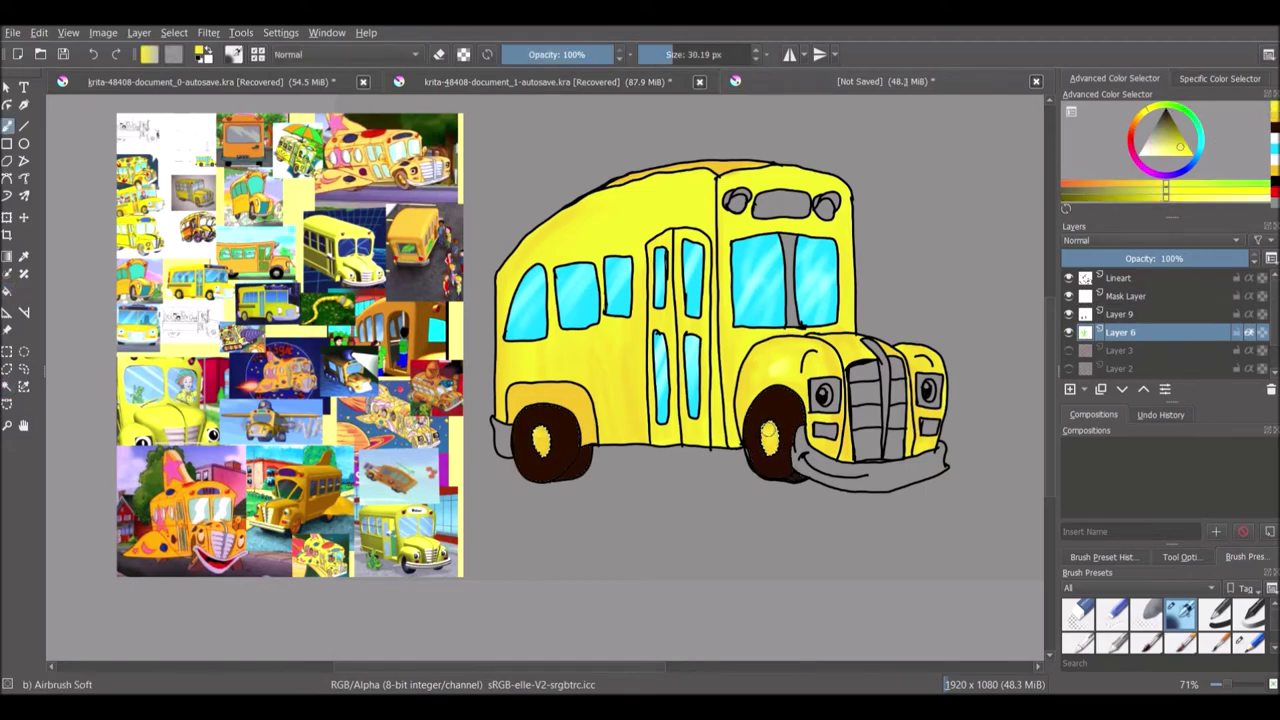
# - Select the square headlight panels around both eyes and fill them with light gray on Layer 6
pyautogui.scroll(2, 926, 380)
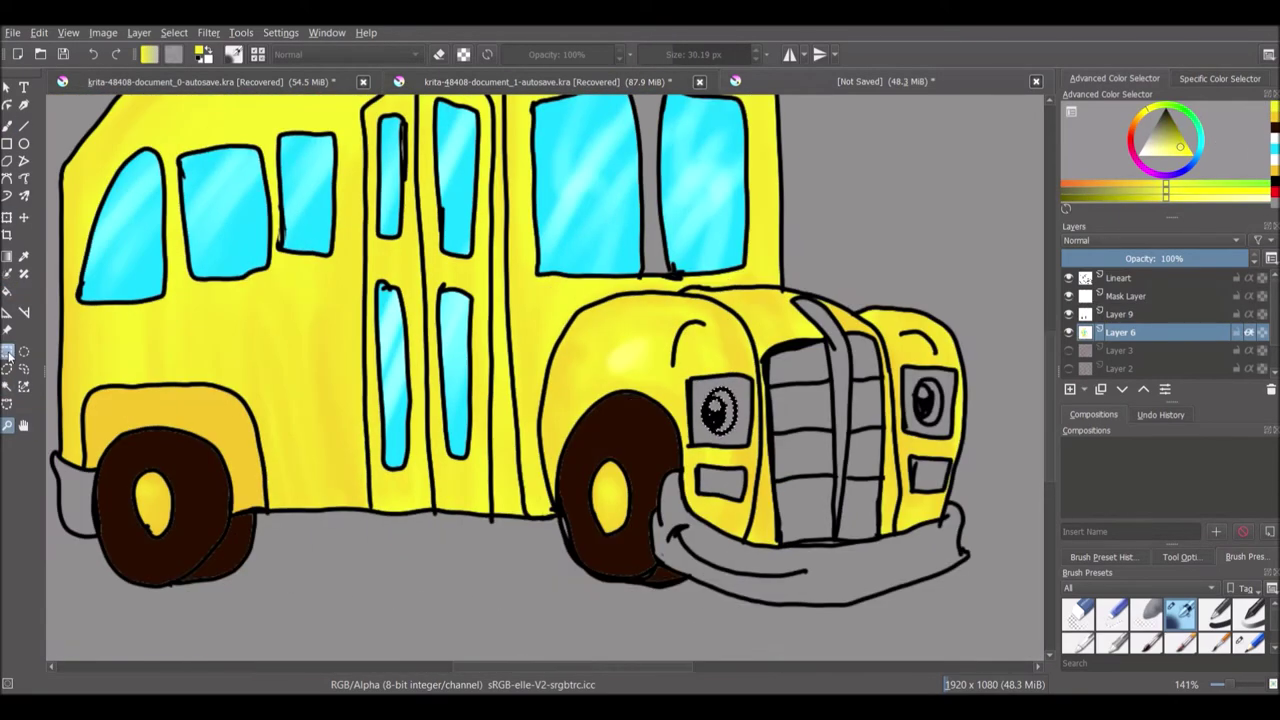
pyautogui.keyDown('shift'); pyautogui.click(928, 402); pyautogui.keyUp('shift')
pyautogui.press('f')
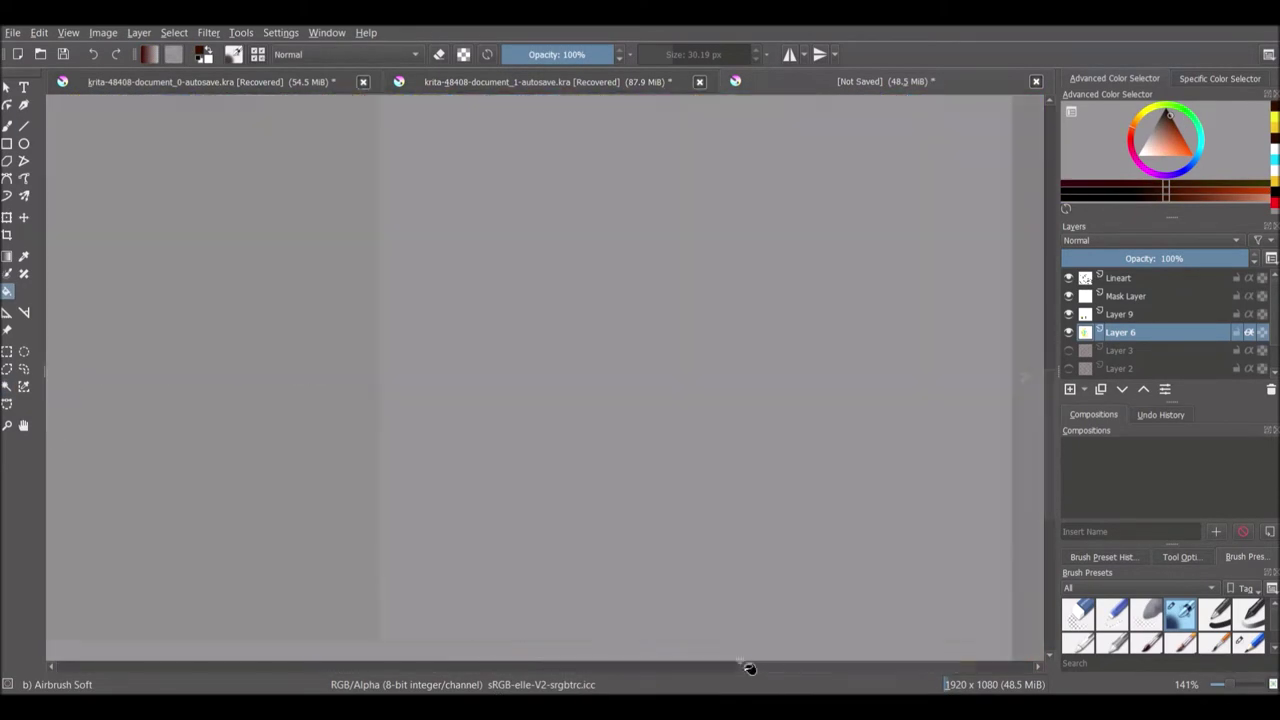
# - Fill the bumpers and the front grille with blue-gray and brush pale diagonal reflections across them
pyautogui.click(1211, 133)
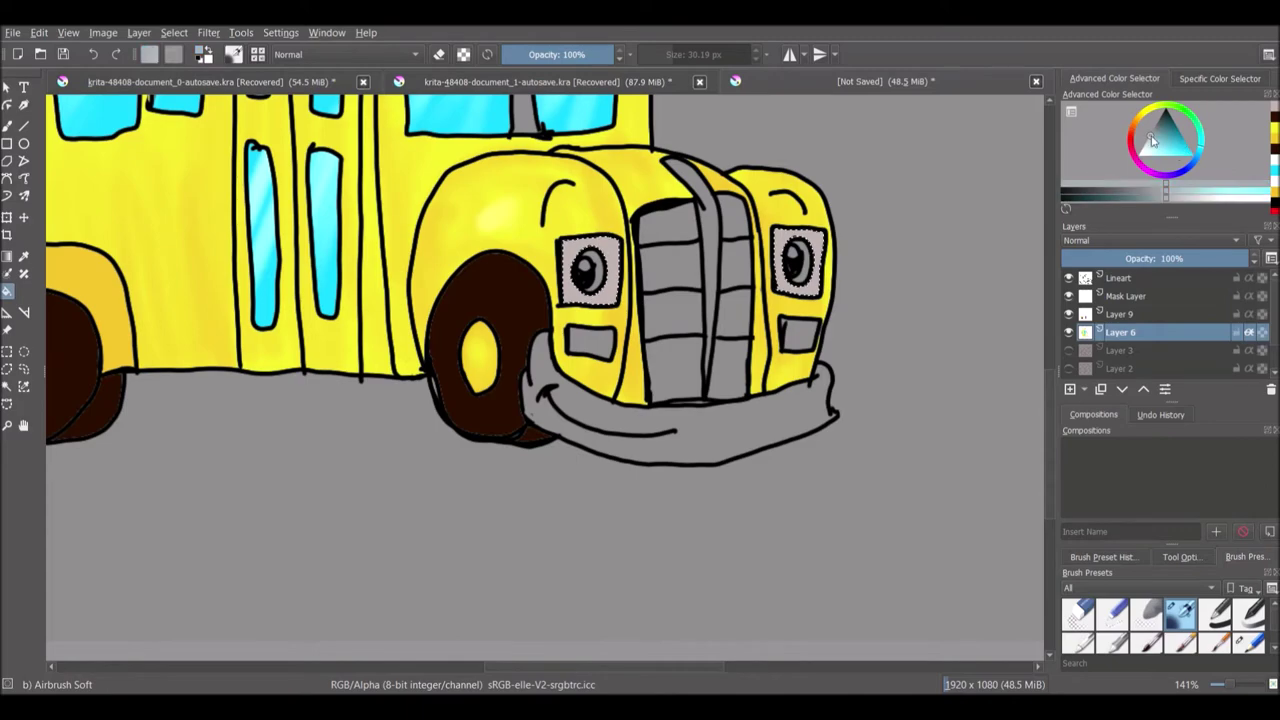
pyautogui.press('BackSpace')
pyautogui.moveTo(603, 420); pyautogui.dragTo(1133, 420)
pyautogui.moveTo(505, 325); pyautogui.dragTo(518, 392)
pyautogui.moveTo(496, 665)
pyautogui.mouseDown()
pyautogui.moveTo(646, 661)
pyautogui.moveTo(418, 662)
pyautogui.moveTo(663, 662)
pyautogui.mouseUp()
# - Fill the whites of both eyes with white and the small lamps beneath them with red
pyautogui.hotkey('ctrl', 'r')
pyautogui.click(476, 290)
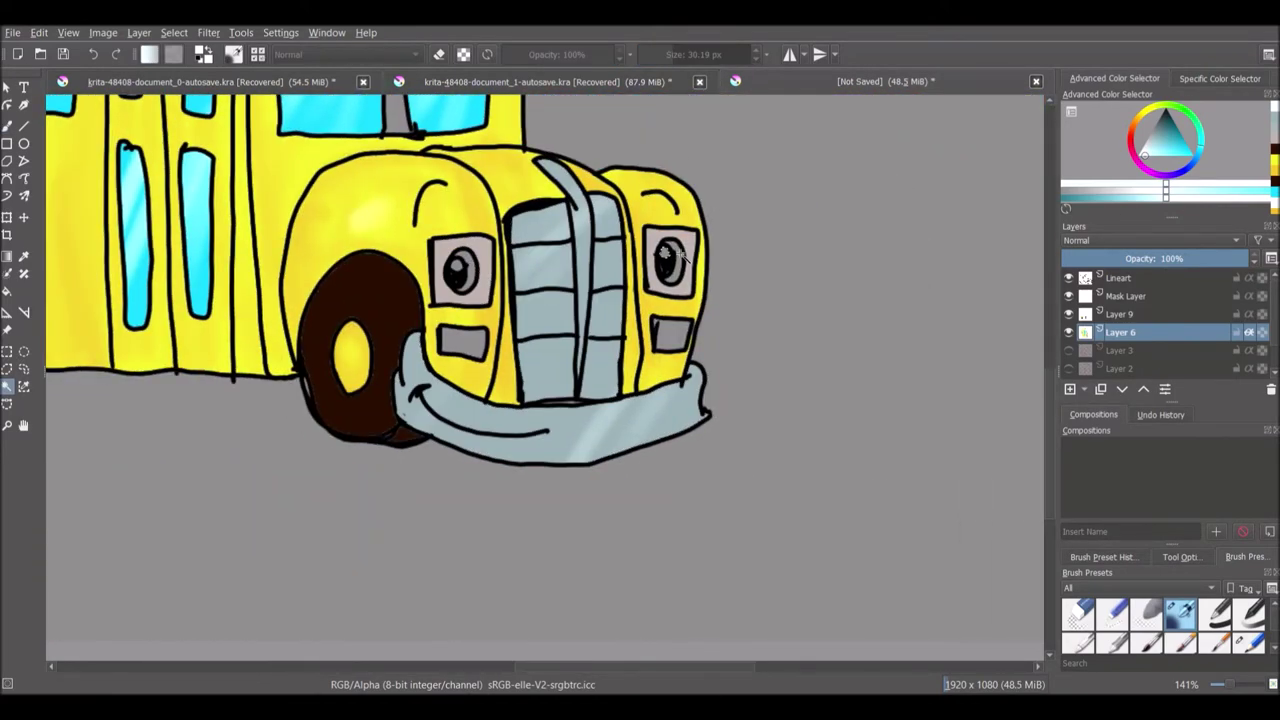
pyautogui.click(462, 344)
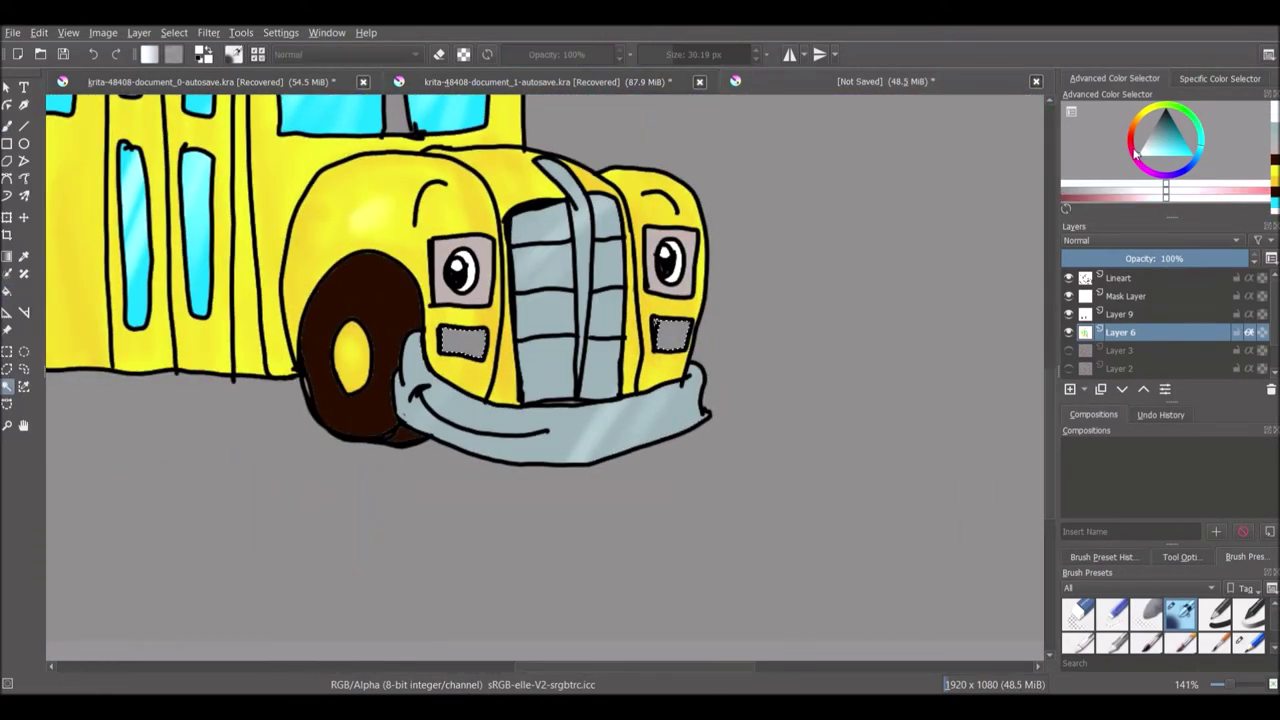
pyautogui.click(1131, 141)
pyautogui.press('b')
pyautogui.hotkey('shift', 'BackSpace')
# - Airbrush yellow highlights sampled from the bus inside the two red lamps beneath the eyes
pyautogui.hscroll(-3, 545, 380)
pyautogui.click(1160, 120)
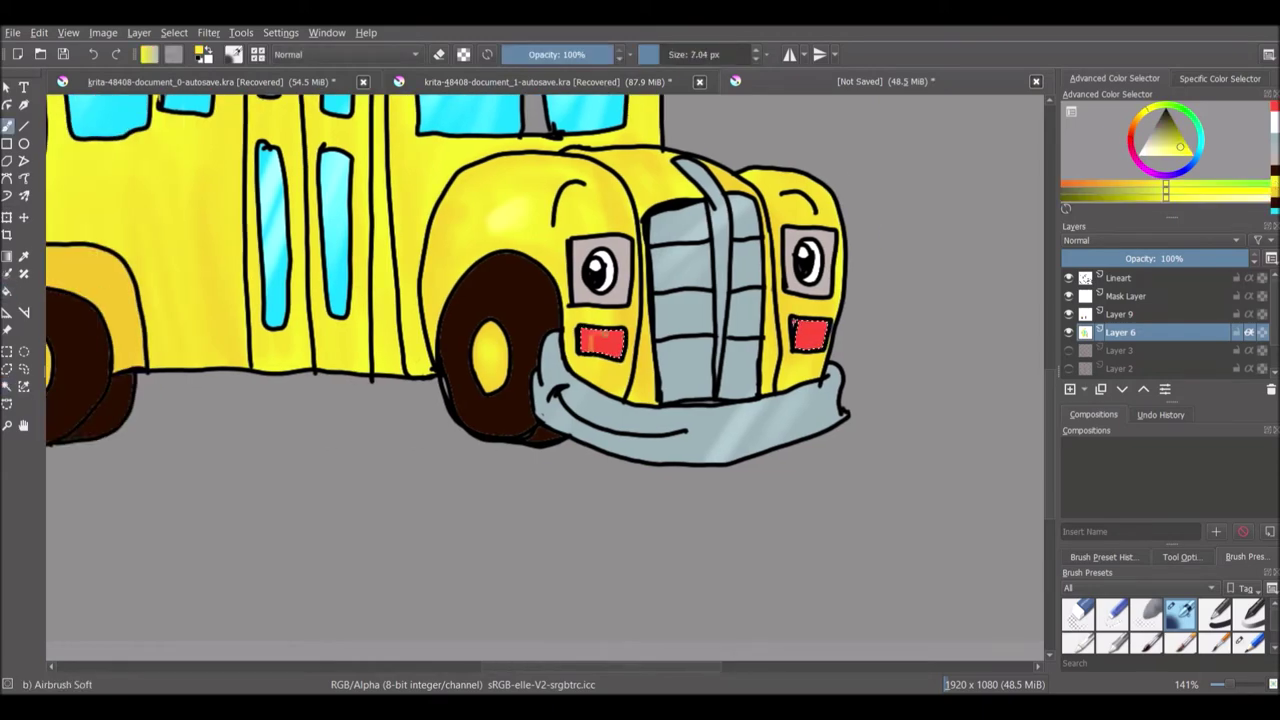
pyautogui.moveTo(585, 340); pyautogui.dragTo(615, 346)
pyautogui.moveTo(800, 328); pyautogui.dragTo(815, 340)
pyautogui.click(1133, 145)
pyautogui.moveTo(545, 380); pyautogui.dragTo(785, 394)
# - Fill the square headlight panels around both eyes with black
pyautogui.press('d')
pyautogui.moveTo(612, 664); pyautogui.dragTo(657, 200)
pyautogui.press('f')
pyautogui.hotkey('shift', 'BackSpace')
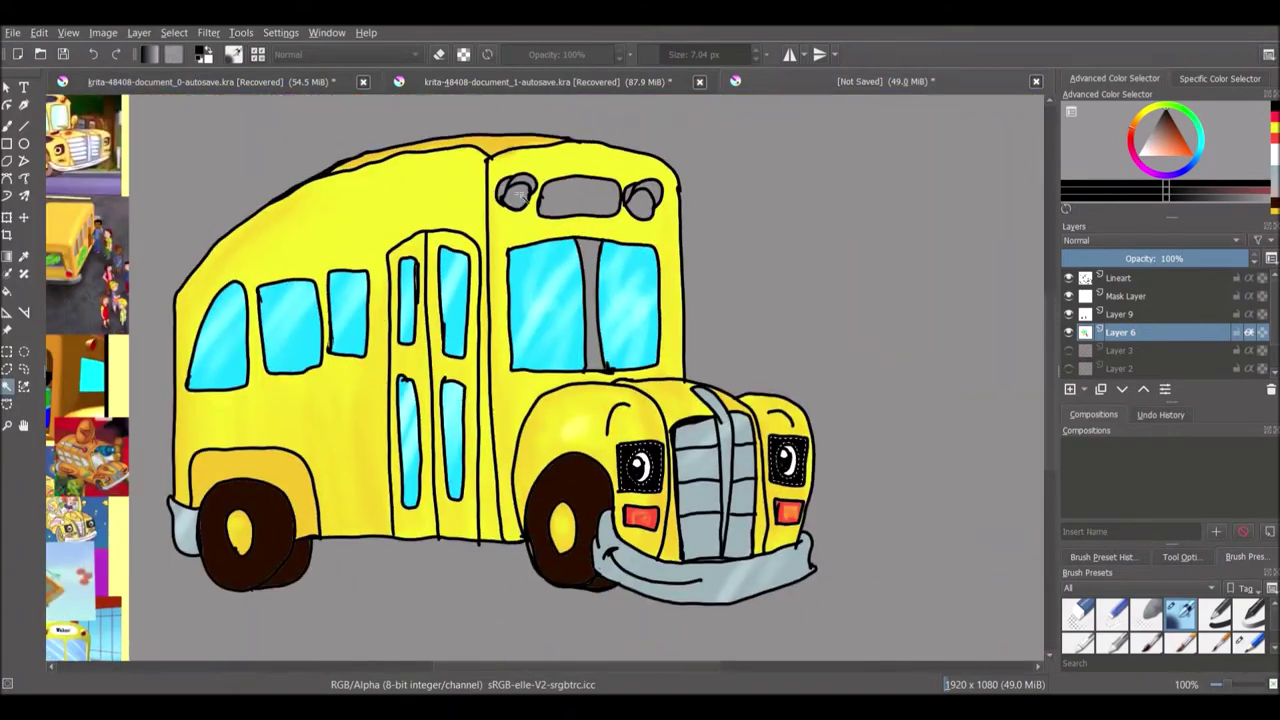
# - Fill the rims of both lamps above the windshield with yellow and their lenses with red
pyautogui.click(1176, 156)
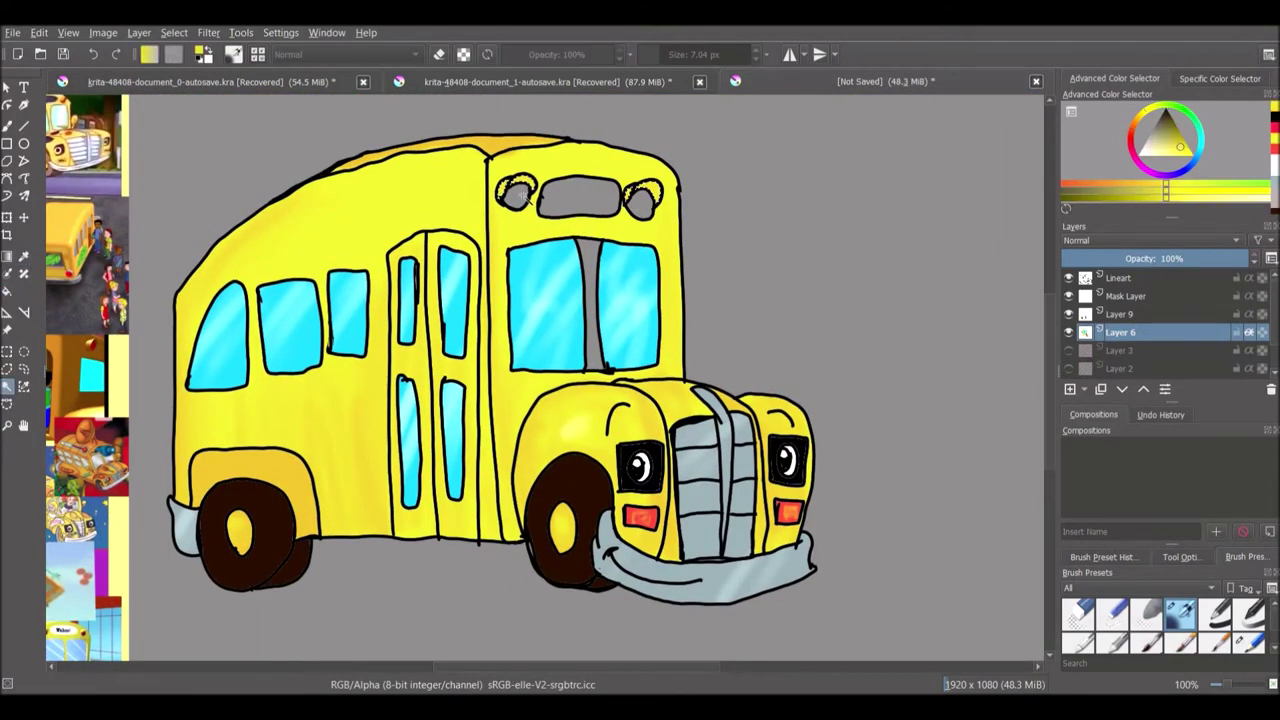
pyautogui.click(1176, 156)
pyautogui.click(1186, 147)
pyautogui.hotkey('shift', 'BackSpace')
pyautogui.click(645, 468)
pyautogui.press('BackSpace')
# - Fill the sign between the two upper lamps with blue and add a new layer above Layer 6
pyautogui.click(1184, 155)
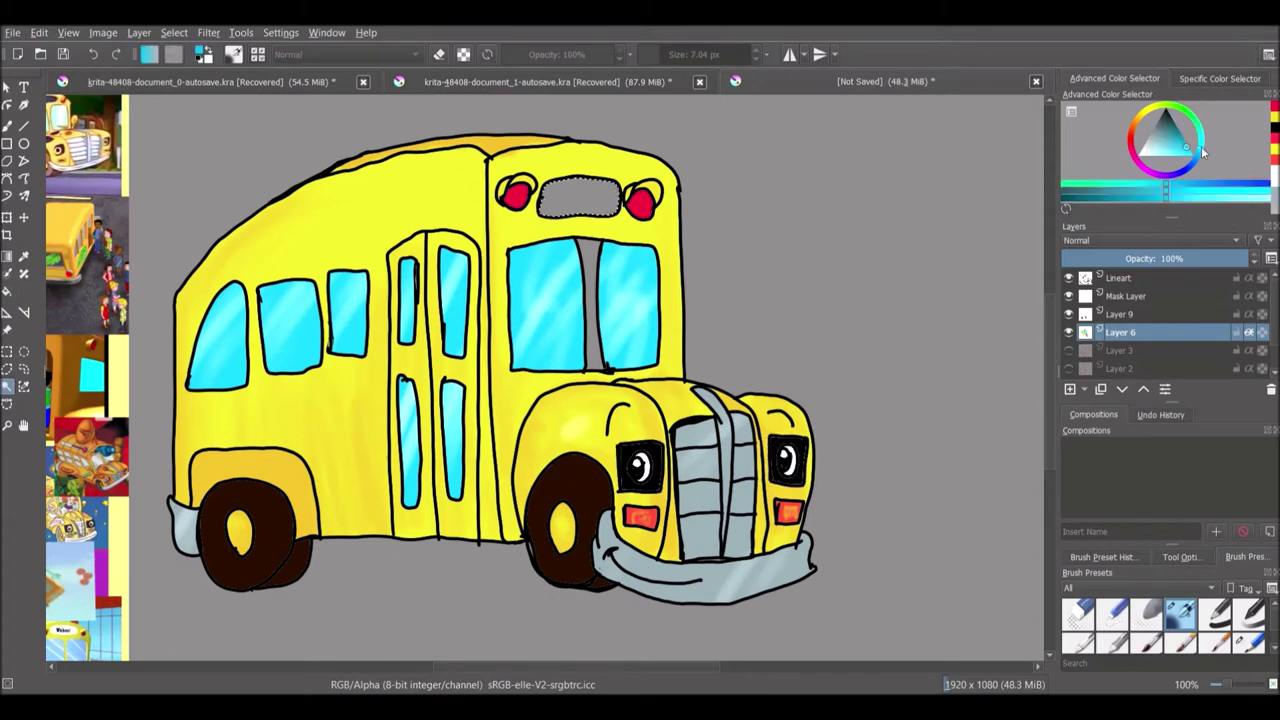
pyautogui.hotkey('shift', 'BackSpace')
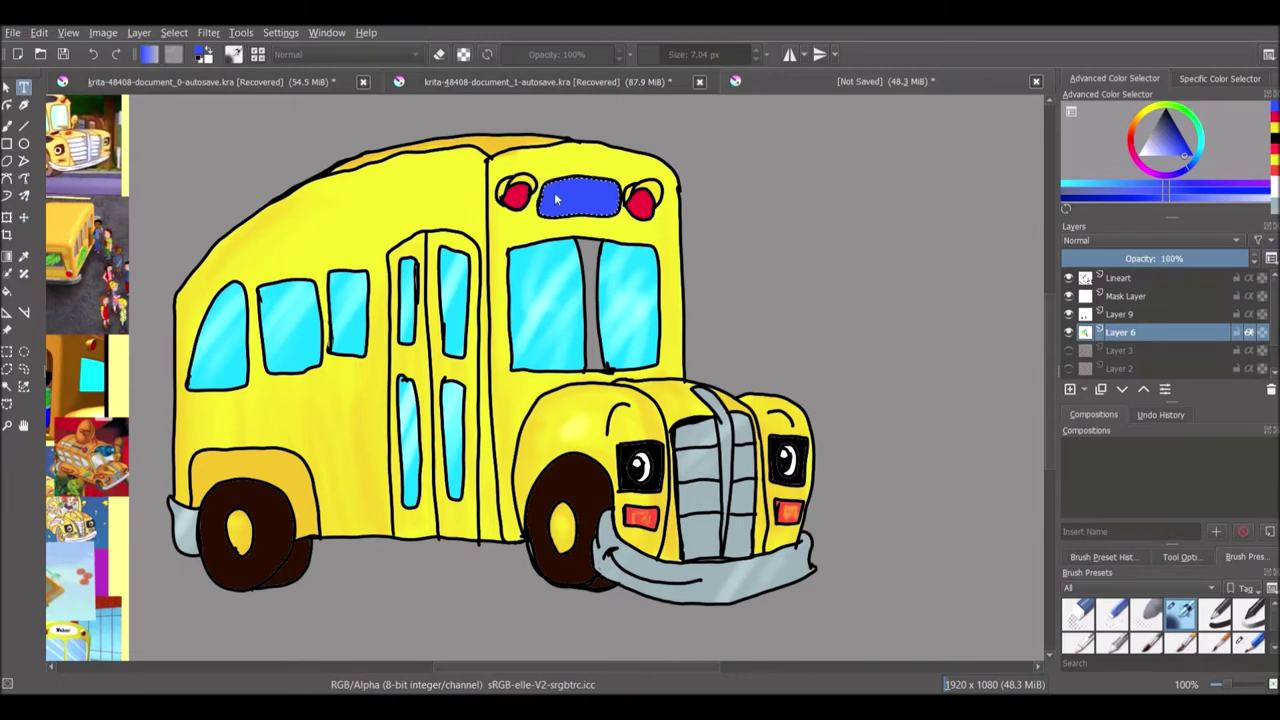
pyautogui.press('Insert')
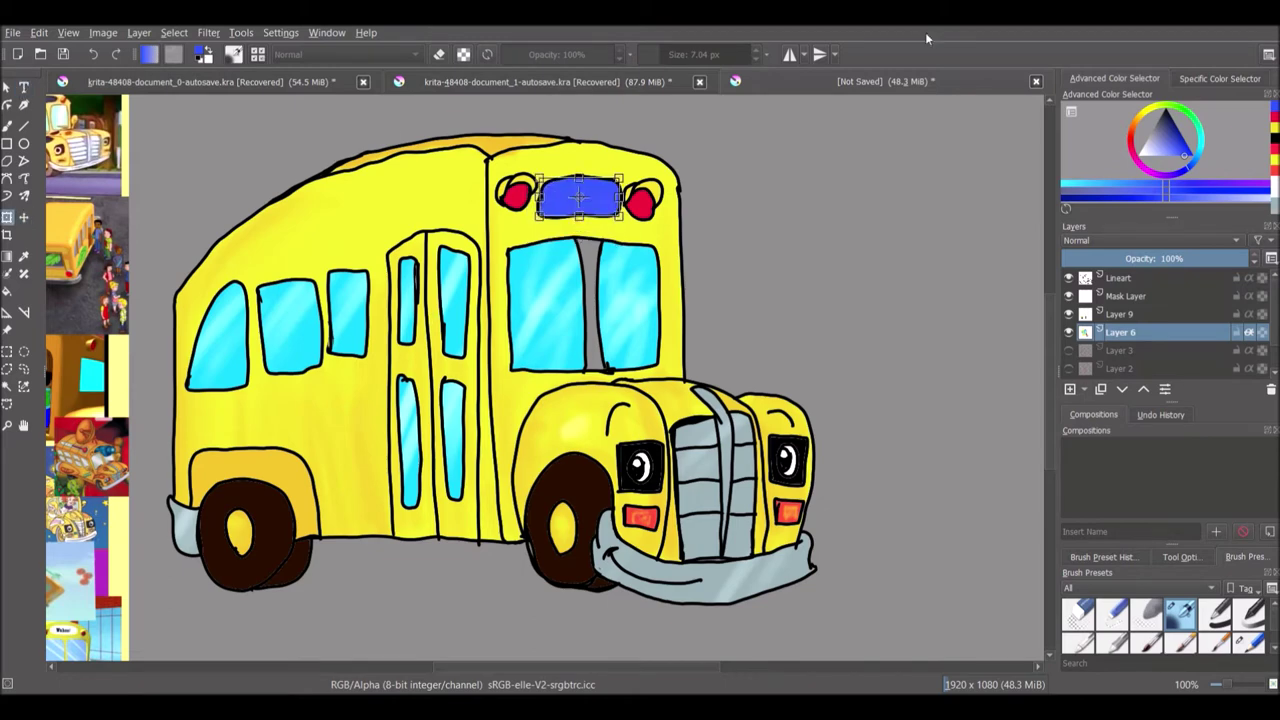
pyautogui.hotkey('ctrl', 'shift', 'a')
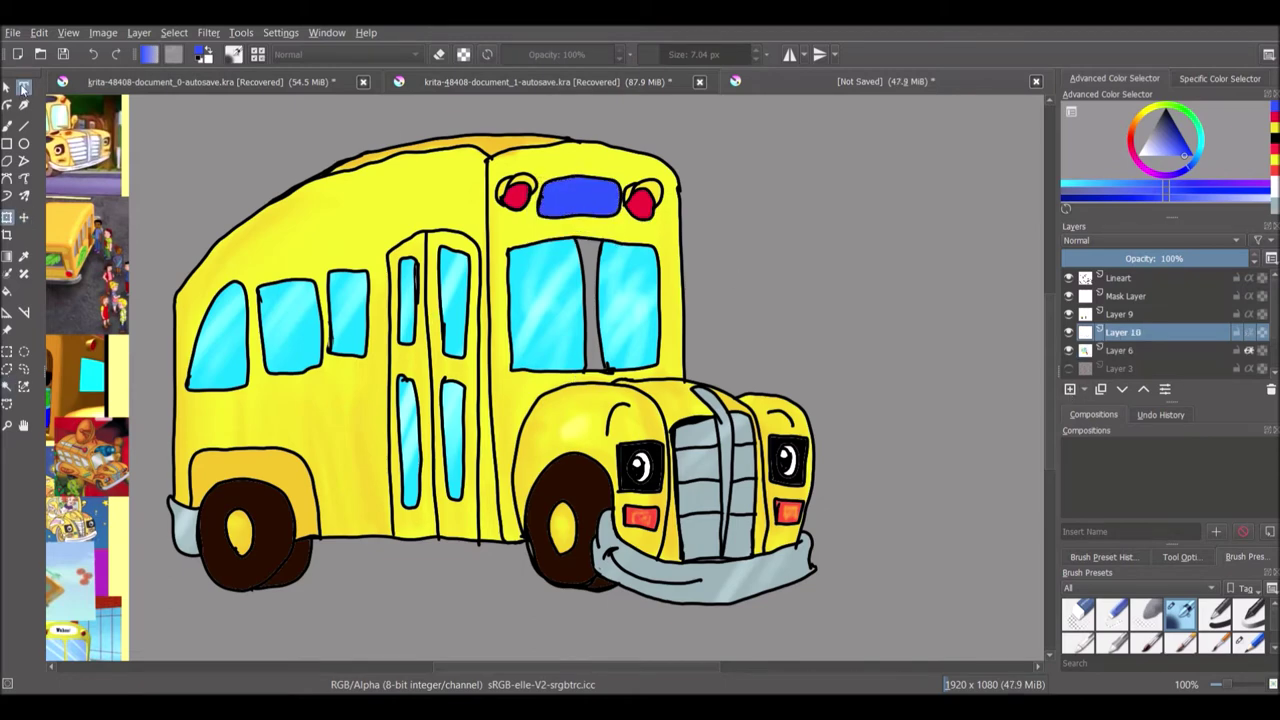
pyautogui.press('x')
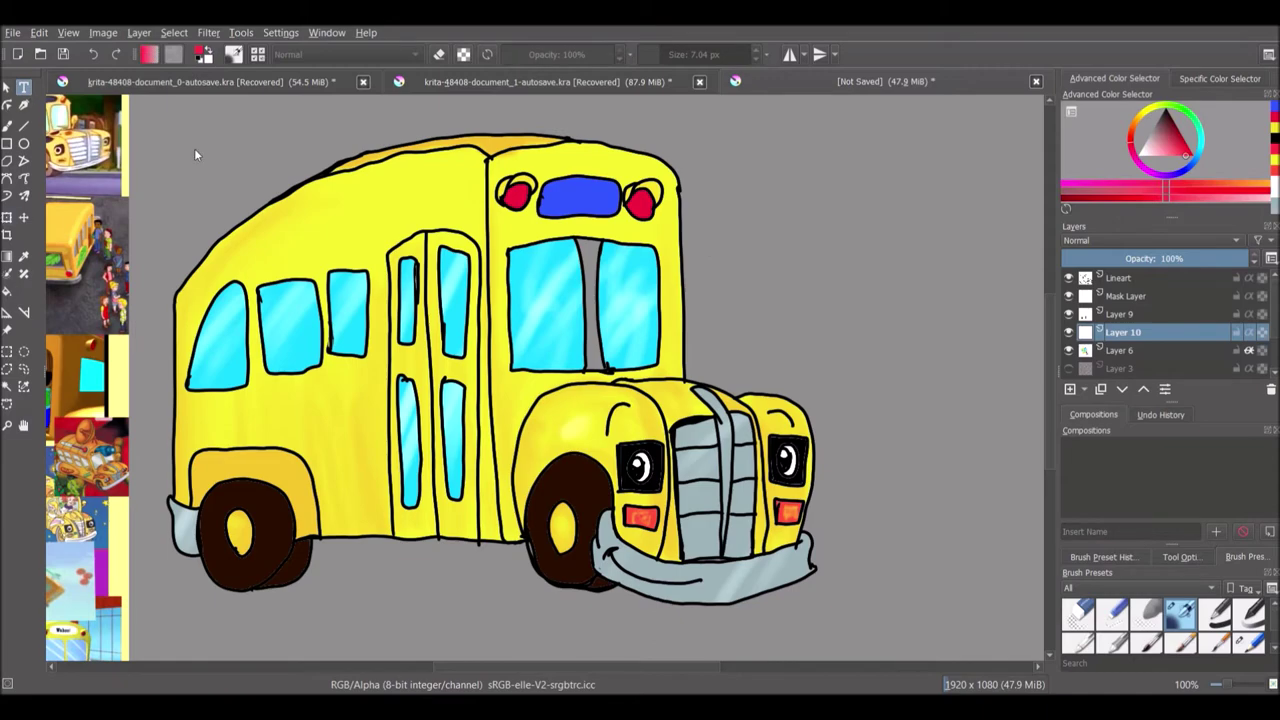
pyautogui.moveTo(842, 185); pyautogui.dragTo(835, 232)
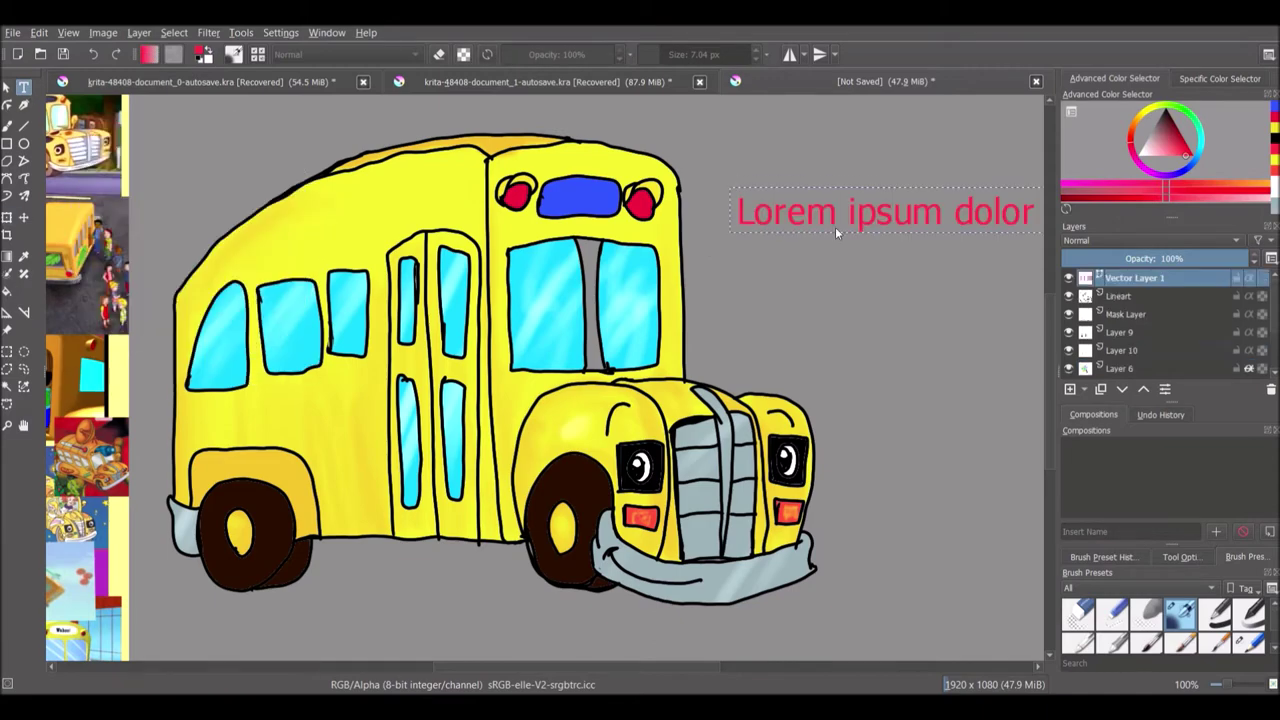
pyautogui.click(1271, 391)
# - Create the text "WAHOO!" in red, in a blocky font, just below the blue sign and scaled to the sign's width
pyautogui.scroll(5, 423, 334)
pyautogui.moveTo(371, 206); pyautogui.dragTo(751, 318)
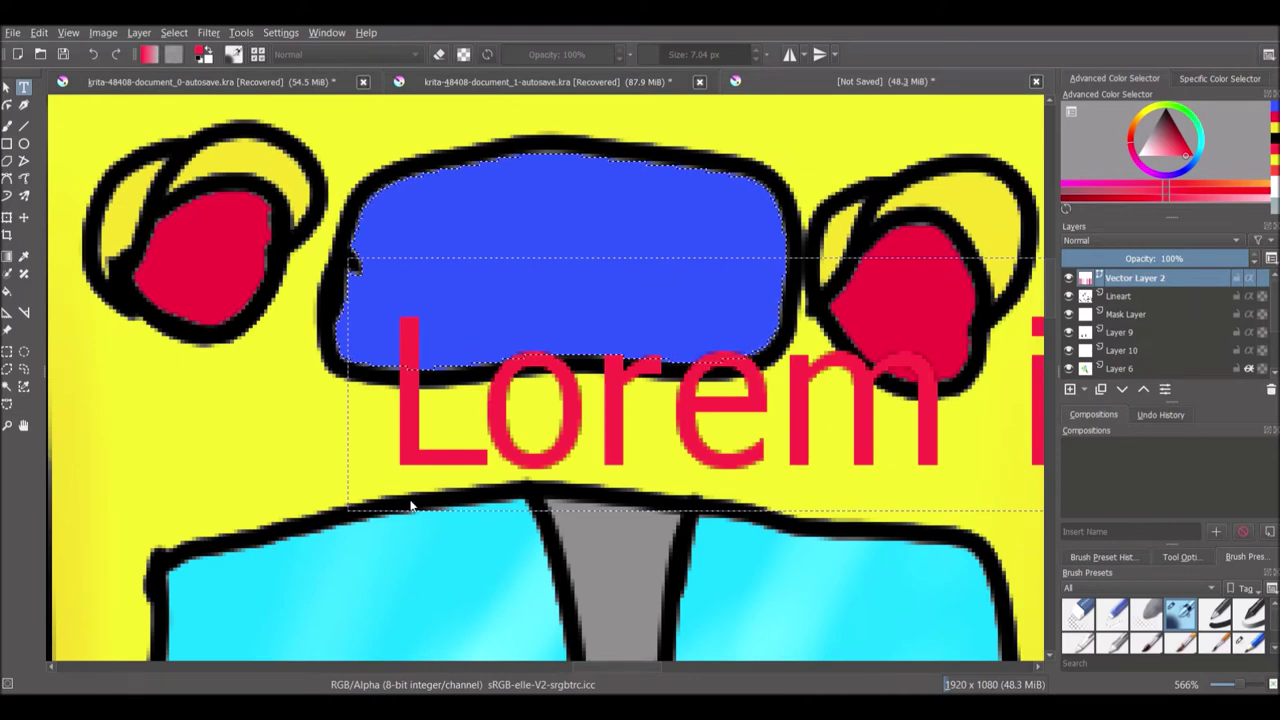
pyautogui.hotkey('ctrl', 's')
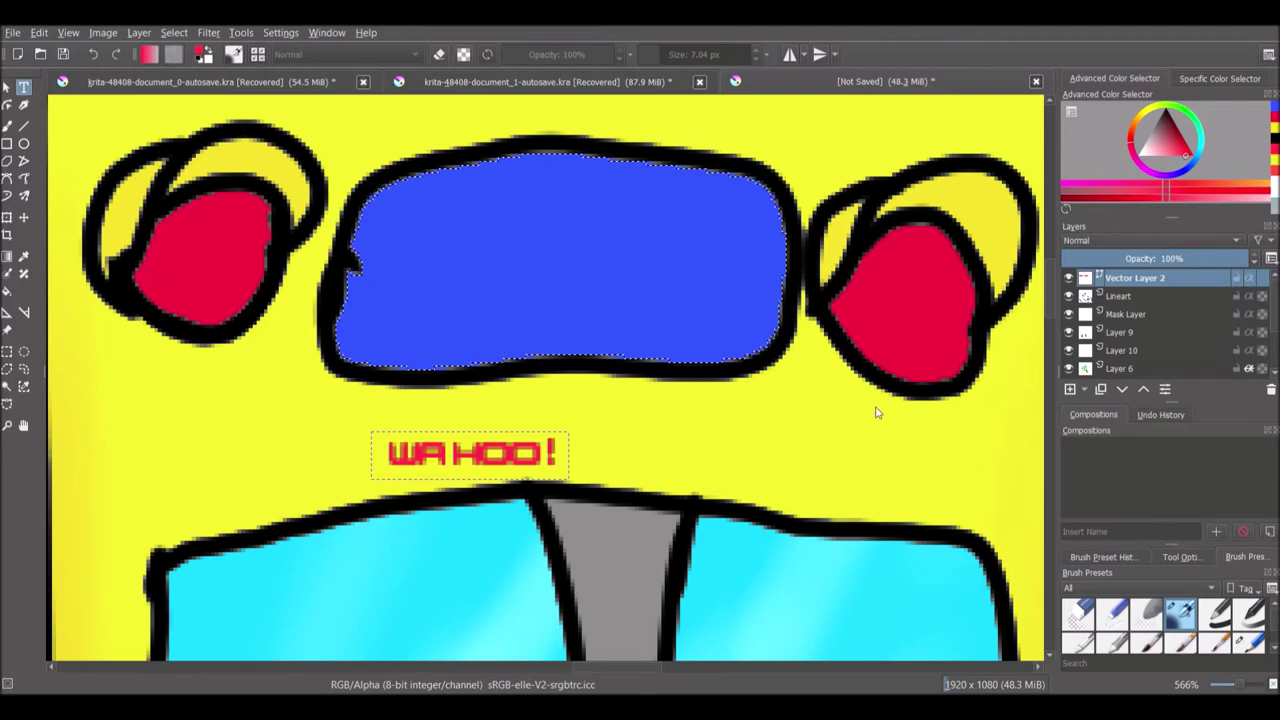
pyautogui.hotkey('ctrl', 's')
pyautogui.hotkey('ctrl', 's')
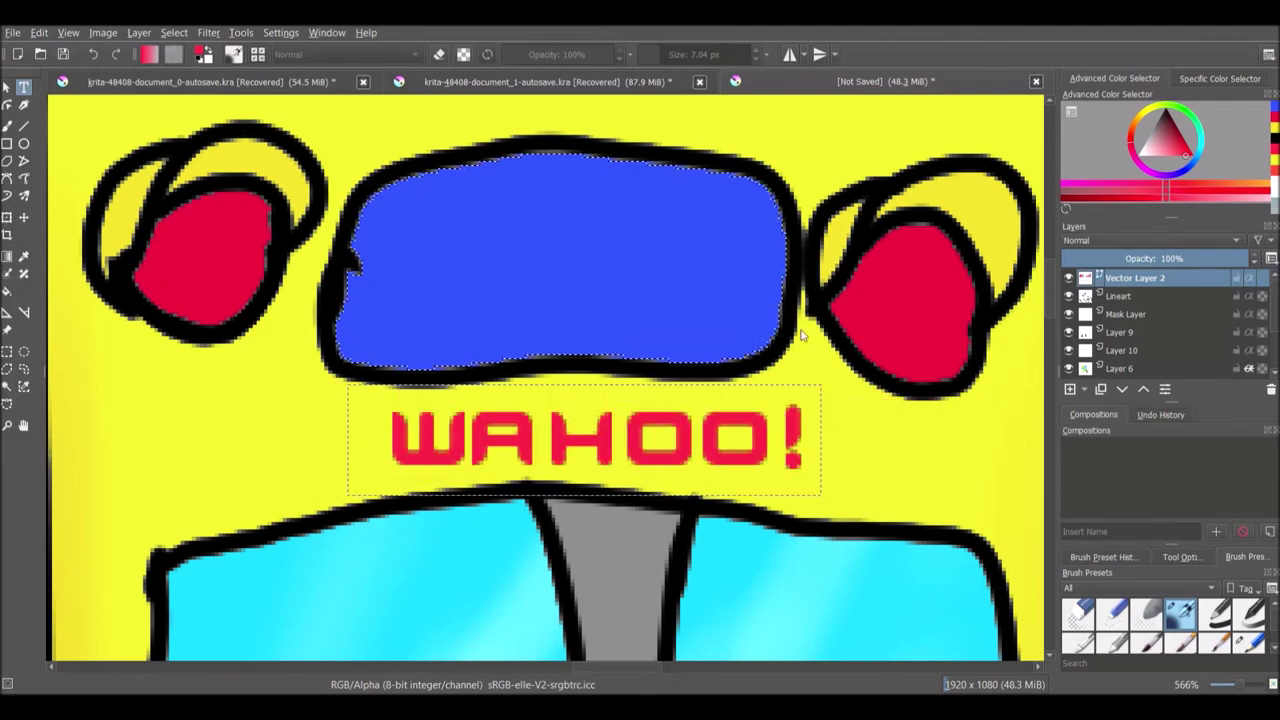
# - Move the "WAHOO!" text onto the blue sign and place its vector layer below Layer 9
pyautogui.moveTo(653, 445); pyautogui.dragTo(623, 291)
pyautogui.moveTo(1134, 277)
pyautogui.mouseDown()
pyautogui.moveTo(1114, 323)
pyautogui.moveTo(1134, 296)
pyautogui.mouseUp()
pyautogui.scroll(-3, 623, 291)
pyautogui.scroll(2, 683, 282)
pyautogui.scroll(2, 732, 296)
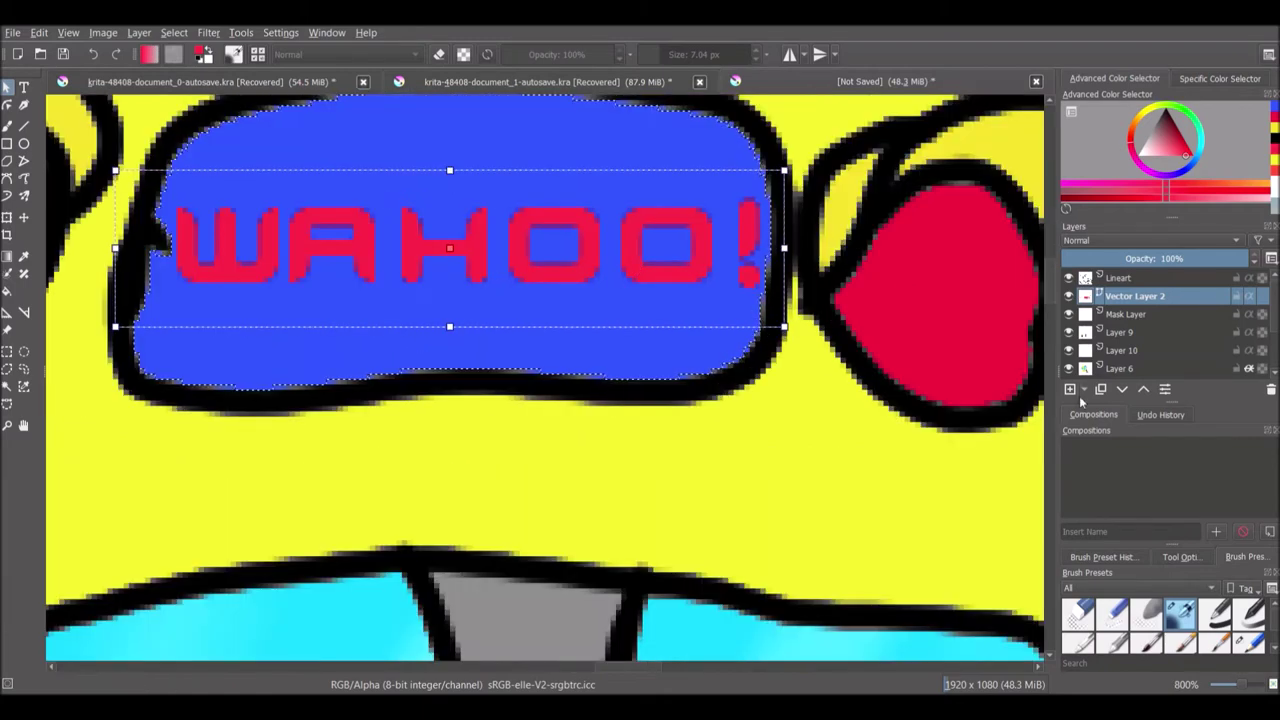
pyautogui.moveTo(1134, 296); pyautogui.dragTo(1134, 325)
# - Airbrush white diagonal reflections across the blue sign on Layer 9, with the brush opacity set to 76%
pyautogui.click(1133, 315)
pyautogui.scroll(-4, 600, 420)
pyautogui.scroll(2, 491, 529)
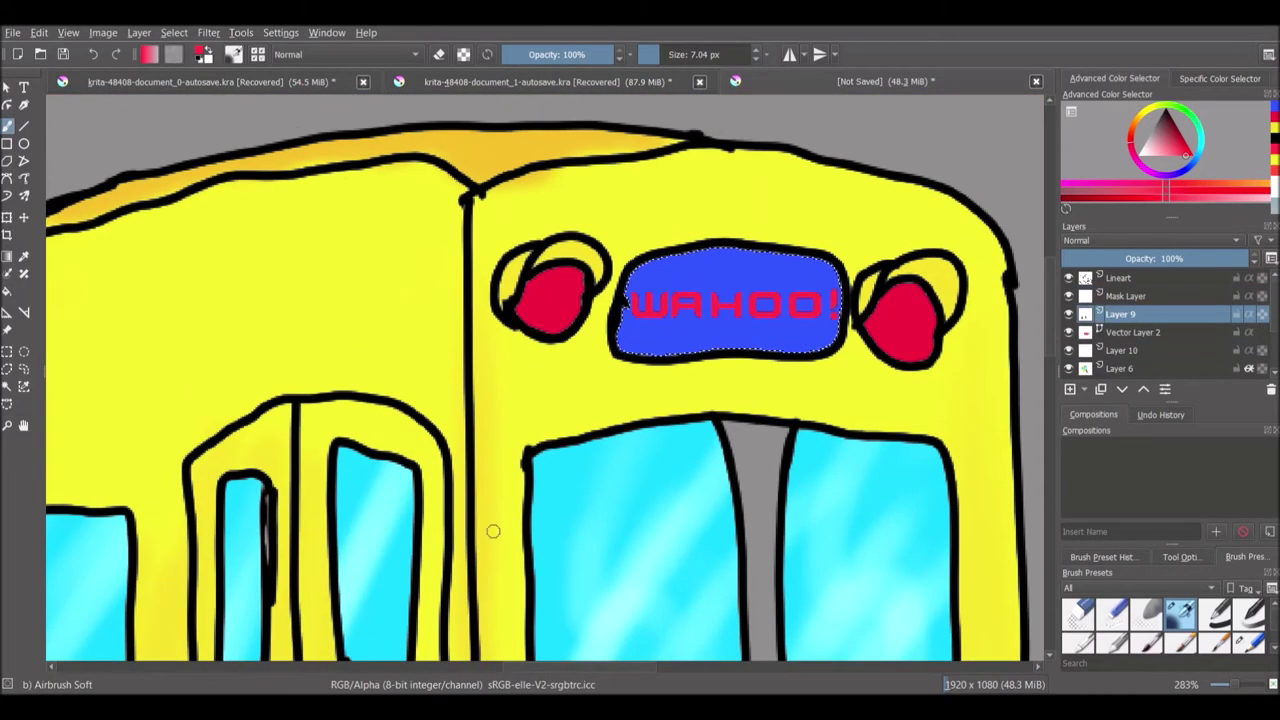
pyautogui.press('b')
pyautogui.moveTo(672, 345)
pyautogui.mouseDown()
pyautogui.moveTo(726, 280)
pyautogui.moveTo(754, 284)
pyautogui.moveTo(736, 248)
pyautogui.mouseUp()
pyautogui.scroll(-4, 720, 260)
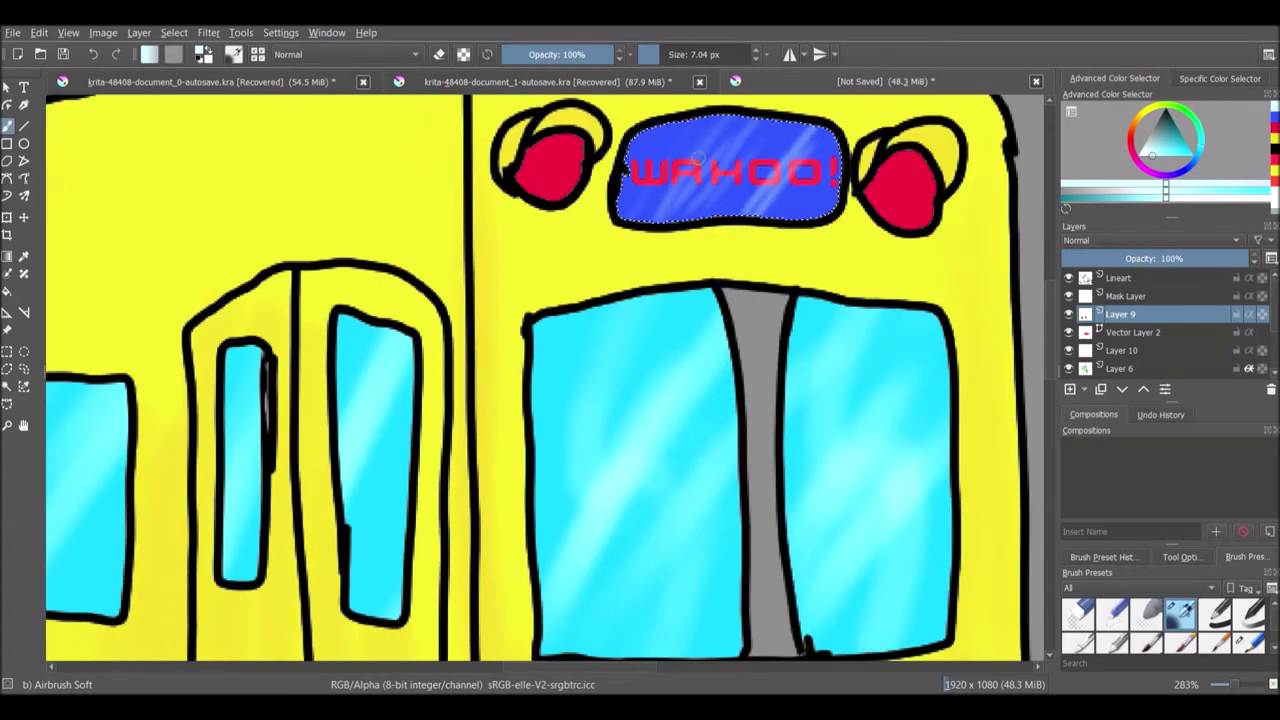
pyautogui.moveTo(615, 55); pyautogui.dragTo(594, 76)
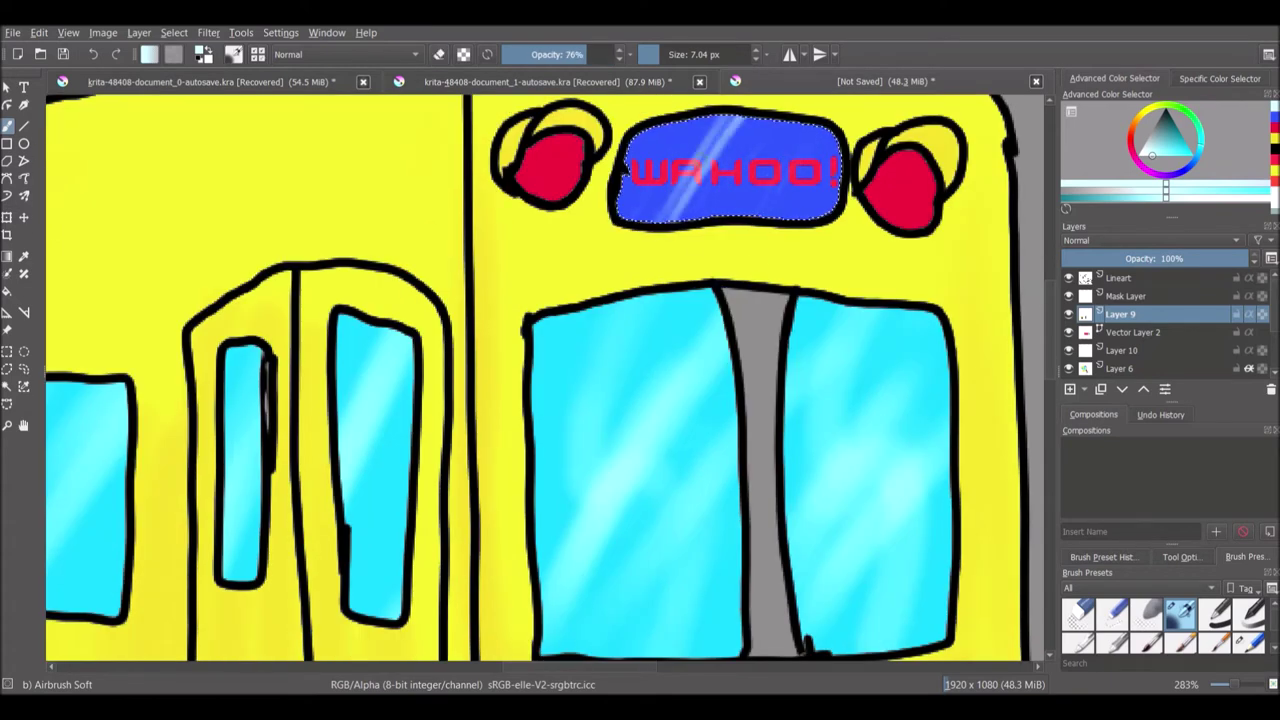
pyautogui.press('1')
# - Select the yellow side, door, front, hood and fender areas of the bus on Layer 6, consulting the reference images
pyautogui.click(1120, 350)
pyautogui.click(1068, 332)
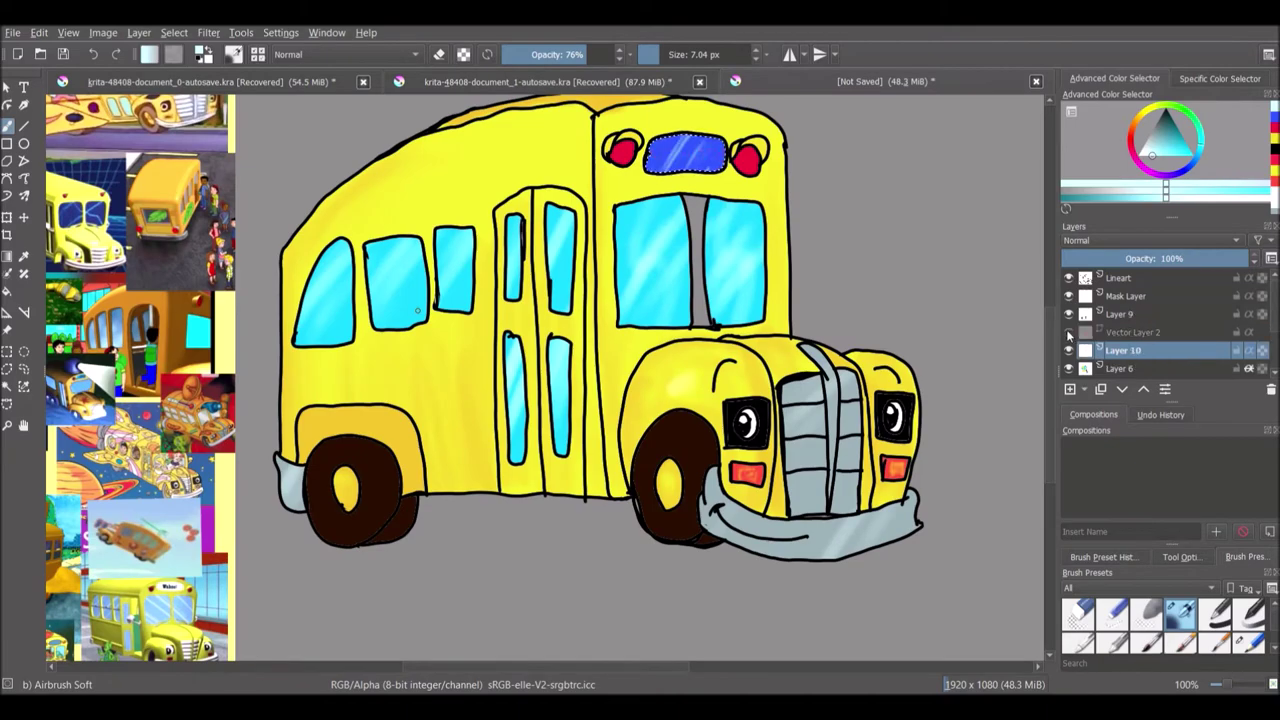
pyautogui.click(1120, 368)
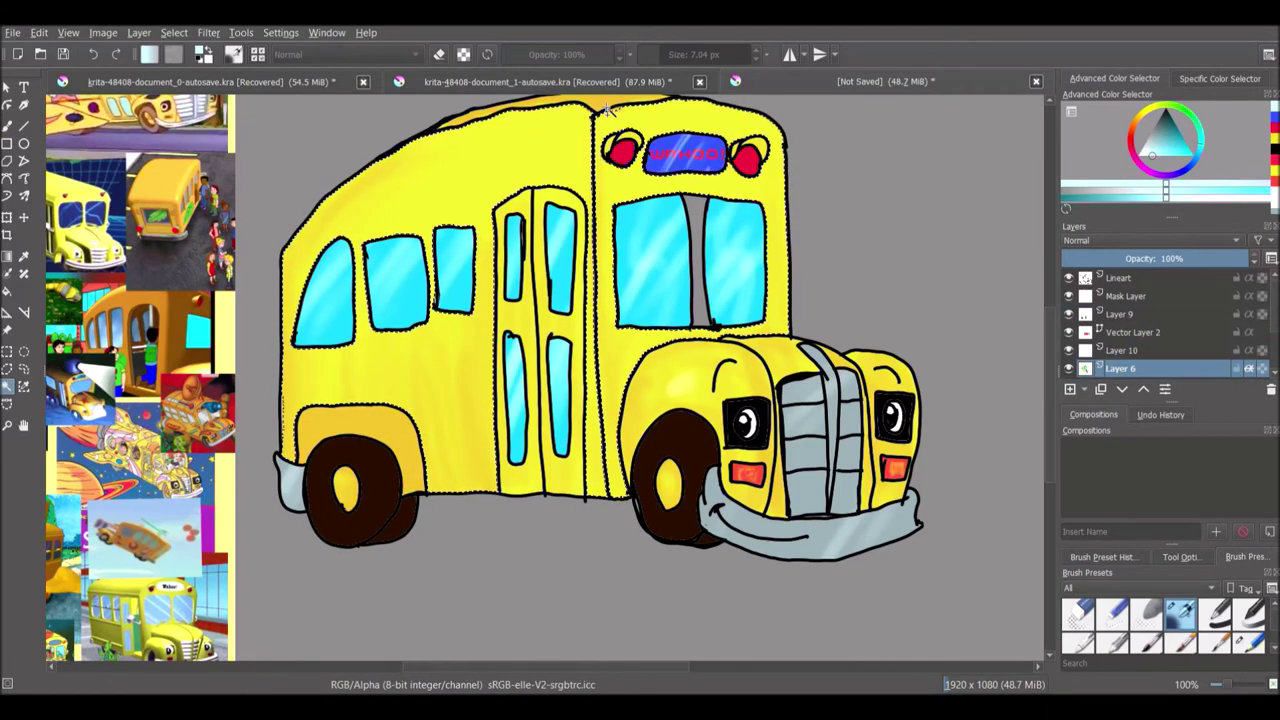
pyautogui.hscroll(-3, 477, 668)
pyautogui.hscroll(5, 477, 668)
pyautogui.hscroll(-5, 520, 672)
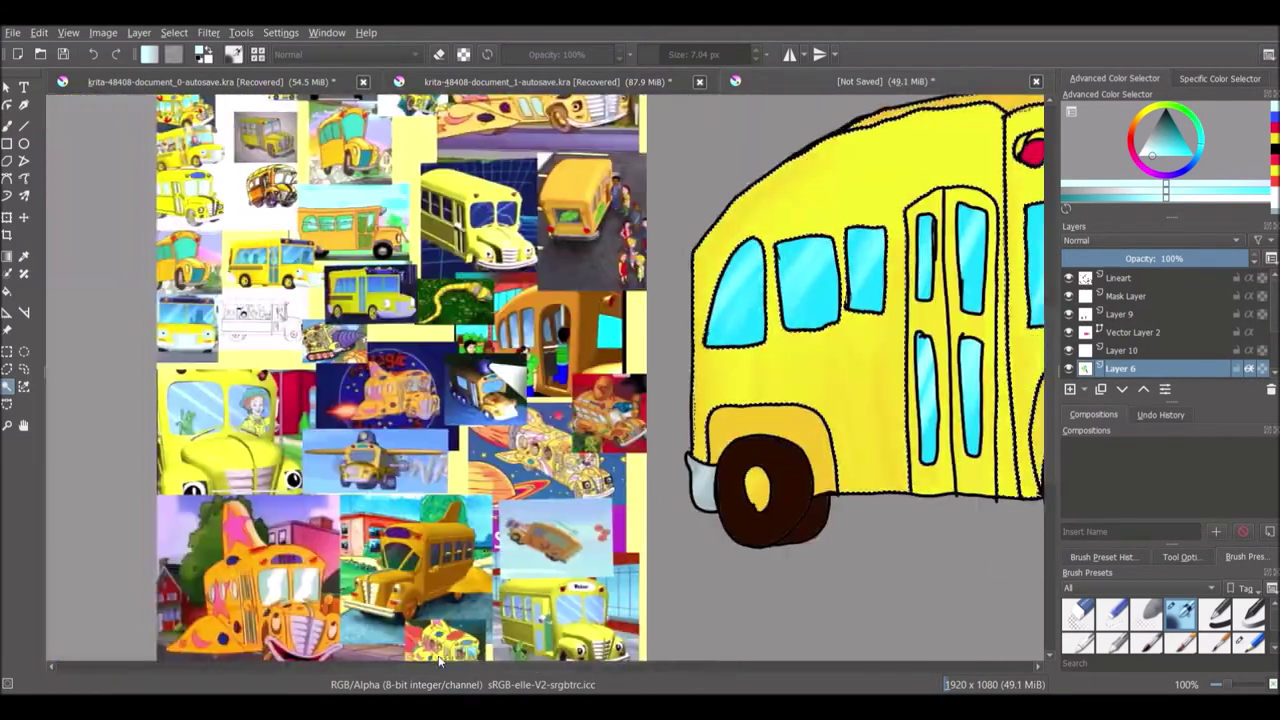
pyautogui.hscroll(5, 575, 686)
# - On a new layer above Layer 6, draw cyan stars near the roof and a pink swirl below the side windows with Basic-5 Size
pyautogui.press('b')
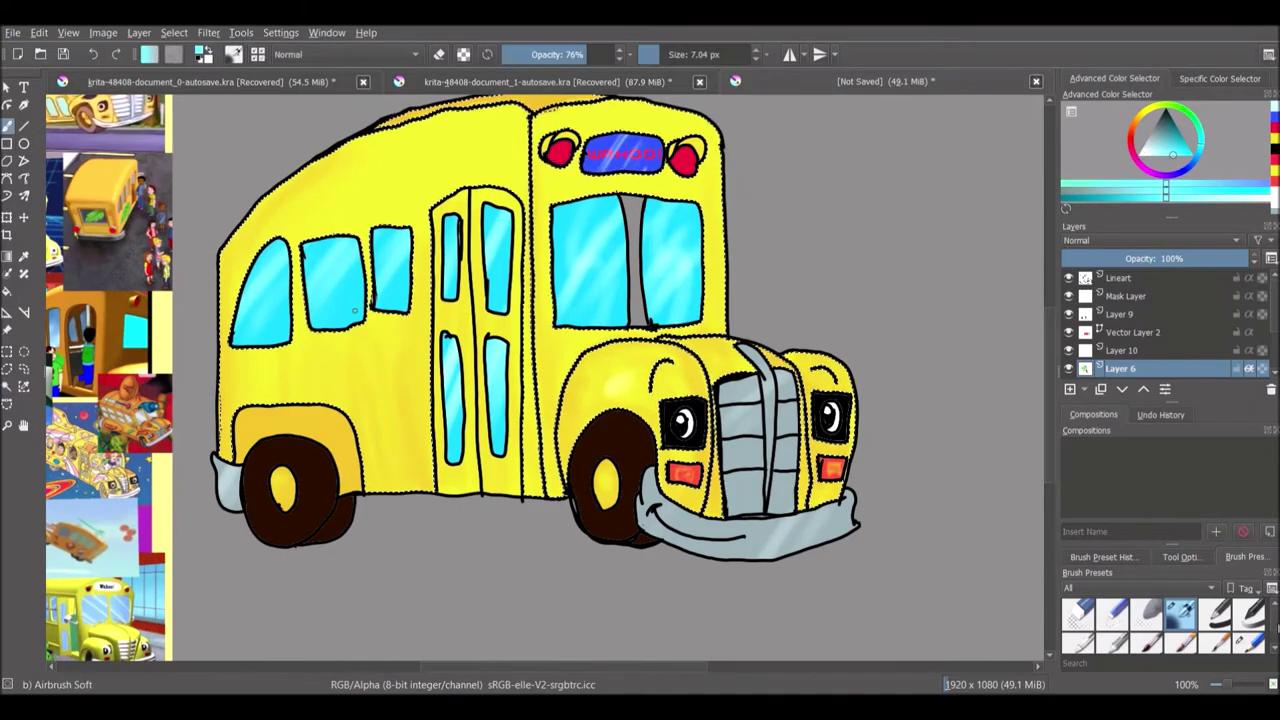
pyautogui.press('/')
pyautogui.moveTo(464, 143); pyautogui.dragTo(430, 145)
pyautogui.hscroll(-3, 591, 143)
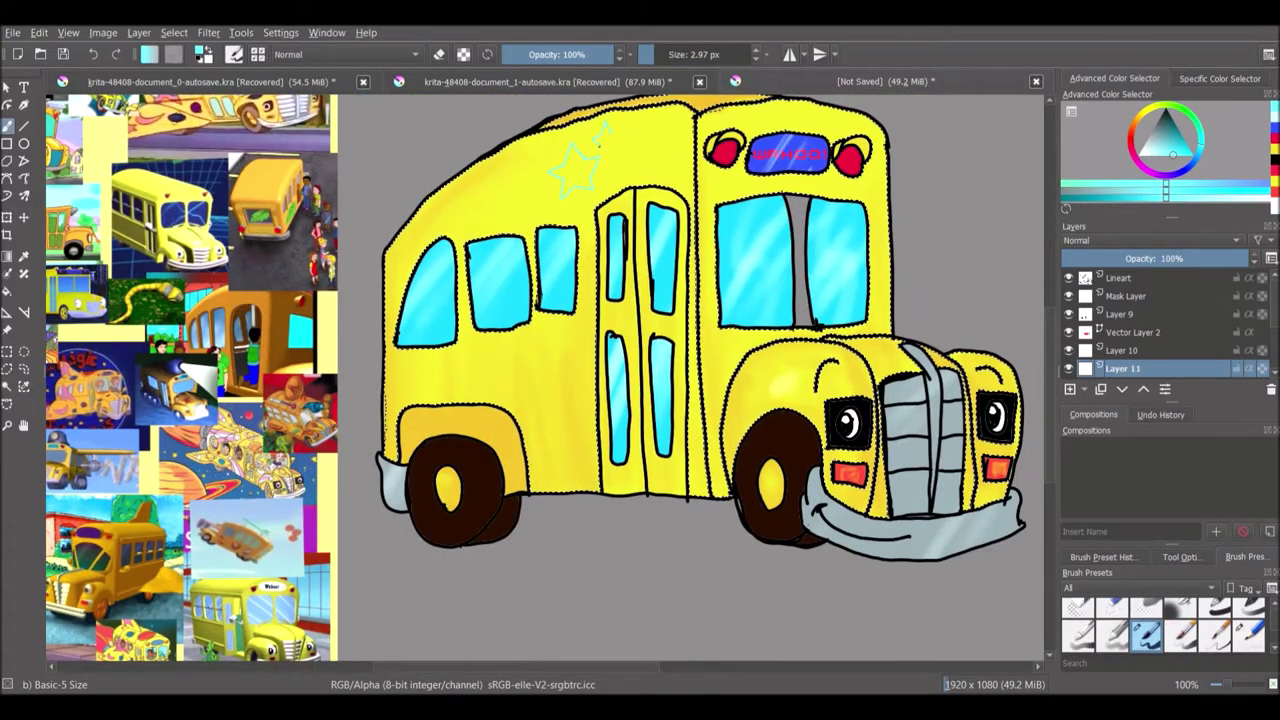
pyautogui.click(1190, 118)
pyautogui.moveTo(553, 362); pyautogui.dragTo(545, 388)
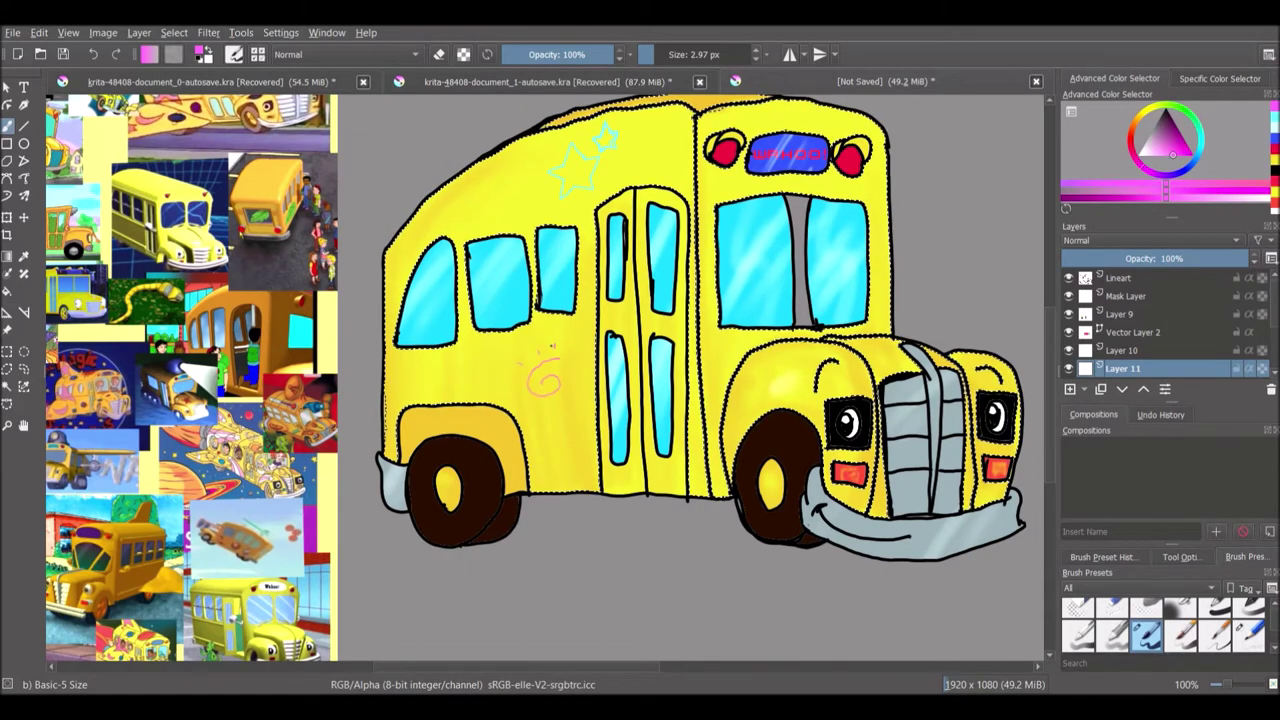
# - Paint a red horseshoe magnet with gray tips and olive zigzag lines above the side windows, using a 10.02 px brush
pyautogui.hscroll(-5, 690, 380)
pyautogui.hscroll(6, 690, 380)
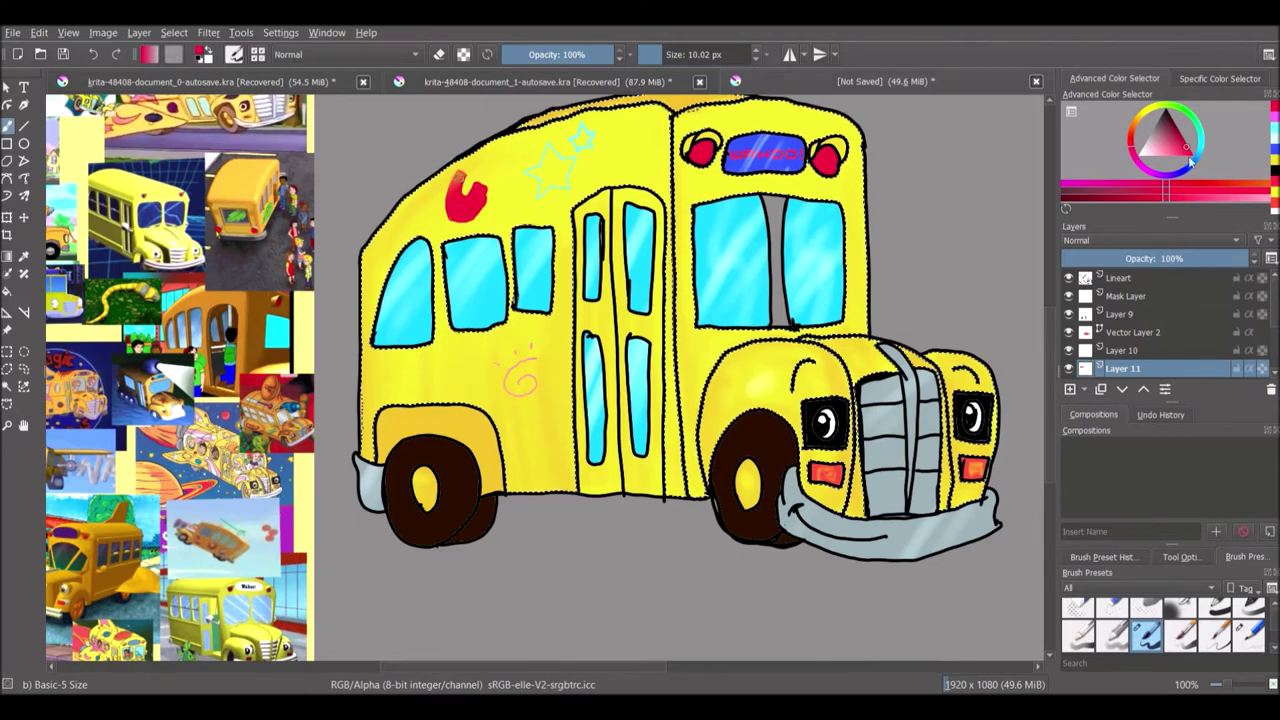
pyautogui.moveTo(1183, 143); pyautogui.dragTo(1150, 140)
pyautogui.moveTo(472, 186)
pyautogui.mouseDown()
pyautogui.moveTo(483, 191)
pyautogui.moveTo(500, 155)
pyautogui.mouseUp()
# - Paint a yellow light bulb with a gray base above the rear wheel arch and outline it in black with Ink-3 Gpen
pyautogui.click(1273, 172)
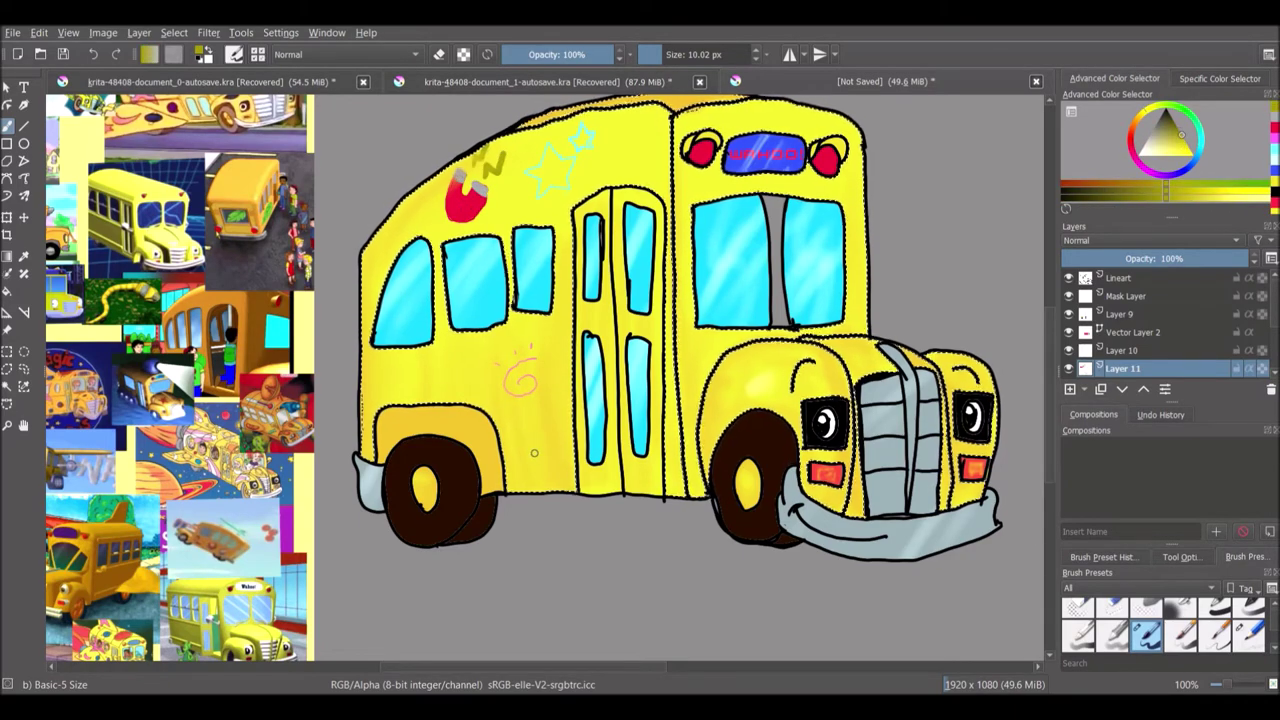
pyautogui.hscroll(-3, 537, 455)
pyautogui.moveTo(508, 370); pyautogui.dragTo(529, 369)
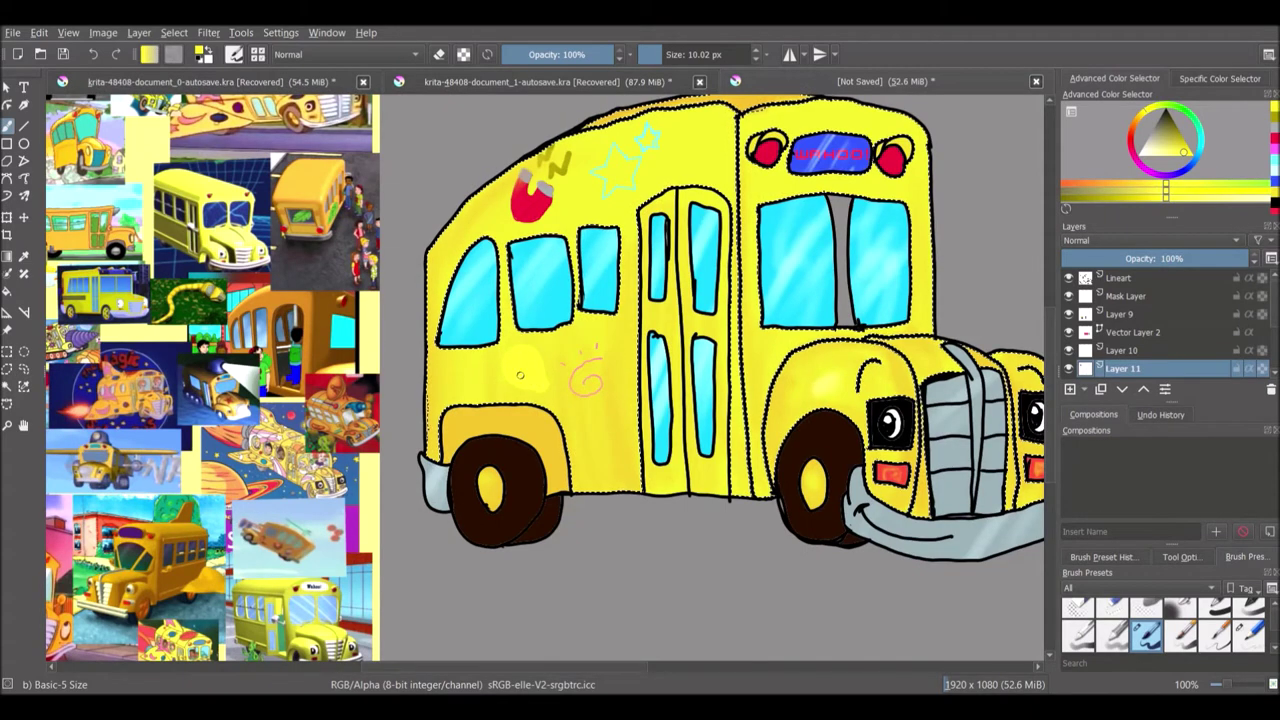
pyautogui.press('x')
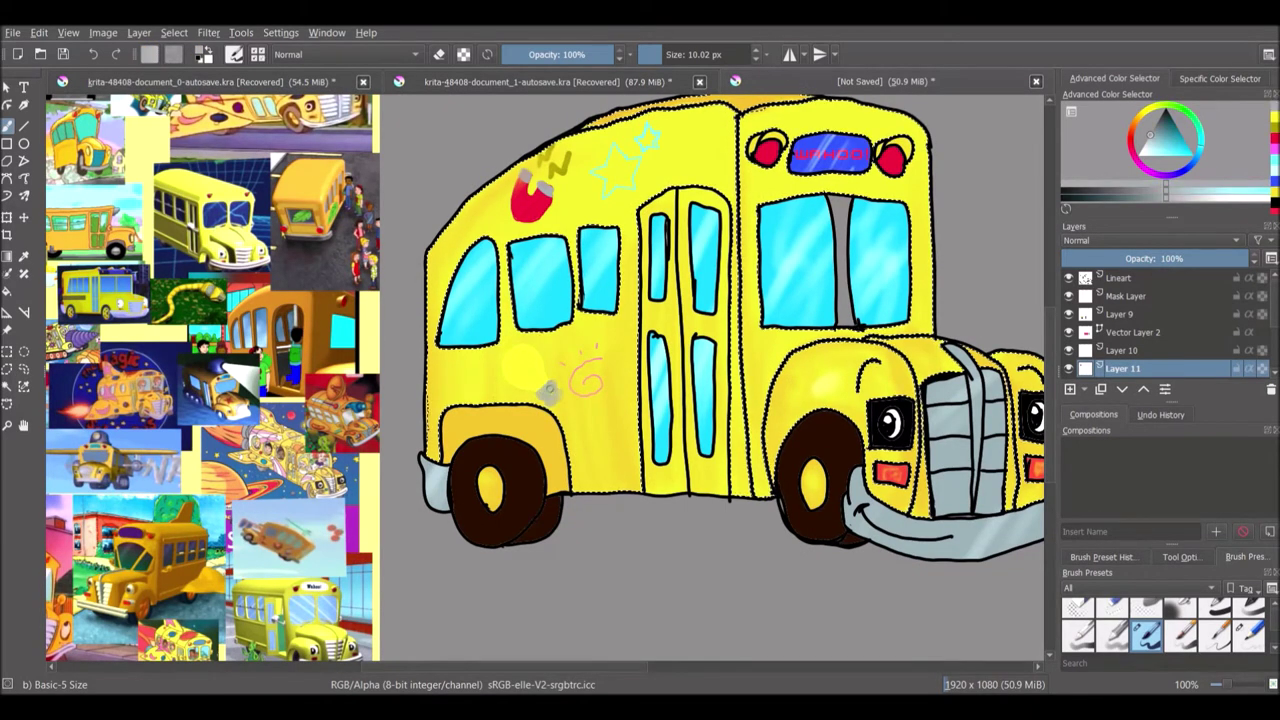
pyautogui.press('/')
pyautogui.click(1273, 205)
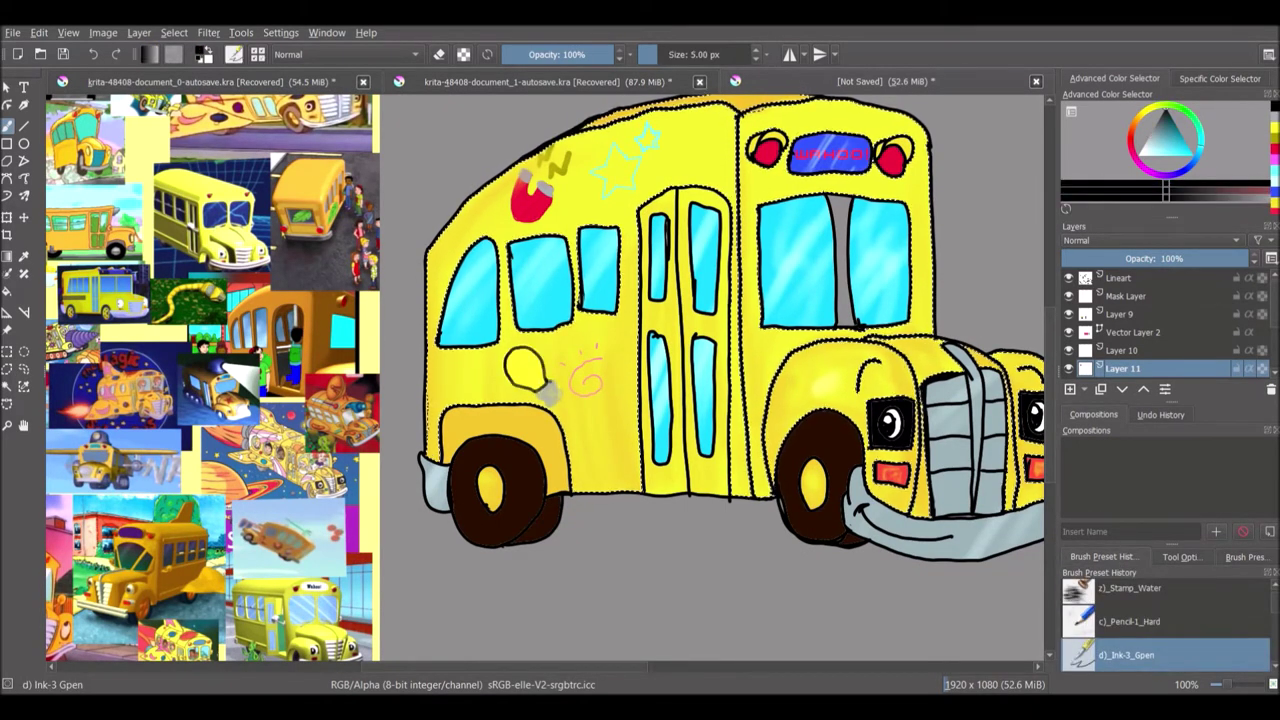
# - Paint a pink planet on the near front fender and a light green flower with a black outline above the door
pyautogui.moveTo(817, 378); pyautogui.dragTo(607, 378)
pyautogui.keyDown('ctrl'); pyautogui.click(605, 378); pyautogui.keyUp('ctrl')
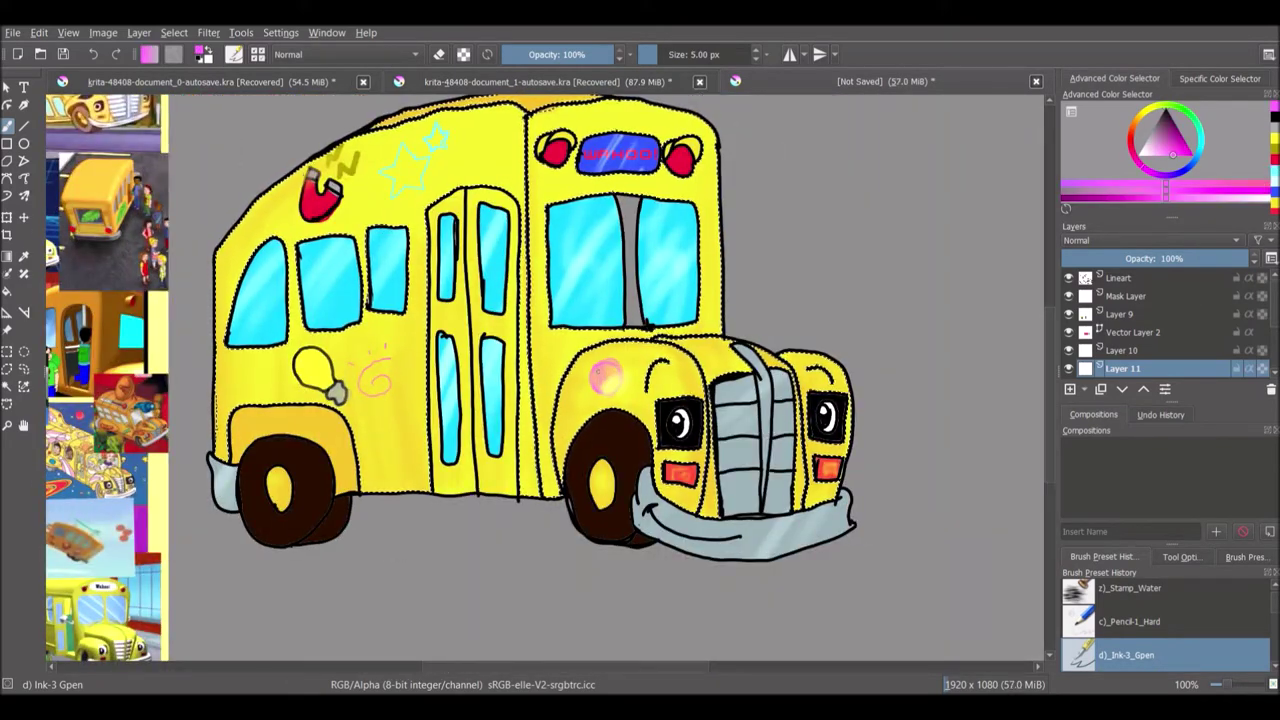
pyautogui.moveTo(469, 153); pyautogui.dragTo(709, 153)
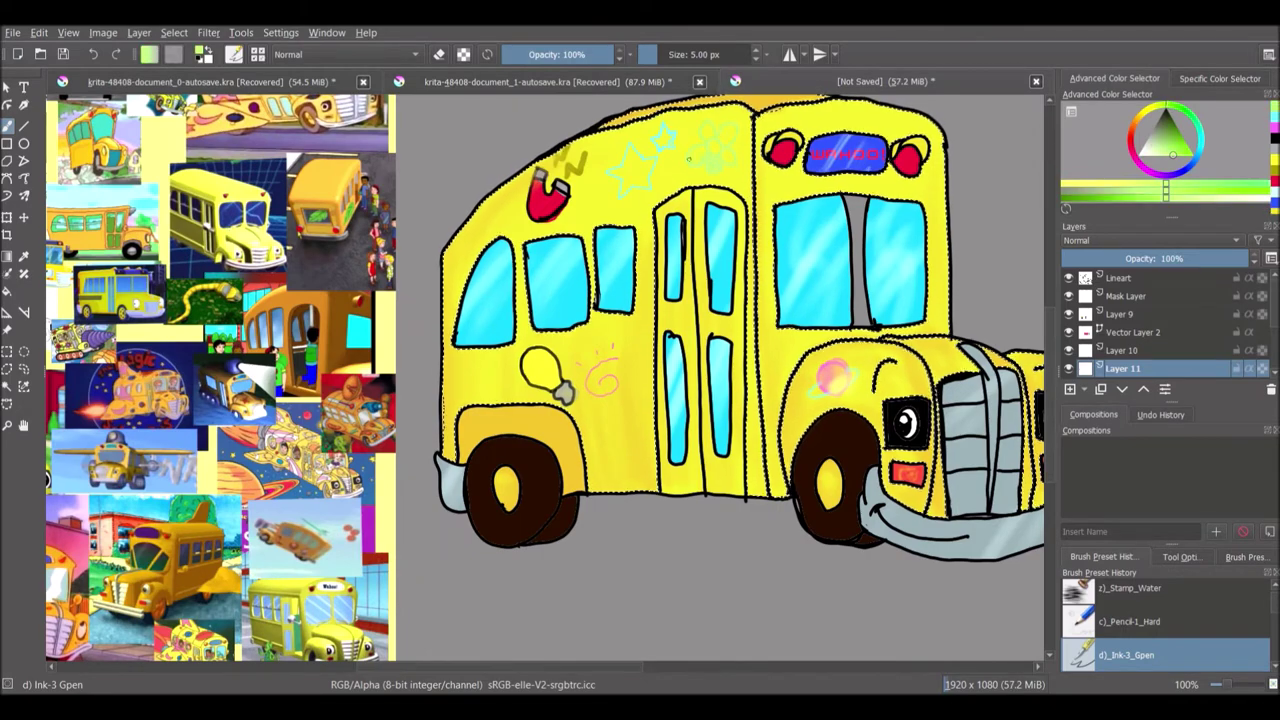
pyautogui.press('d')
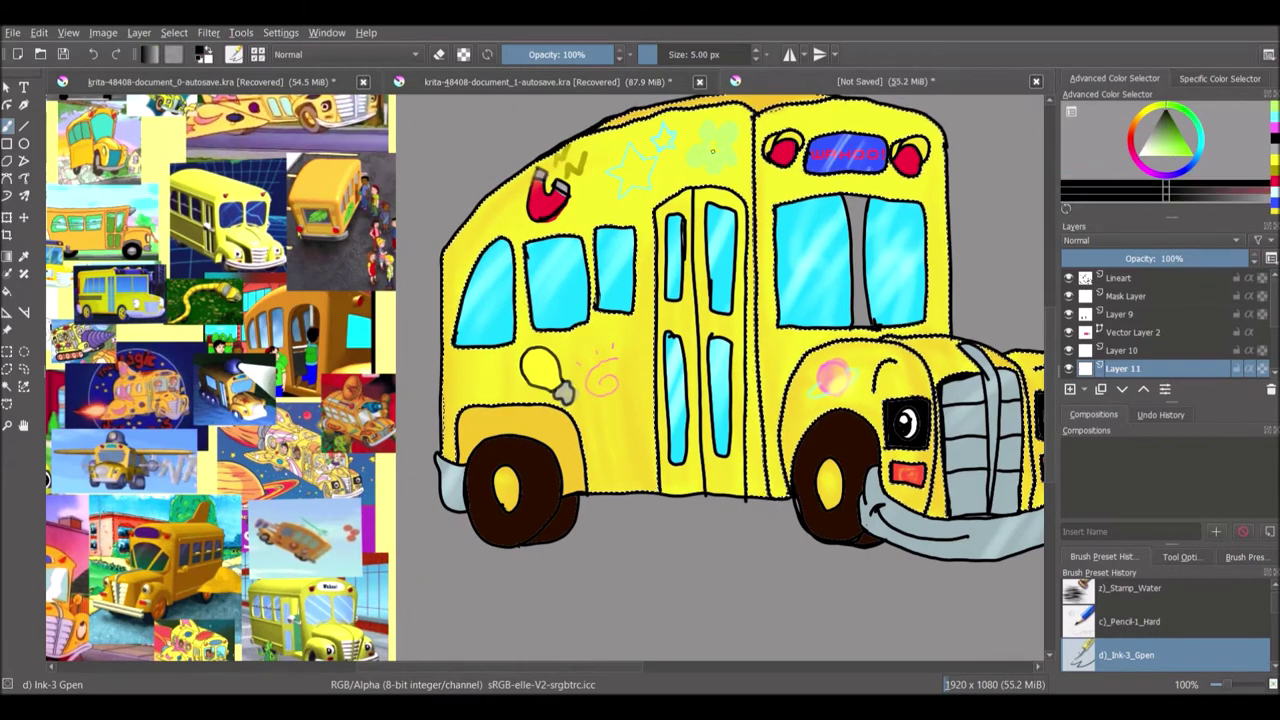
# - Draw a flame-shaped leaf on the lower bus side between the rear wheel and the door, and fill it green
pyautogui.moveTo(709, 153); pyautogui.dragTo(639, 153)
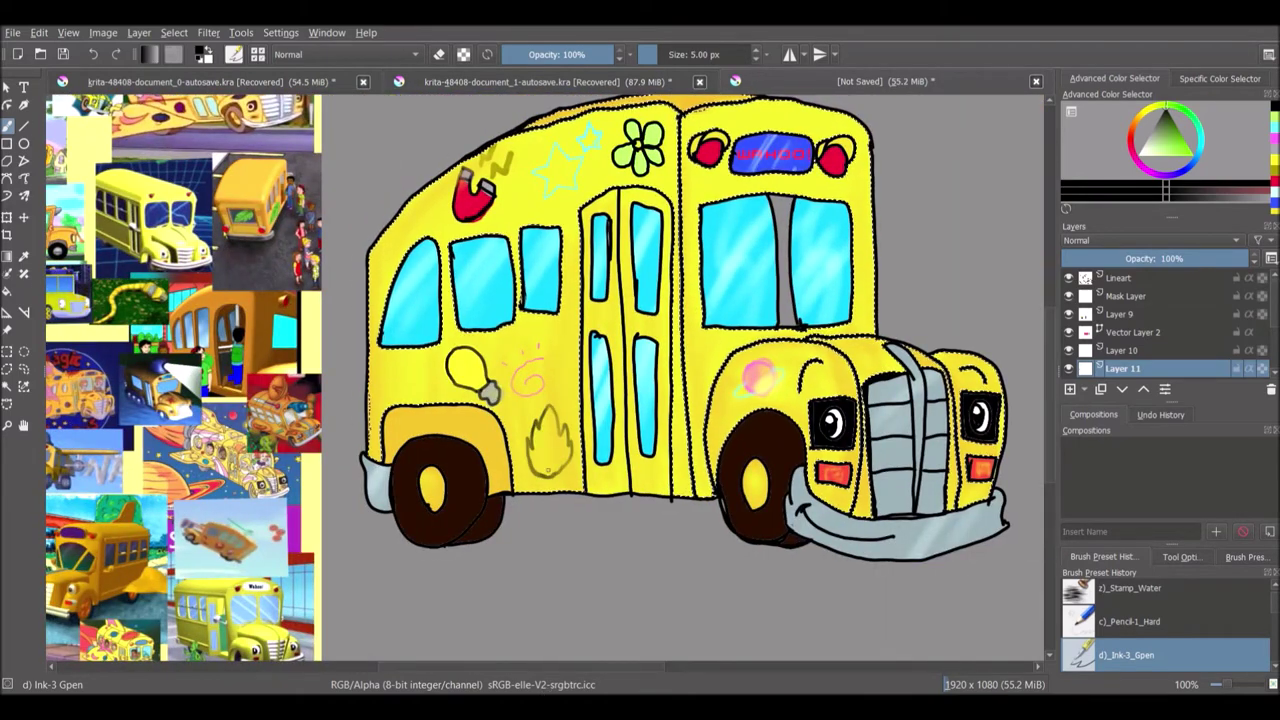
pyautogui.hotkey('ctrl', 'r')
pyautogui.press('f')
pyautogui.click(550, 440)
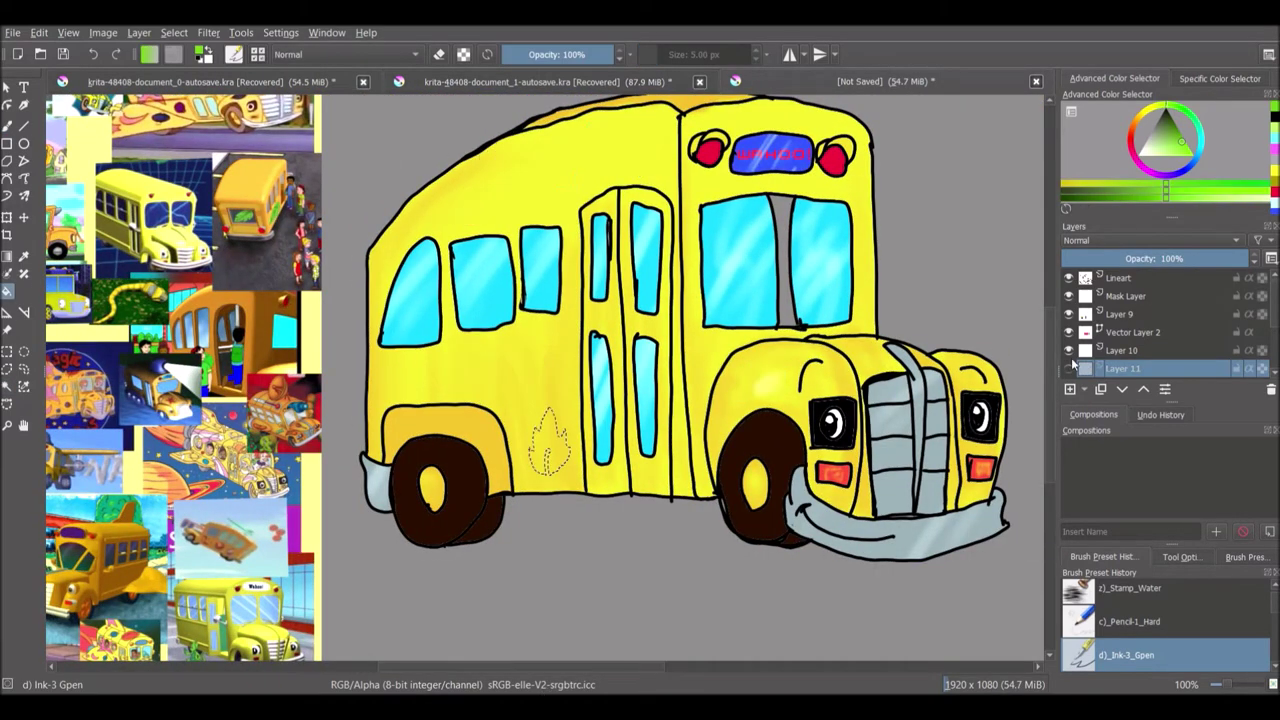
# - Reselect the yellow bus body areas from Layer 6 and letter "MSB" in teal above the rear wheel arch on Layer 11
pyautogui.hotkey('ctrl', 'r')
pyautogui.click(715, 362)
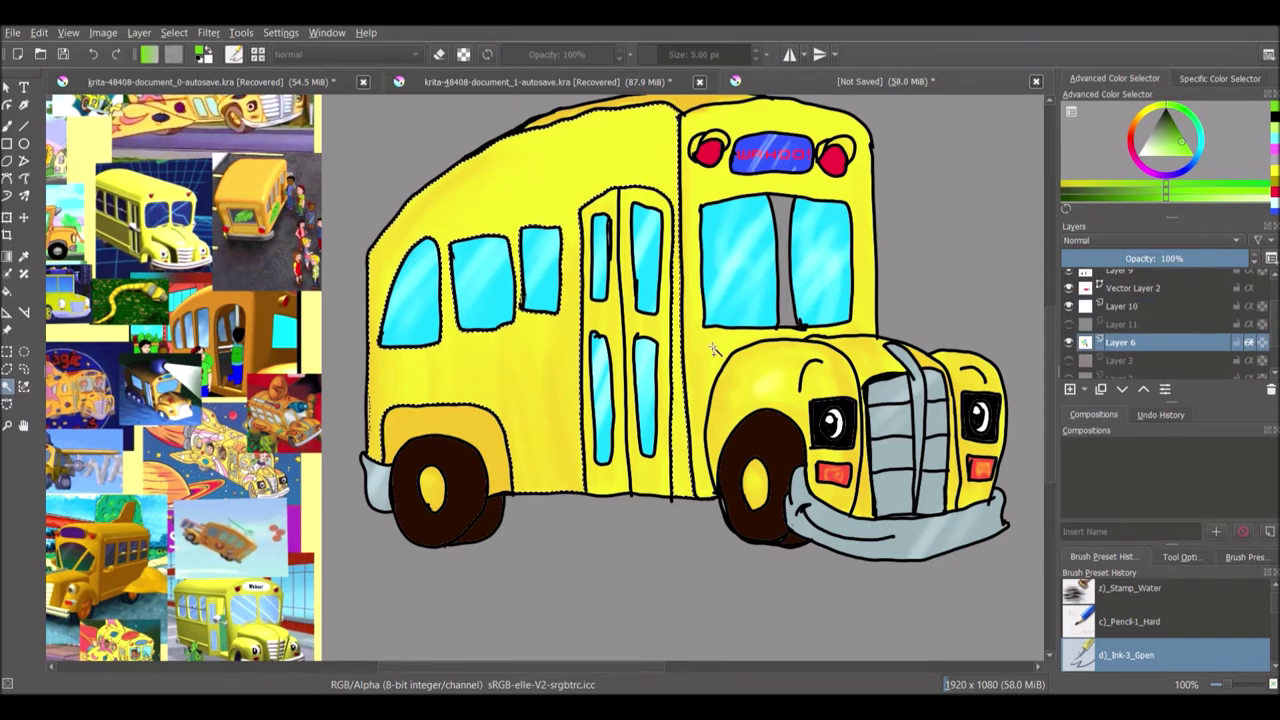
pyautogui.click(1122, 324)
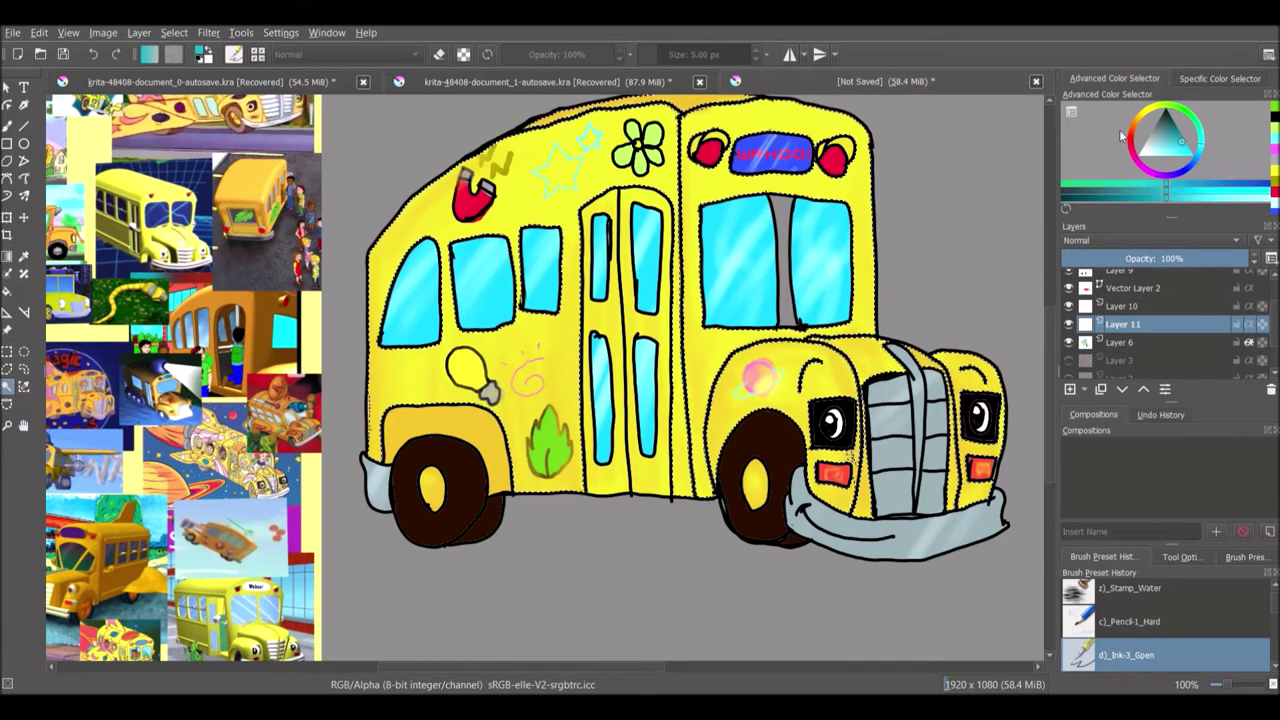
pyautogui.press('b')
pyautogui.moveTo(378, 383)
pyautogui.mouseDown()
pyautogui.moveTo(392, 366)
pyautogui.moveTo(410, 394)
pyautogui.mouseUp()
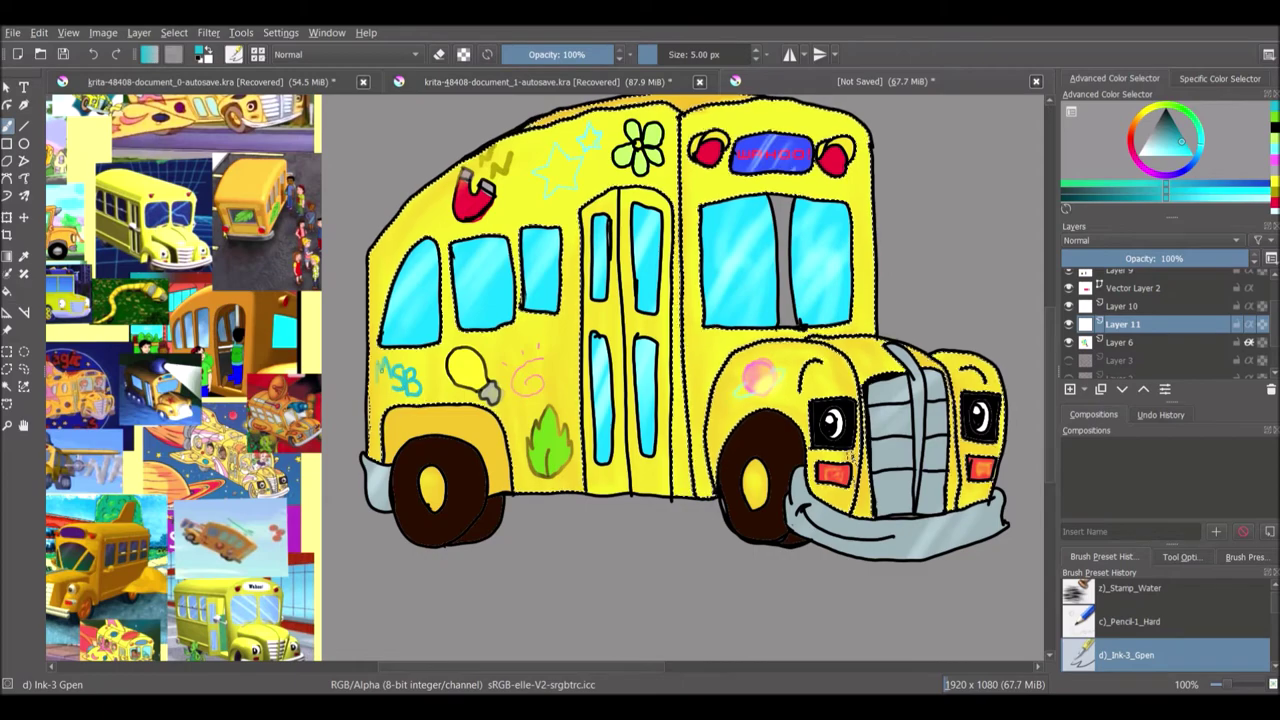
# - Paint a magenta star at the upper outer corner of the windshield
pyautogui.hscroll(5, 545, 380)
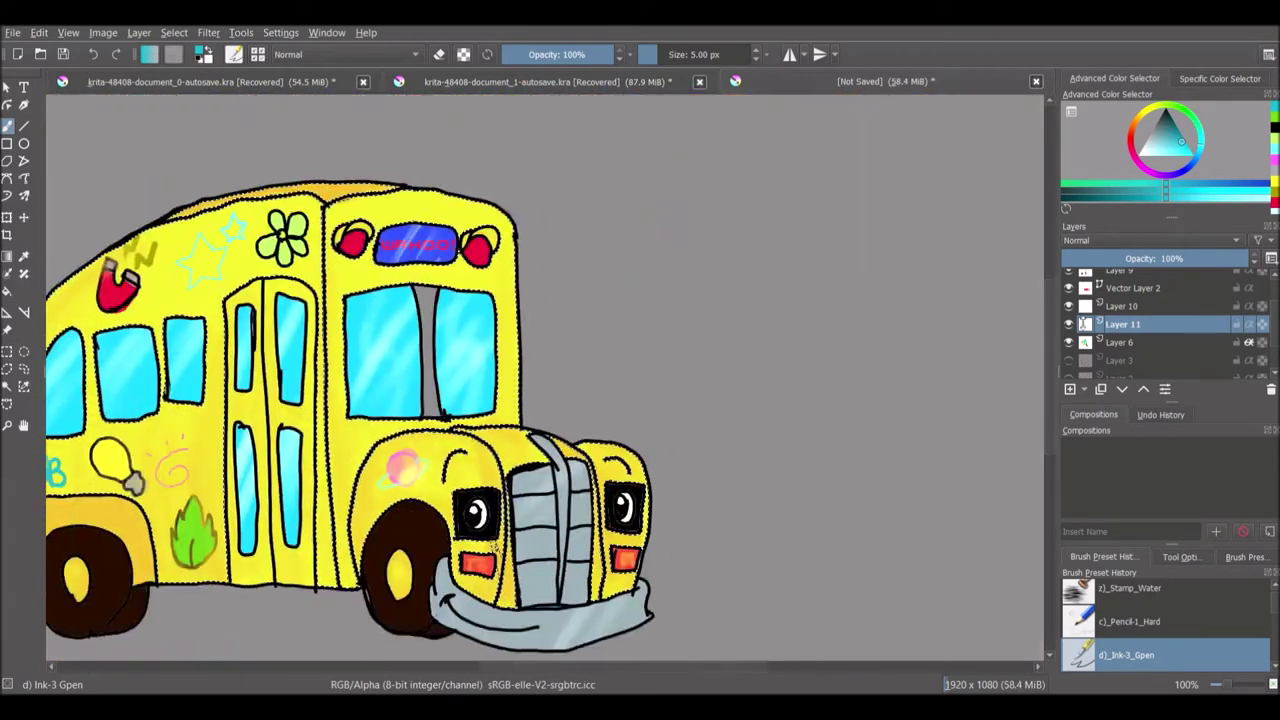
pyautogui.click(1275, 160)
pyautogui.moveTo(492, 282); pyautogui.dragTo(508, 300)
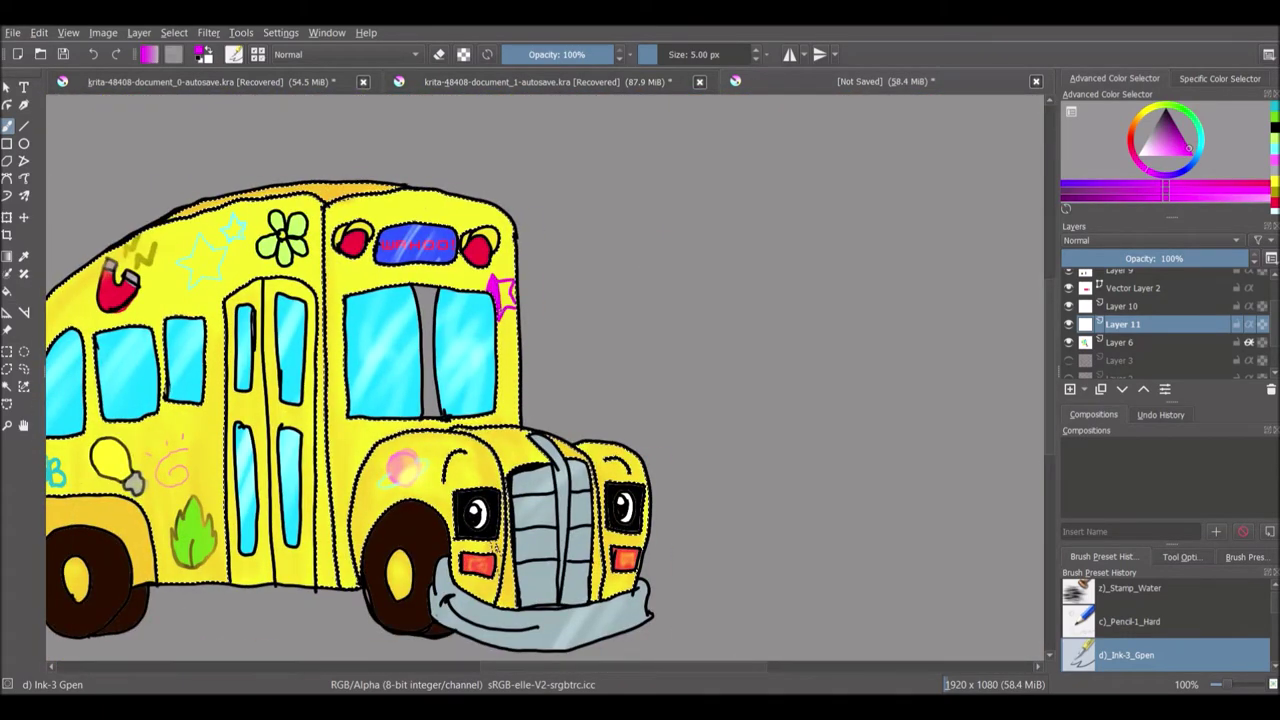
# - Colour the two roof stars cyan with pink outlines and centres, and repaint the fender planet pink with a cyan ring
pyautogui.hscroll(-5, 545, 380)
pyautogui.click(1275, 140)
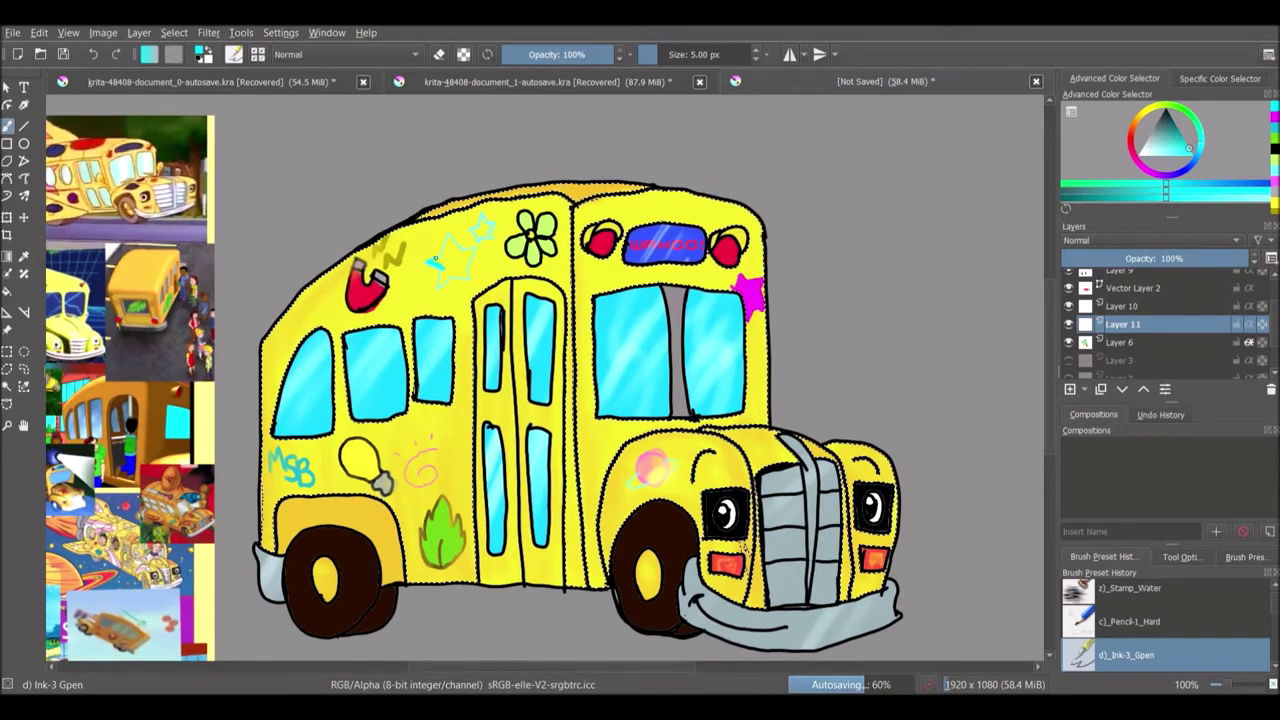
pyautogui.moveTo(441, 268); pyautogui.dragTo(455, 252)
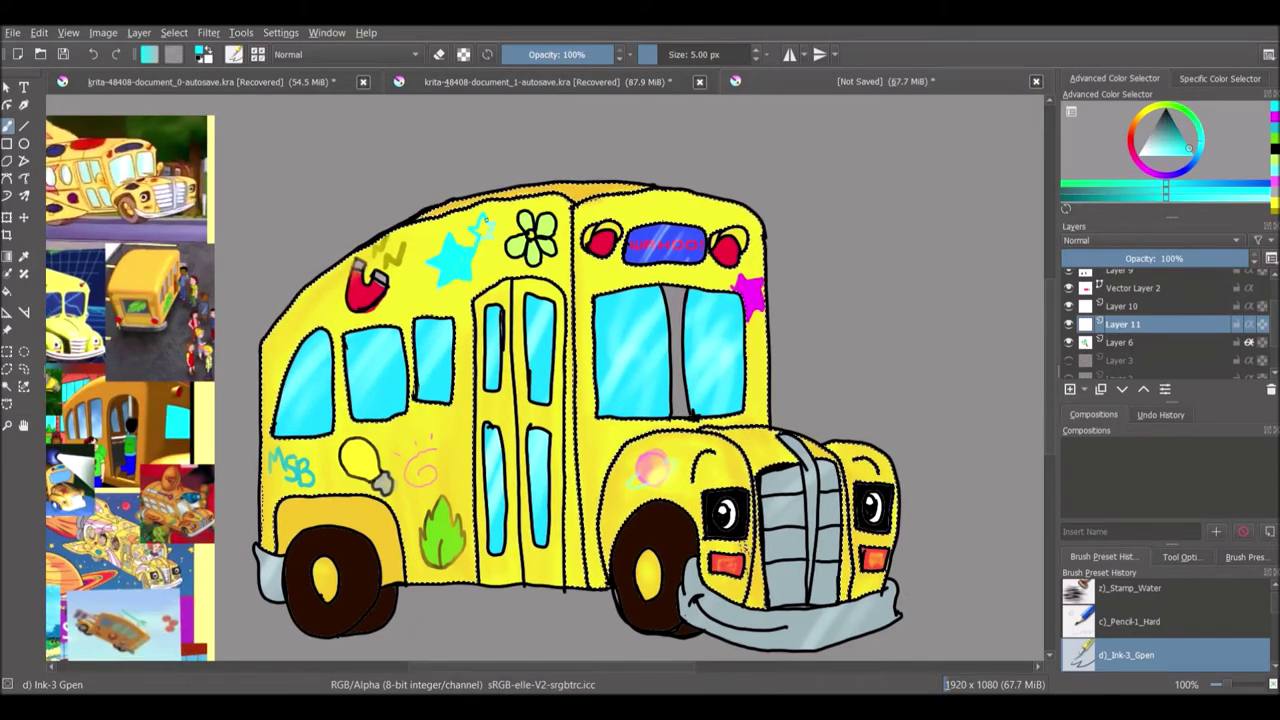
pyautogui.click(1141, 163)
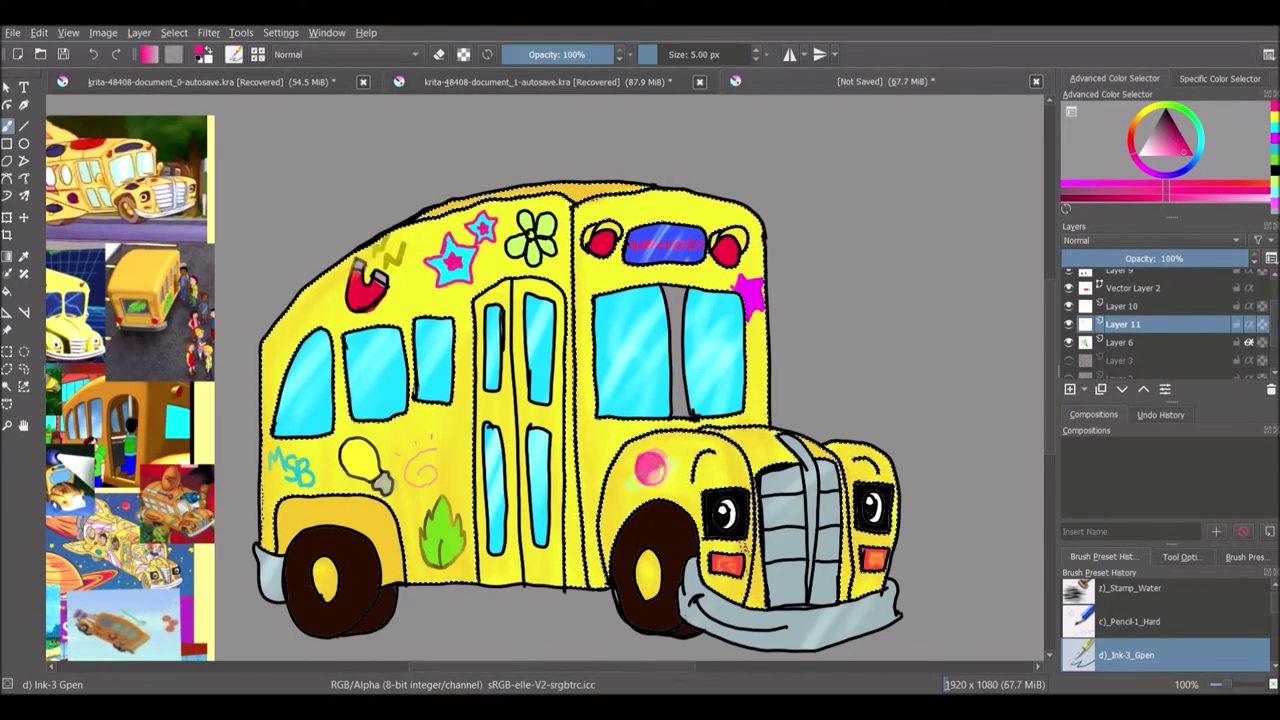
pyautogui.click(1273, 155)
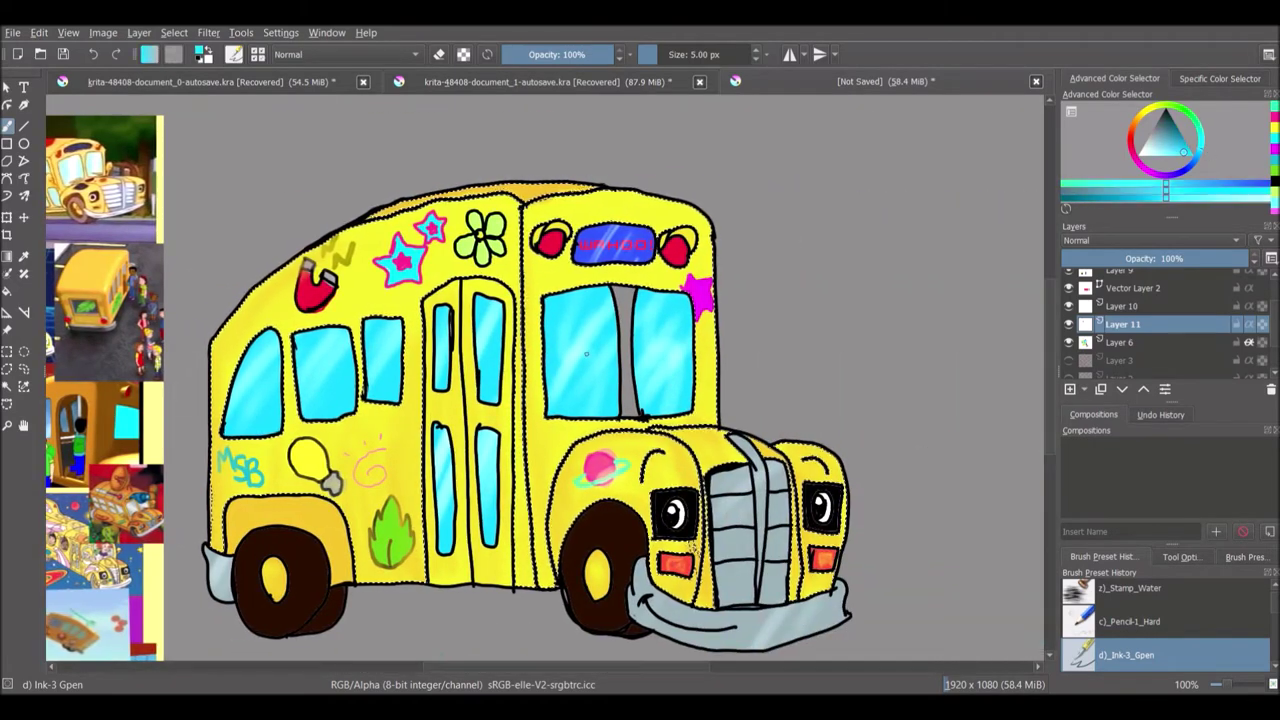
# - Add orange rays around the light bulb and a brown volcano with orange lava on the hood
pyautogui.keyDown('ctrl'); pyautogui.click(310, 505); pyautogui.keyUp('ctrl')
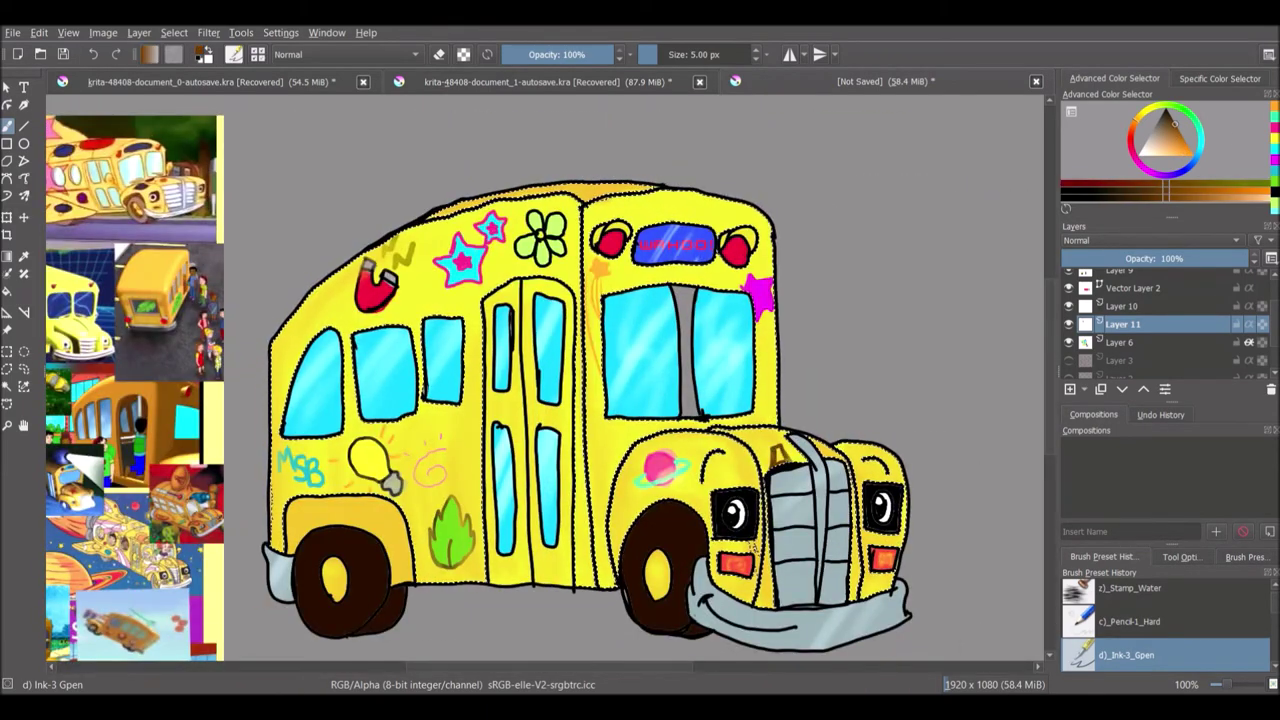
pyautogui.keyDown('ctrl'); pyautogui.click(778, 452); pyautogui.keyUp('ctrl')
# - Paint a small dark blue star-topped decoration between the WAHOO! sign and the windshield
pyautogui.keyDown('ctrl'); pyautogui.click(330, 461); pyautogui.keyUp('ctrl')
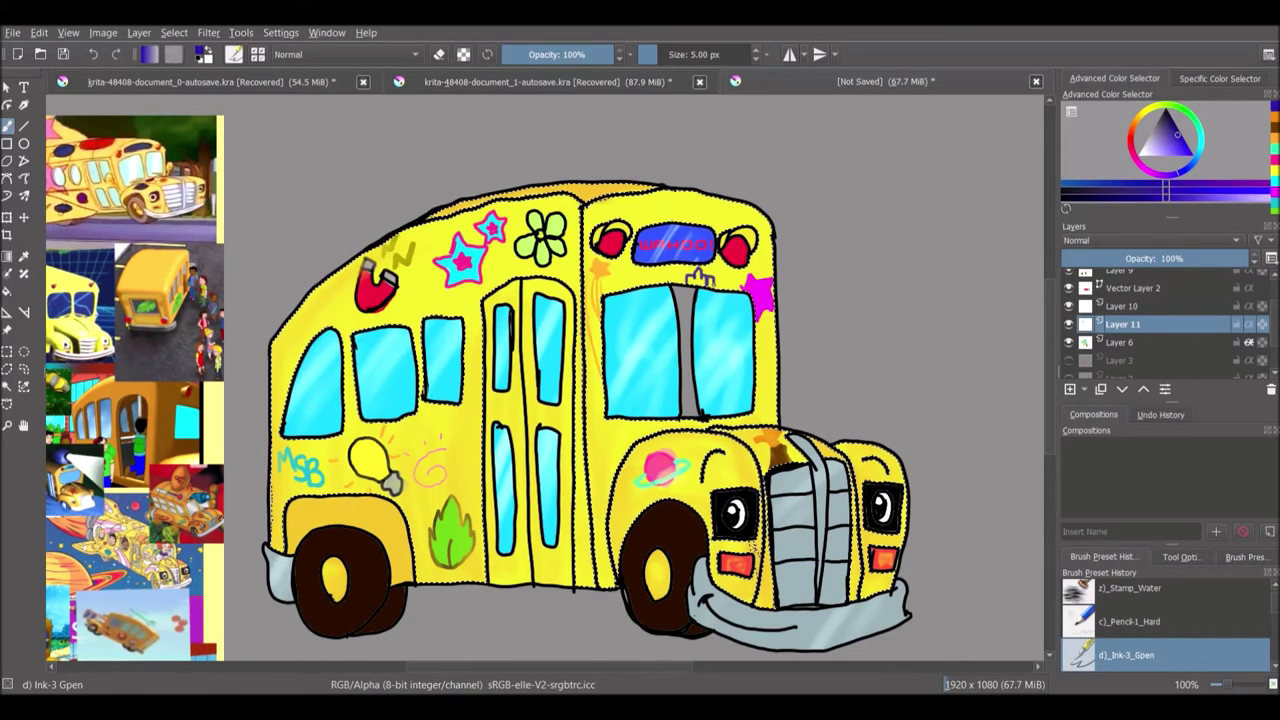
pyautogui.keyDown('ctrl'); pyautogui.click(605, 583); pyautogui.keyUp('ctrl')
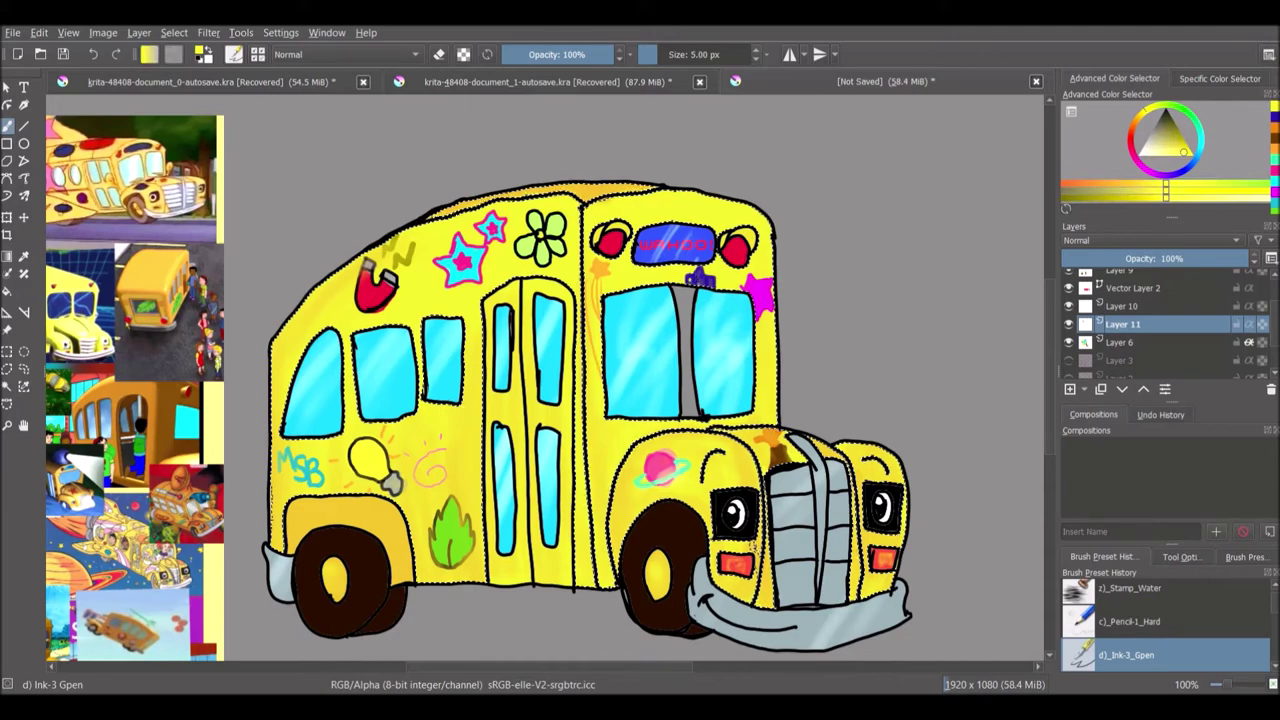
pyautogui.press('x')
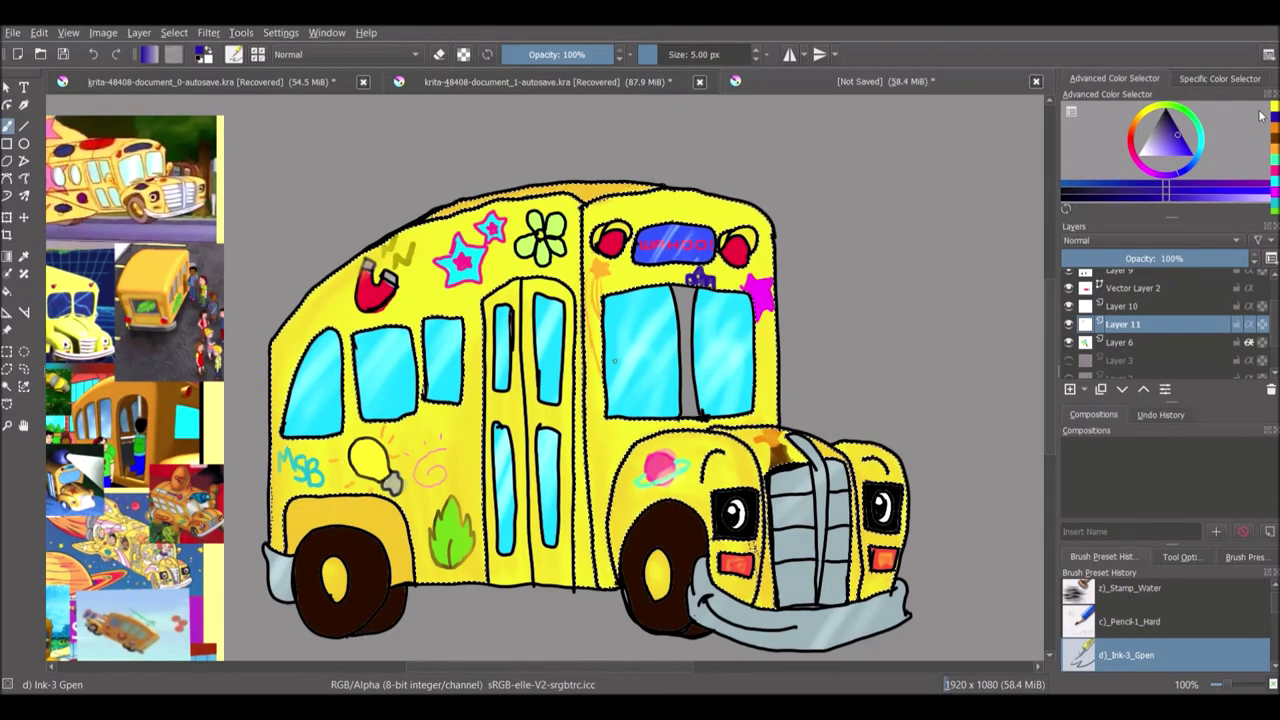
# - Paint a curved rainbow of red, orange, green, cyan and magenta stripes behind the near front fender
pyautogui.keyDown('ctrl'); pyautogui.click(612, 584); pyautogui.keyUp('ctrl')
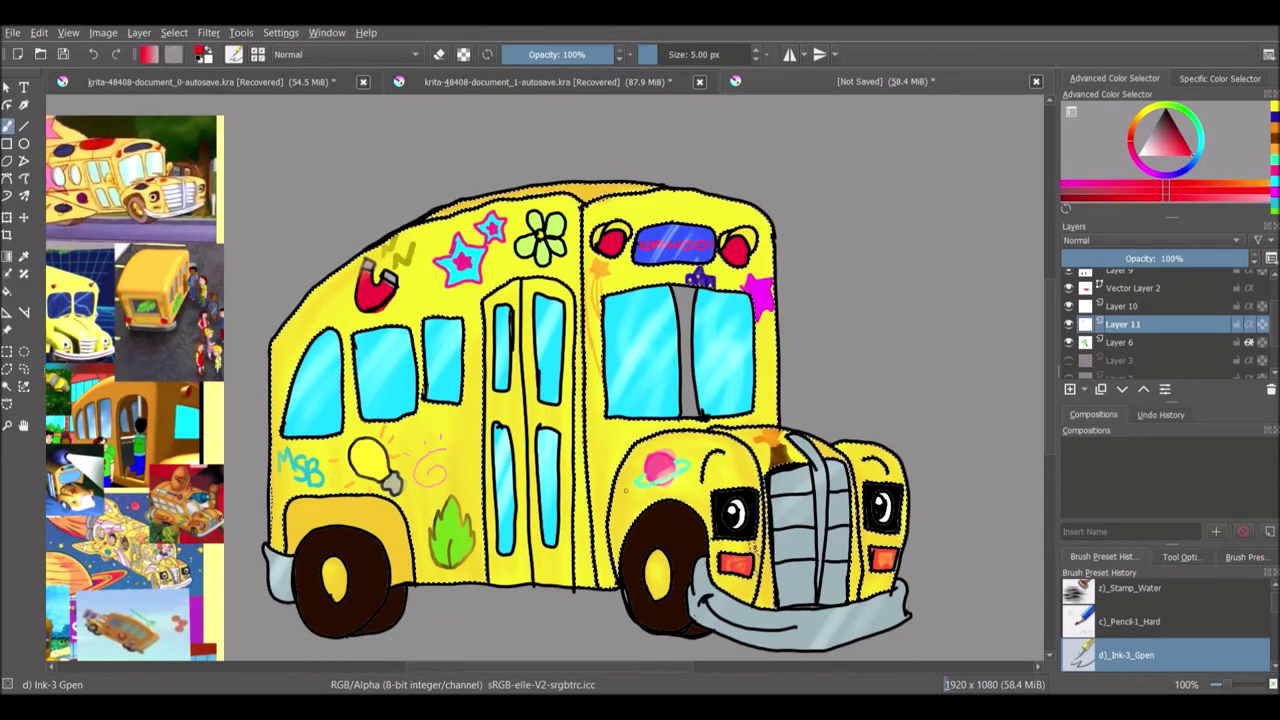
pyautogui.keyDown('ctrl'); pyautogui.click(605, 584); pyautogui.keyUp('ctrl')
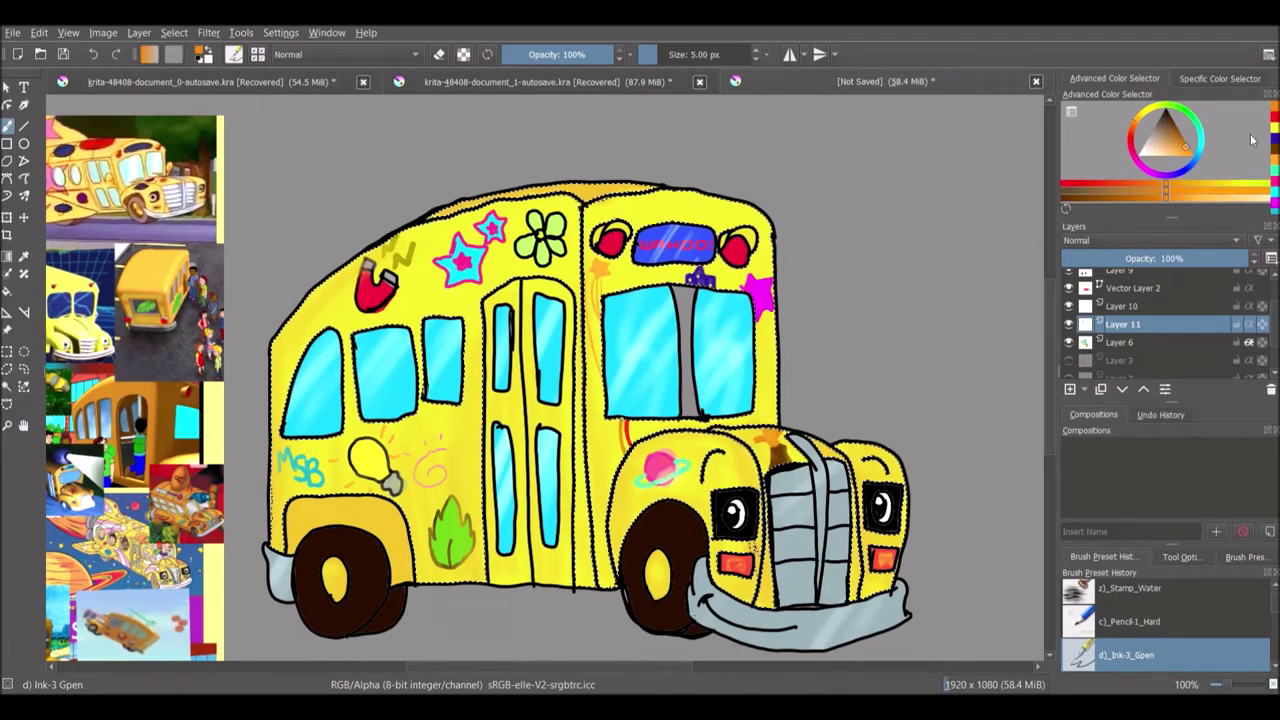
pyautogui.click(1178, 142)
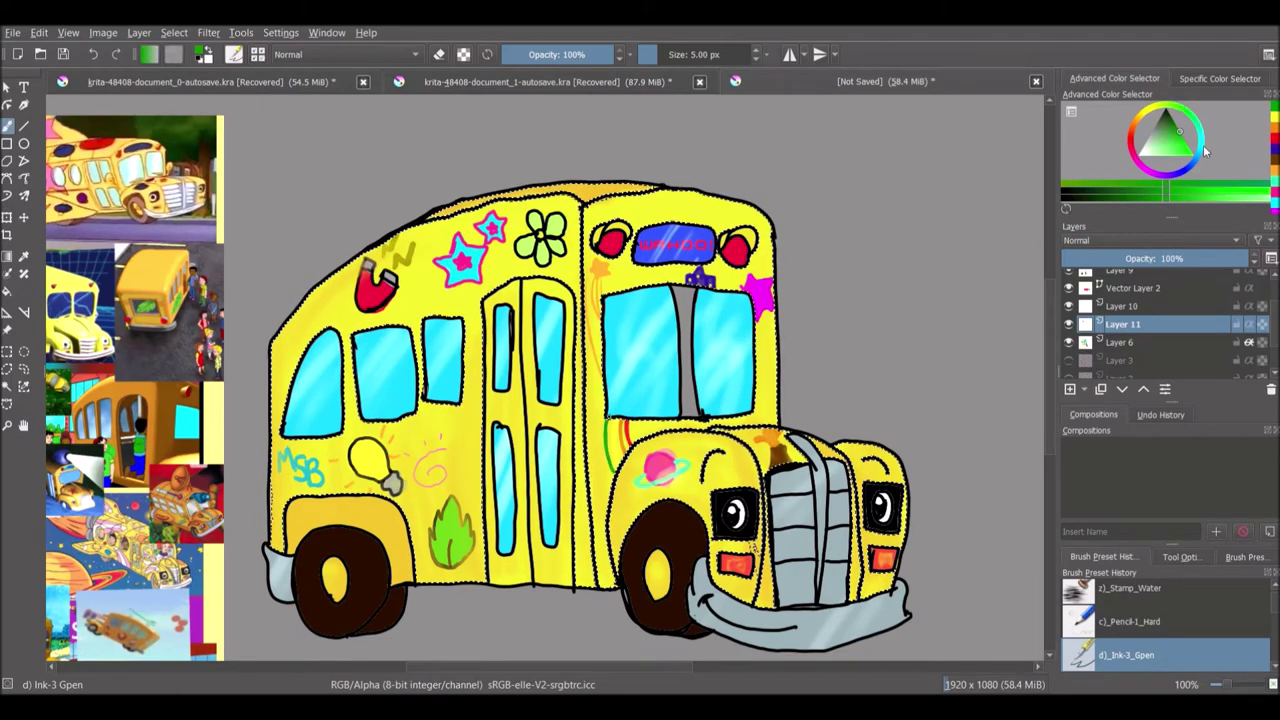
pyautogui.click(1143, 173)
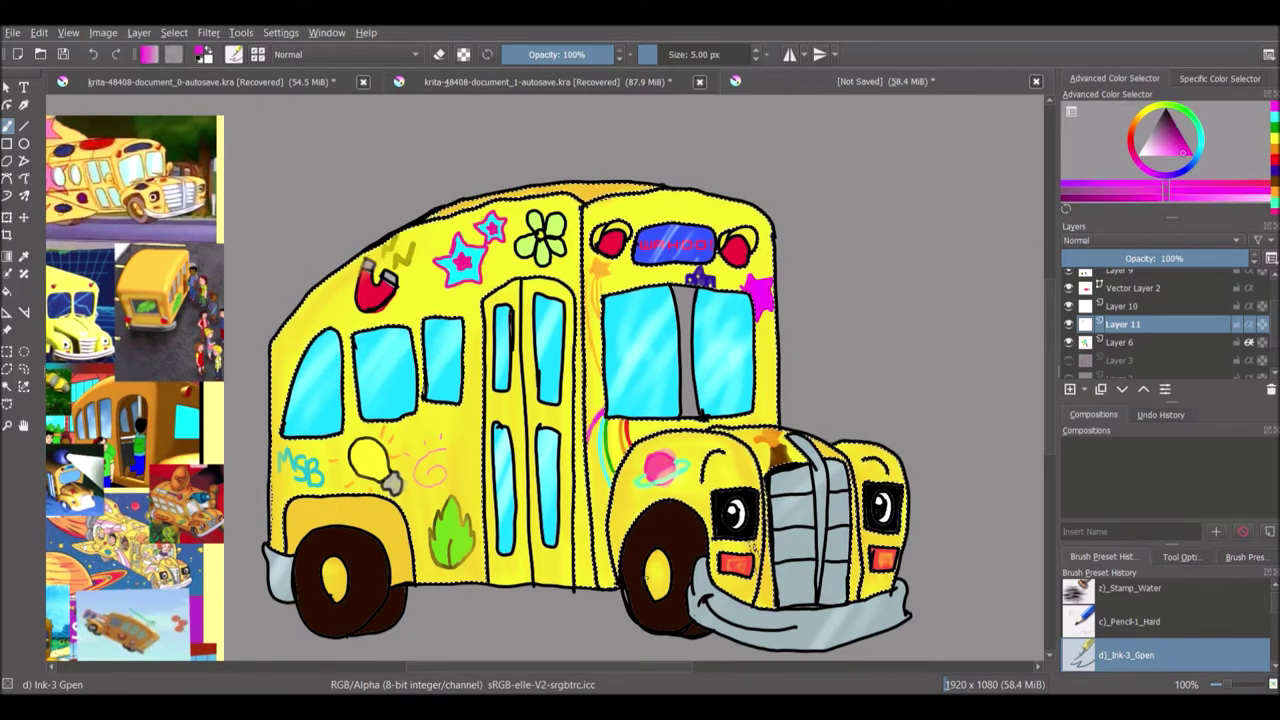
# - Dot the body edge beside the windshield with magenta, cyan, green, orange and red, and draw a dark filament in the light bulb
pyautogui.click(1188, 152)
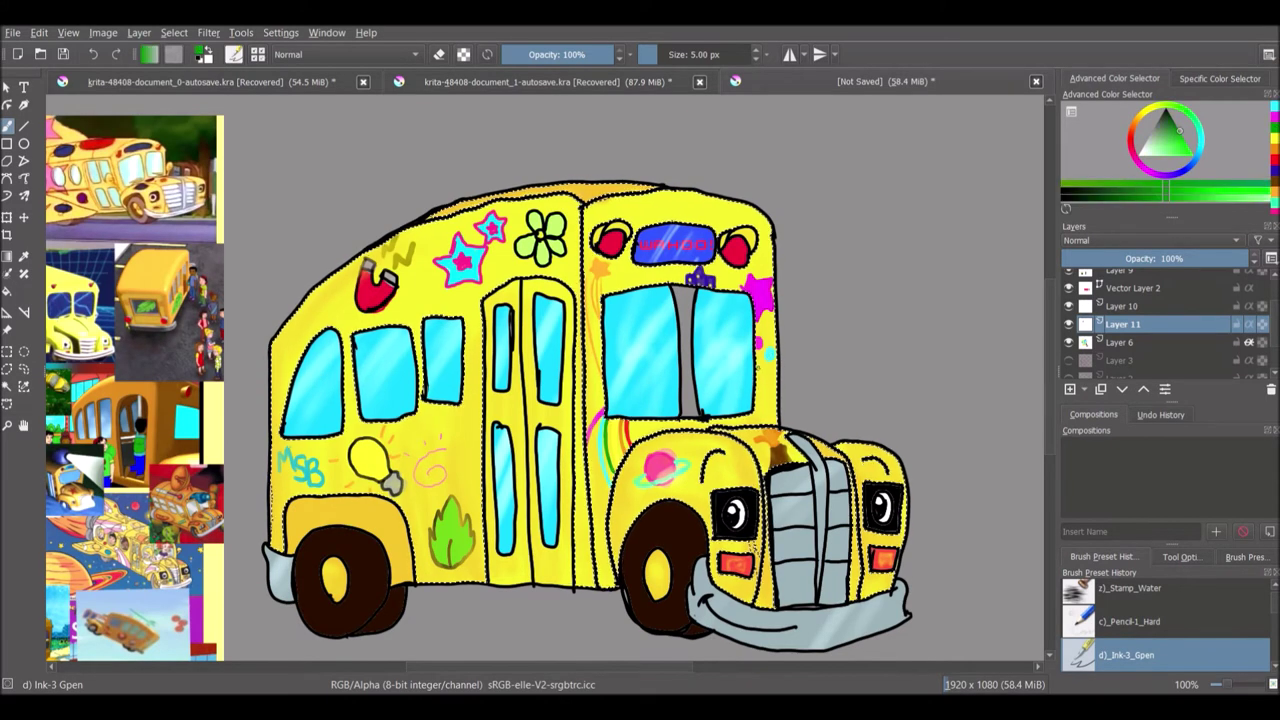
pyautogui.click(1160, 176)
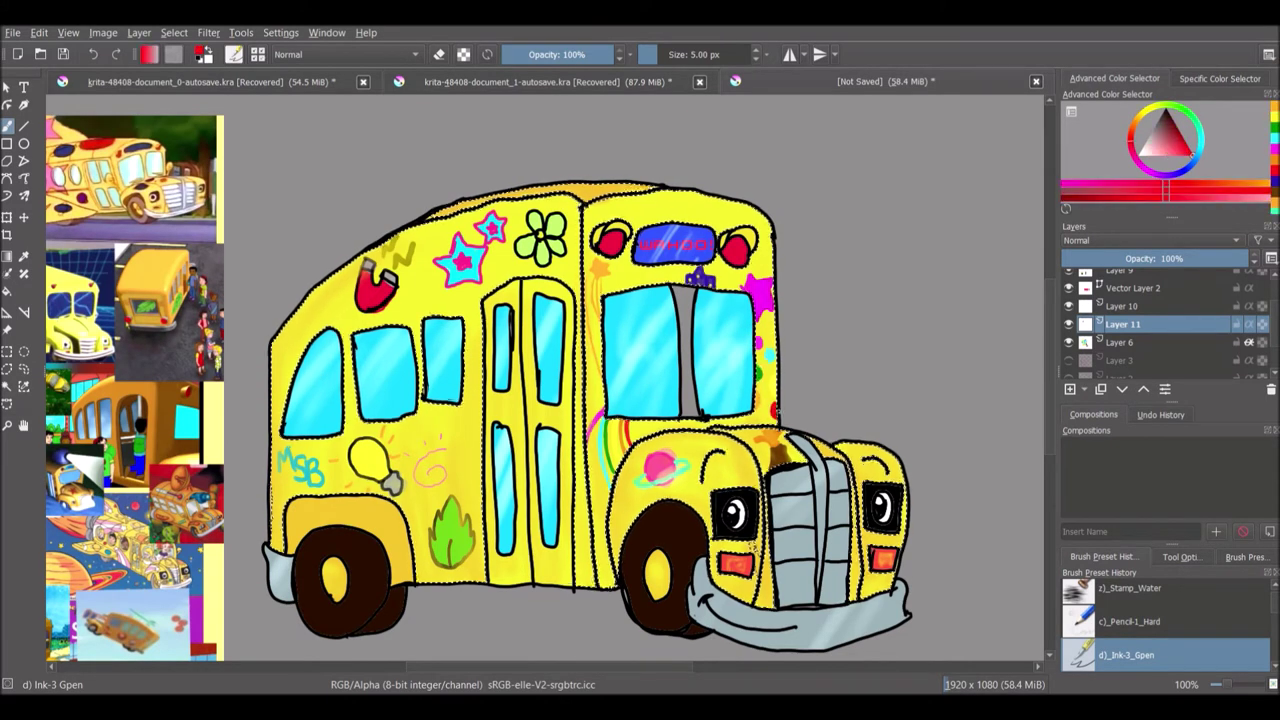
pyautogui.click(1172, 116)
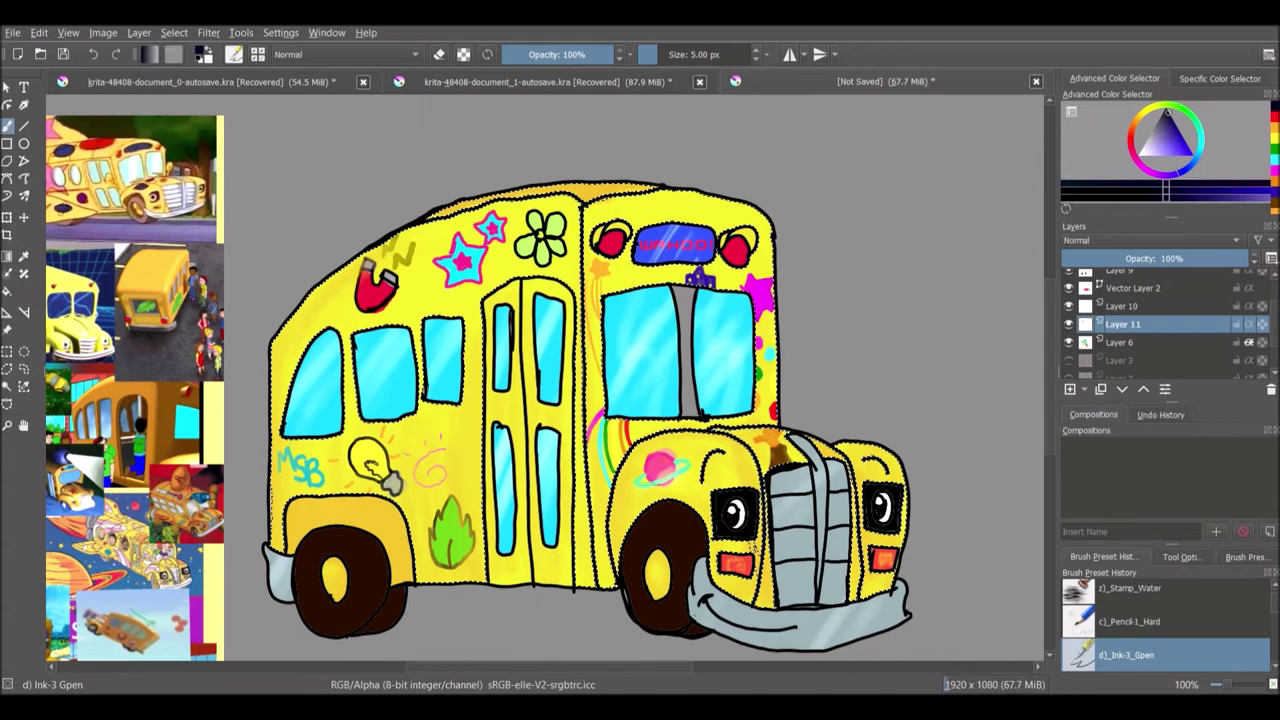
# - Paint pink hearts around the magnet and a light blue shape with dark details on the far front fender
pyautogui.click(1177, 155)
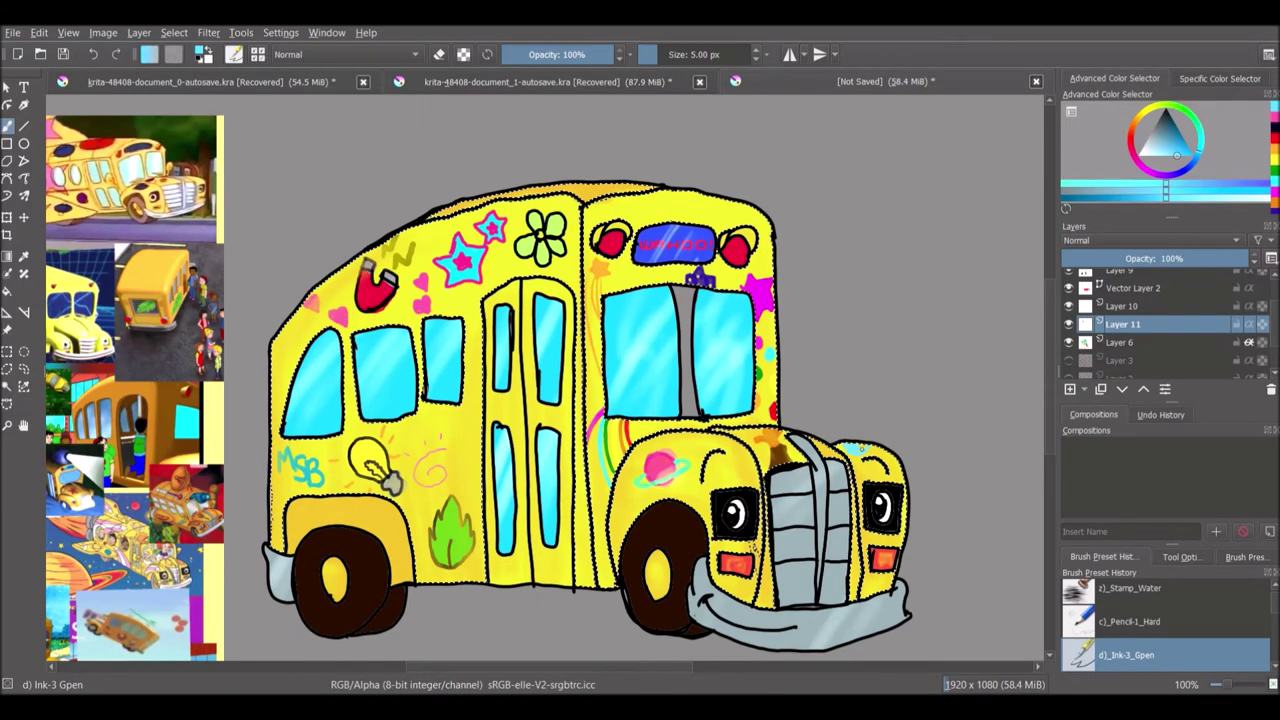
pyautogui.press('d')
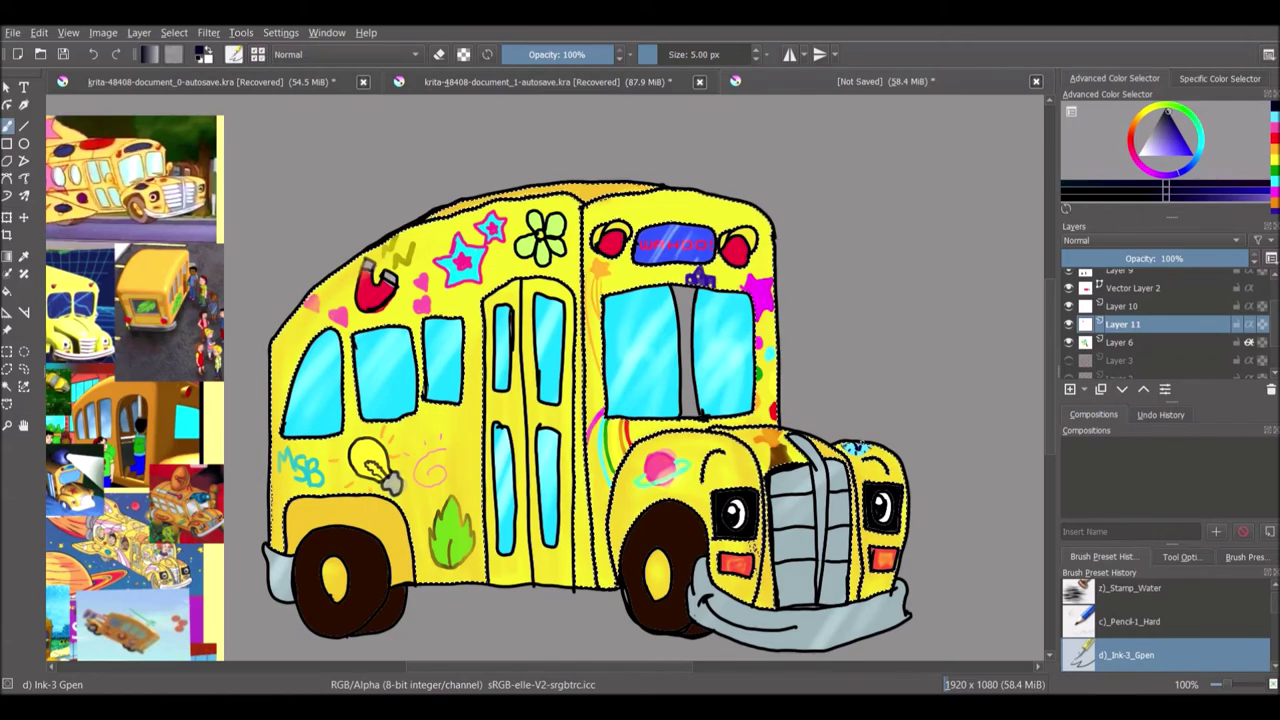
# - Add a new paint layer directly below Layer 6 for the background
pyautogui.press('-')
pyautogui.scroll(2, 1122, 327)
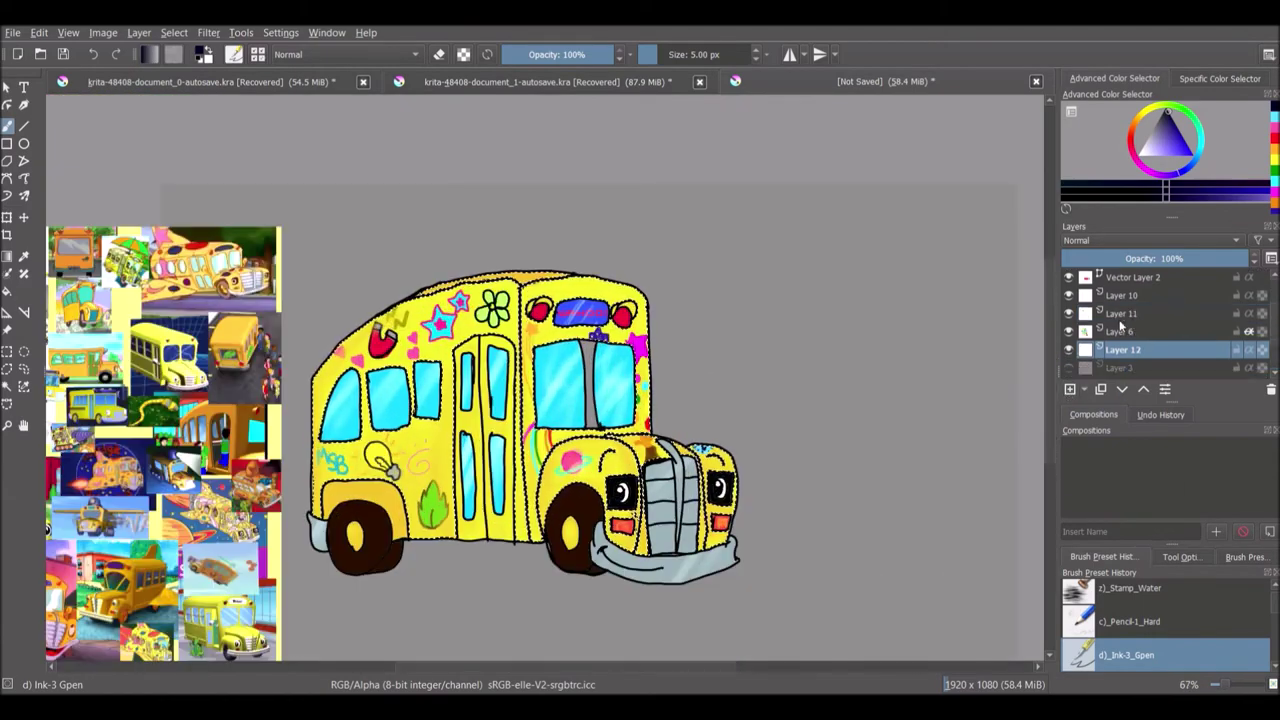
# - Try to group the bus layers from Lineart downwards
pyautogui.keyDown('shift'); pyautogui.click(1137, 296); pyautogui.keyUp('shift')
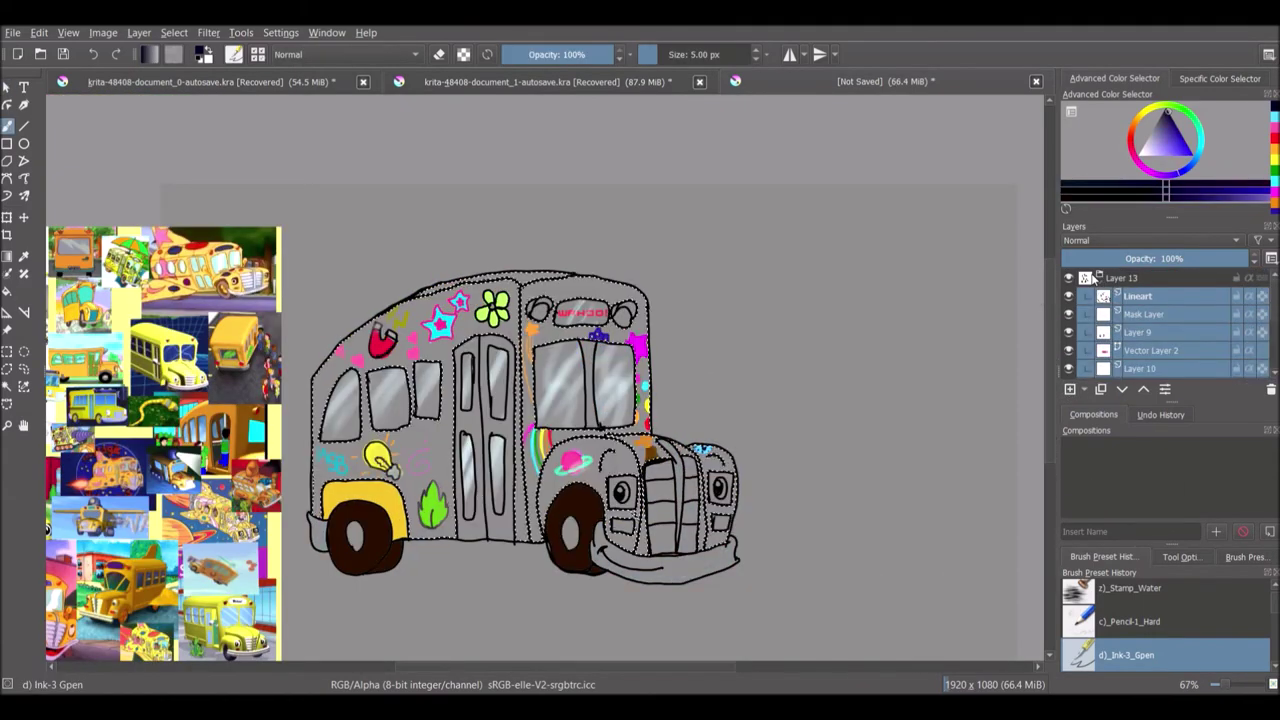
pyautogui.scroll(-1, 1126, 297)
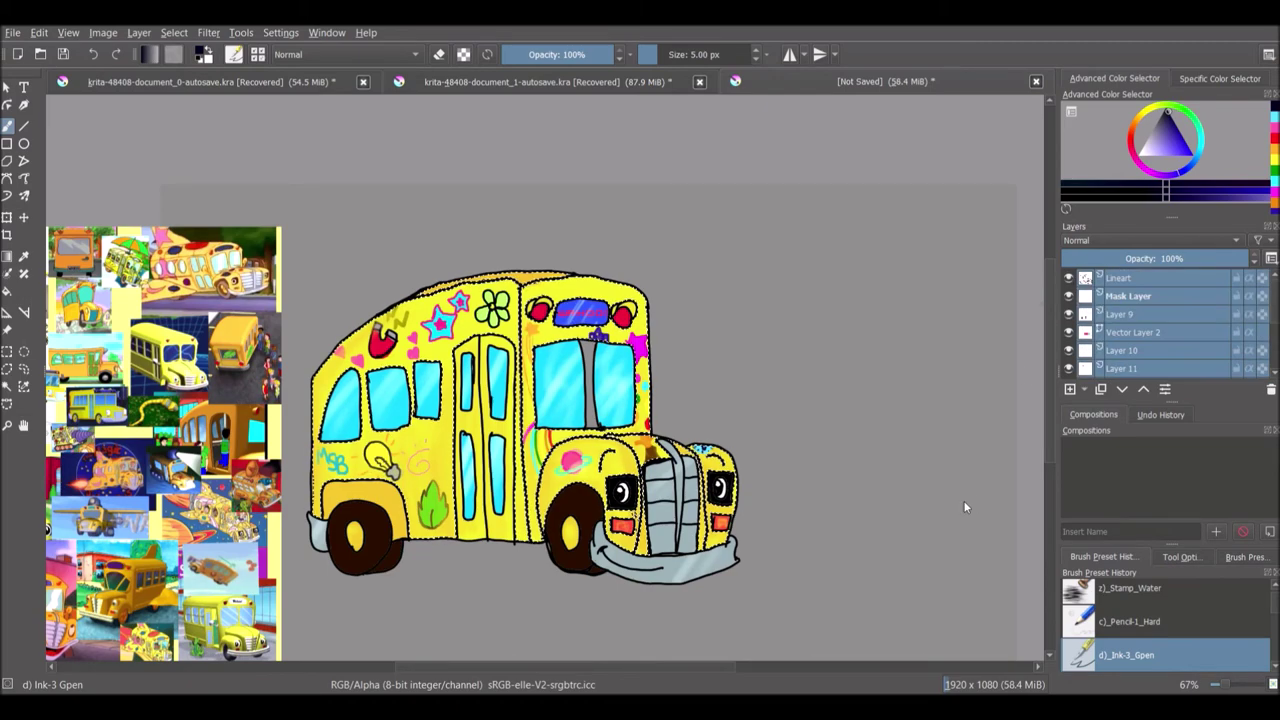
pyautogui.click(1151, 363)
pyautogui.scroll(1, 1177, 296)
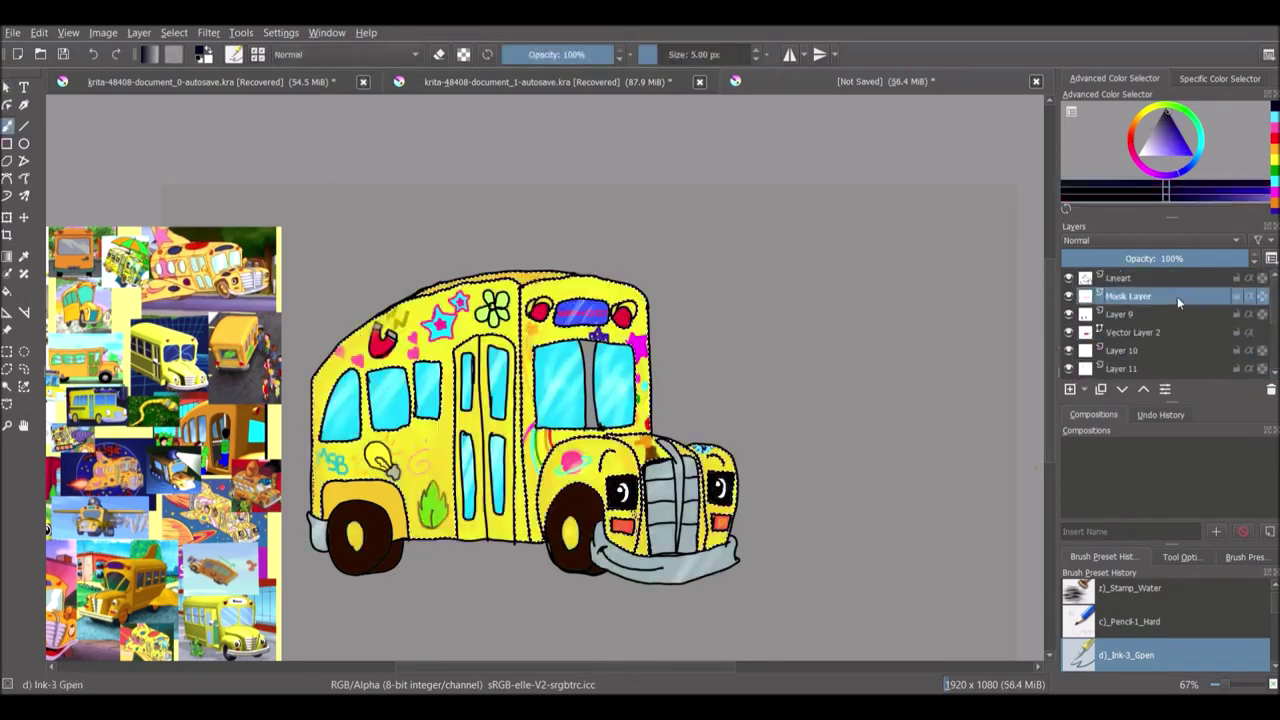
# - Hide all the other layers so that only Layer 12 is shown, and make Layer 12 active
pyautogui.click(1133, 303)
pyautogui.scroll(1, 1133, 320)
pyautogui.keyDown('shift'); pyautogui.click(1120, 279); pyautogui.keyUp('shift')
pyautogui.click(1068, 297)
pyautogui.scroll(-3, 1170, 320)
pyautogui.click(1170, 314)
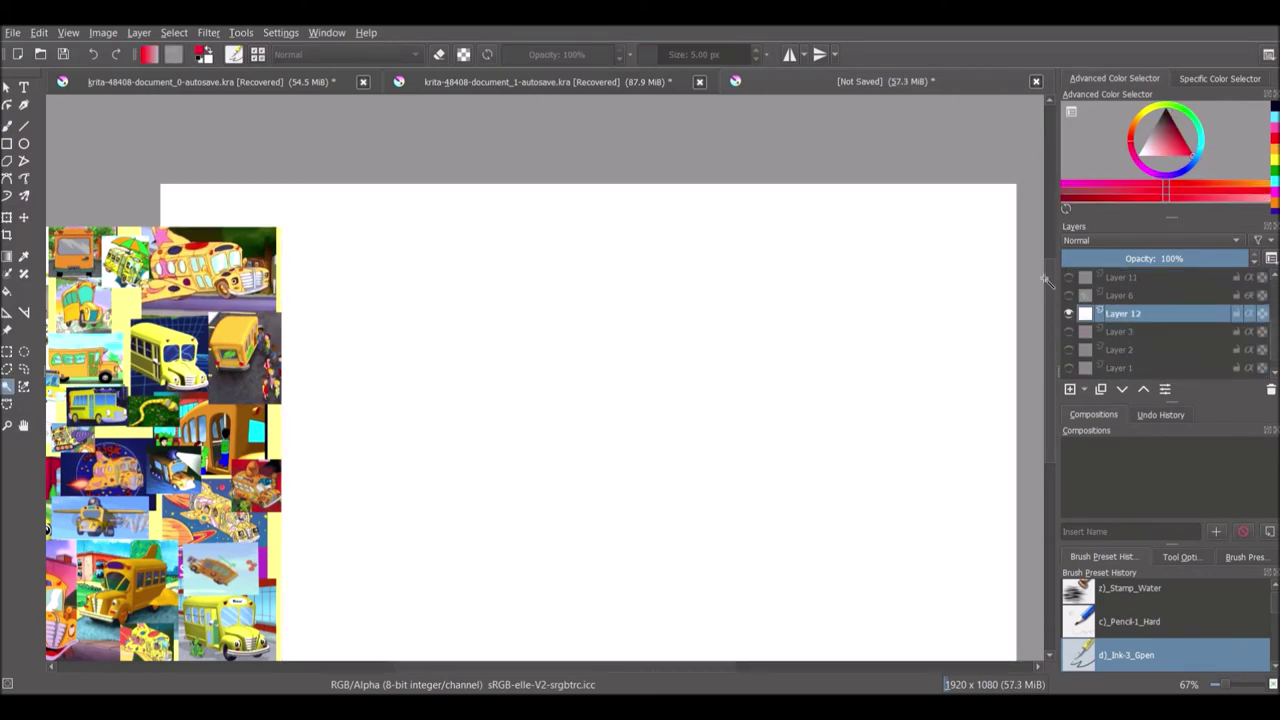
# - Paint diagonal rainbow bands in red, orange, yellow, green, light blue, magenta and purple on Layer 12 with Airbrush Soft at 151.37 px
pyautogui.scroll(-2, 576, 380)
pyautogui.scroll(-3, 1274, 643)
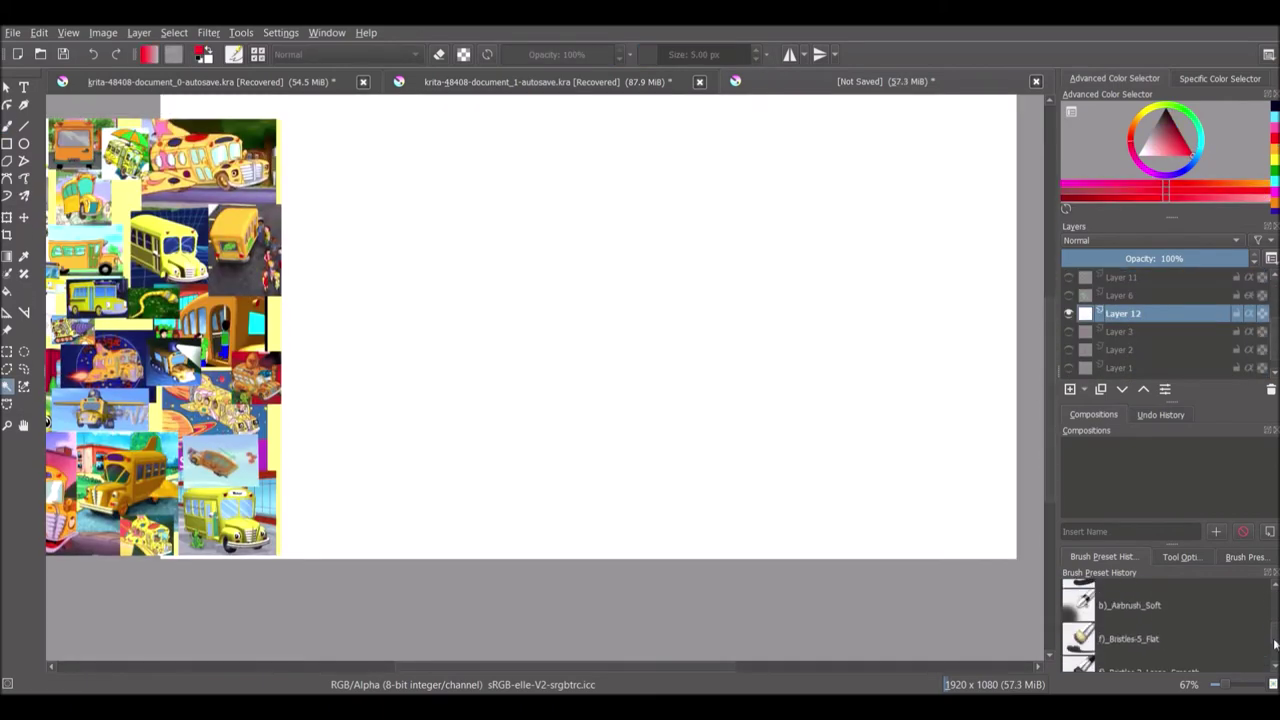
pyautogui.click(1129, 611)
pyautogui.moveTo(871, 551)
pyautogui.mouseDown()
pyautogui.moveTo(1014, 371)
pyautogui.moveTo(791, 614)
pyautogui.moveTo(814, 580)
pyautogui.moveTo(563, 600)
pyautogui.moveTo(463, 651)
pyautogui.mouseUp()
pyautogui.scroll(-2, 1050, 381)
pyautogui.scroll(3, 1048, 448)
pyautogui.moveTo(463, 651); pyautogui.dragTo(680, 672)
pyautogui.moveTo(866, 249)
pyautogui.mouseDown()
pyautogui.moveTo(557, 377)
pyautogui.moveTo(363, 591)
pyautogui.mouseUp()
pyautogui.moveTo(700, 180)
pyautogui.mouseDown()
pyautogui.moveTo(212, 585)
pyautogui.moveTo(634, 209)
pyautogui.moveTo(571, 222)
pyautogui.mouseUp()
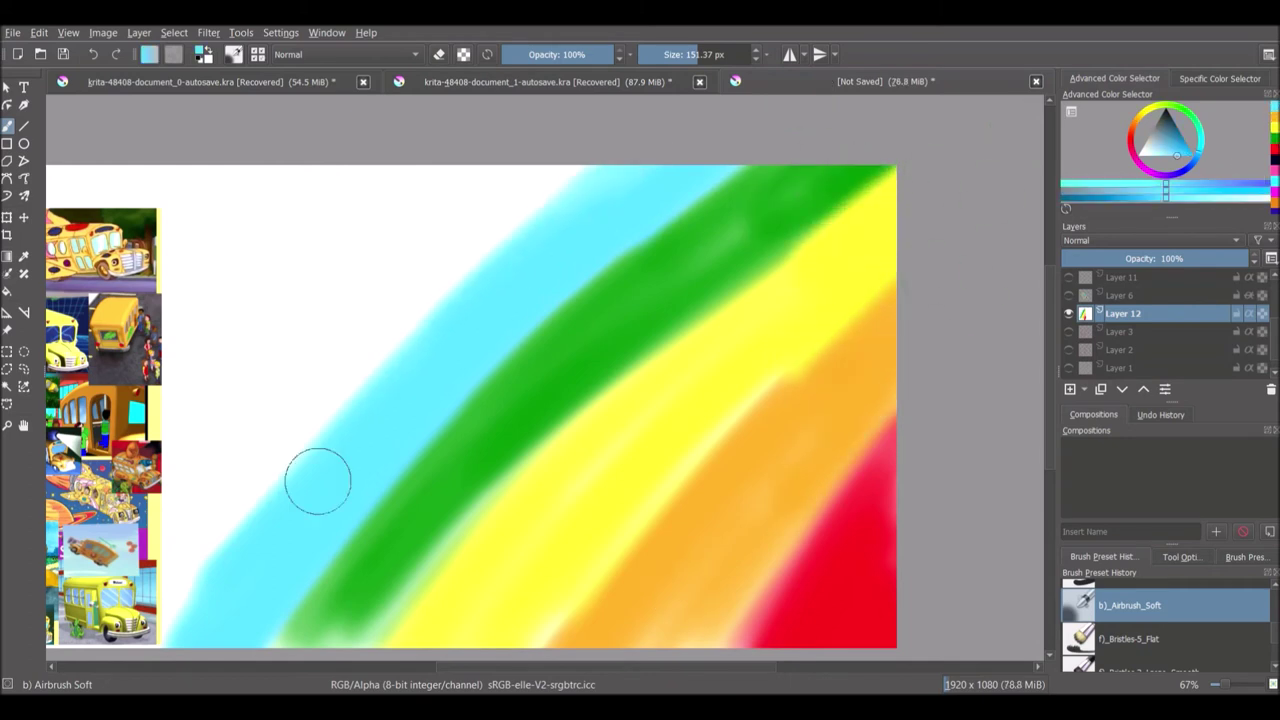
pyautogui.moveTo(269, 603)
pyautogui.mouseDown()
pyautogui.moveTo(480, 170)
pyautogui.moveTo(150, 615)
pyautogui.moveTo(400, 170)
pyautogui.mouseUp()
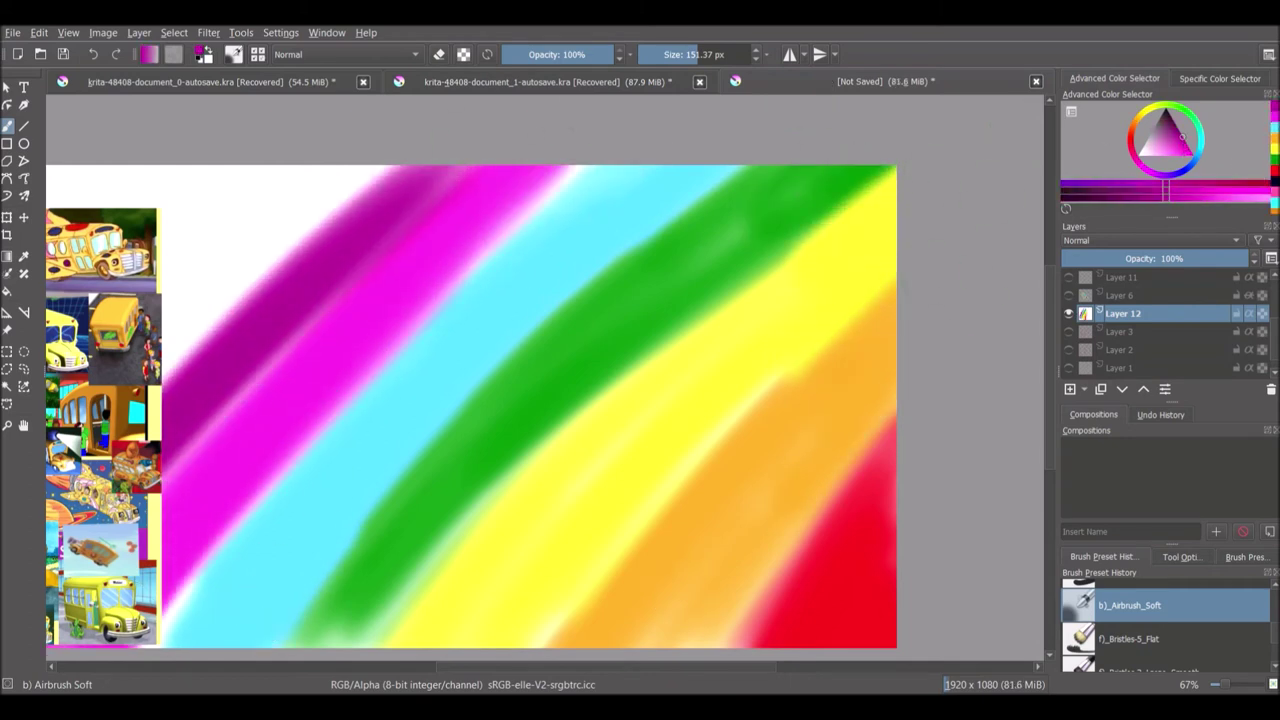
# - Fill the canvas's upper-left corner with diagonal purple, dark purple, red, orange and yellow bands using Airbrush Soft at 151.37 px
pyautogui.moveTo(328, 226); pyautogui.dragTo(165, 392)
pyautogui.moveTo(430, 166); pyautogui.dragTo(165, 368)
pyautogui.moveTo(330, 166); pyautogui.dragTo(160, 298)
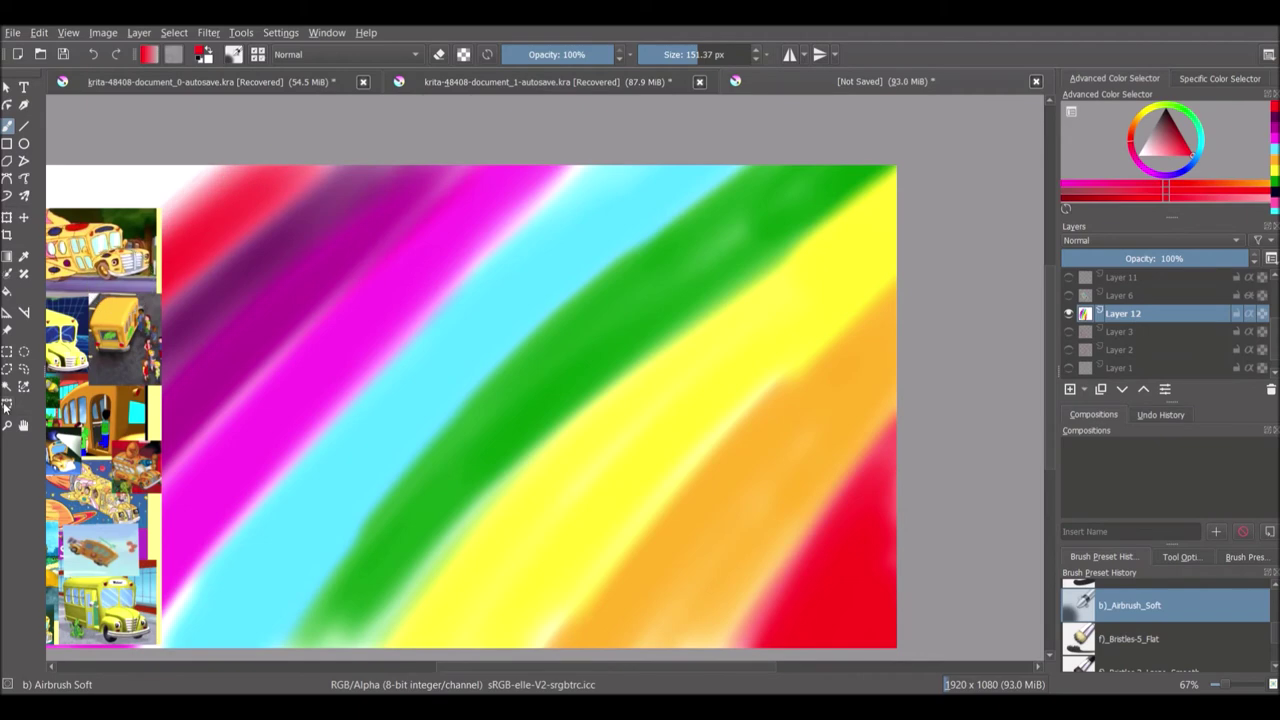
pyautogui.moveTo(235, 530)
pyautogui.mouseDown()
pyautogui.moveTo(200, 443)
pyautogui.moveTo(478, 145)
pyautogui.mouseUp()
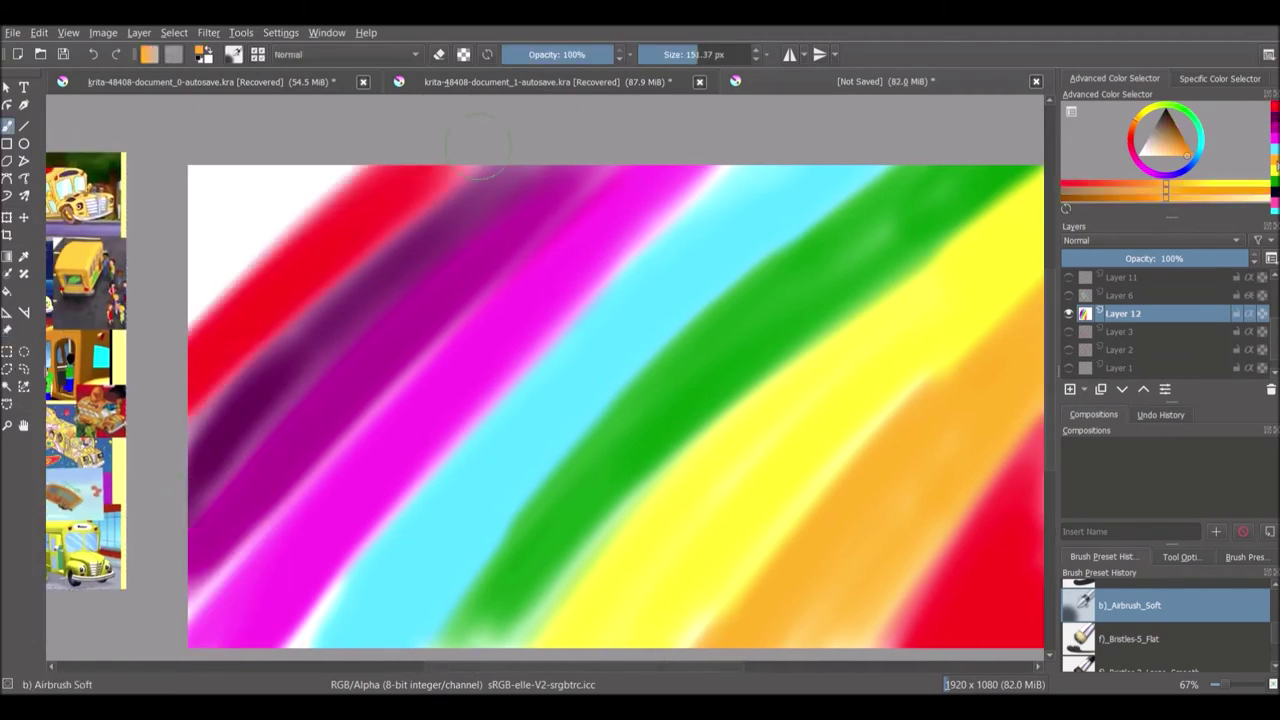
pyautogui.moveTo(340, 168); pyautogui.dragTo(271, 218)
pyautogui.moveTo(300, 168); pyautogui.dragTo(277, 194)
pyautogui.moveTo(230, 625); pyautogui.dragTo(320, 529)
# - Stamp sparkles over the red, orange and yellow bands at lower right with Stamp Sparkles at 114.11 px
pyautogui.scroll(-10, 1160, 625)
pyautogui.click(1248, 612)
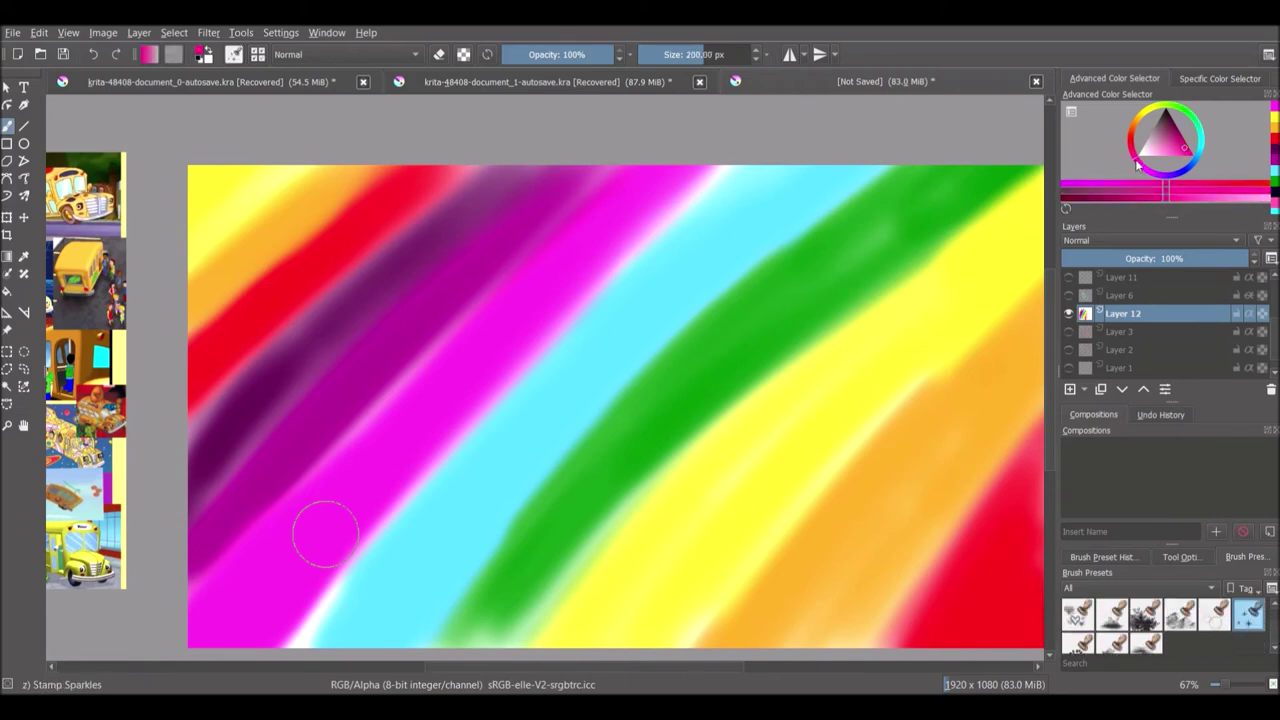
pyautogui.moveTo(676, 668); pyautogui.dragTo(726, 668)
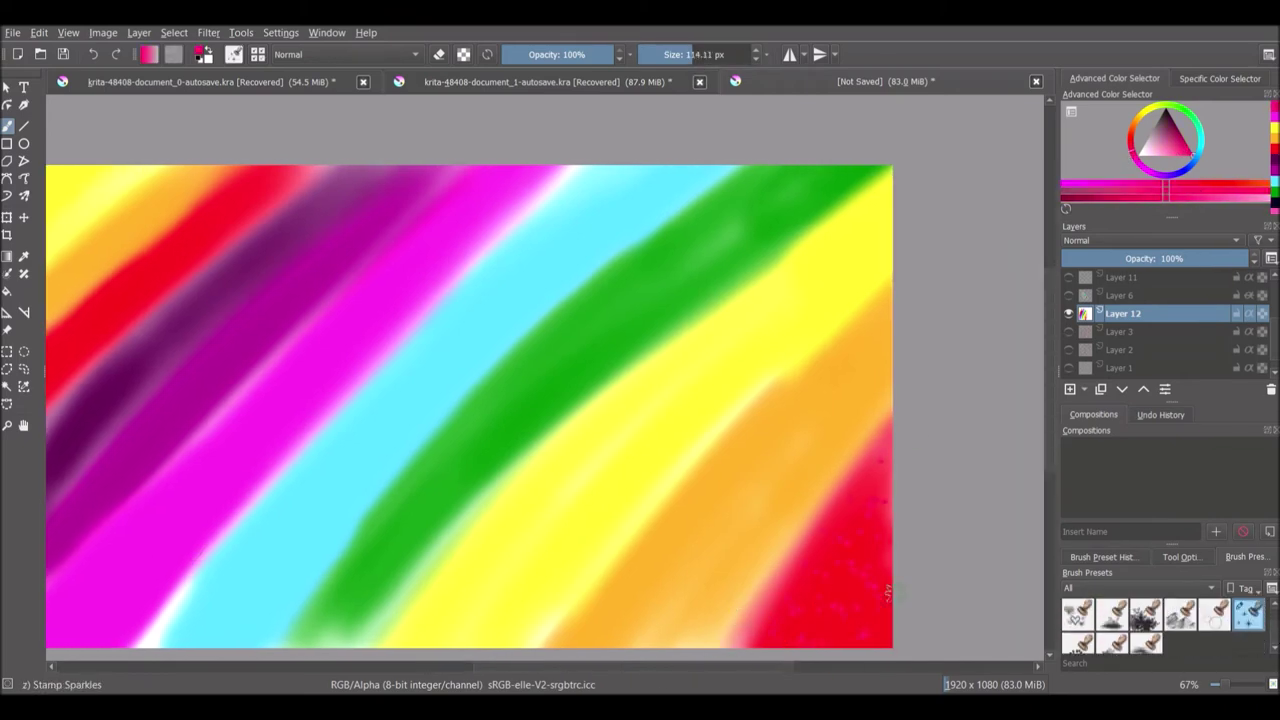
pyautogui.click(1190, 170)
pyautogui.moveTo(848, 405); pyautogui.dragTo(666, 632)
pyautogui.moveTo(875, 242); pyautogui.dragTo(511, 583)
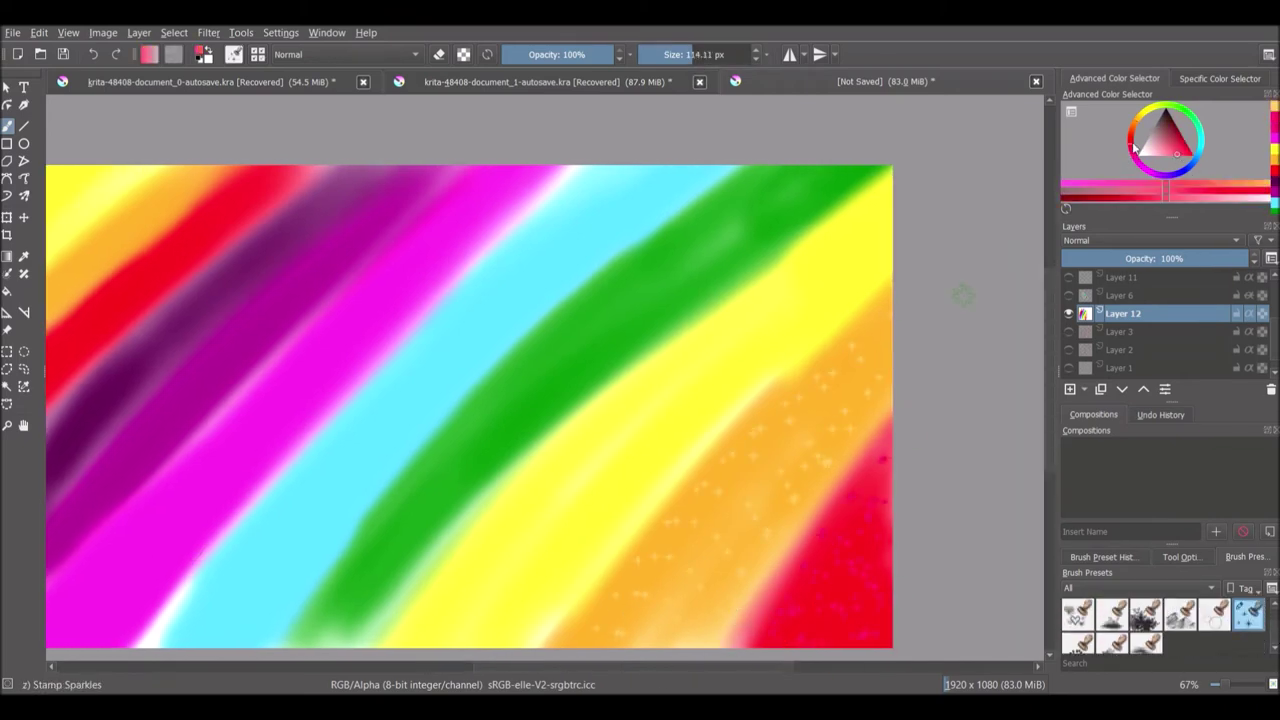
# - Stamp contrasting sparkles over the green, light blue, magenta, purple and upper-left bands, changing the colour for each band
pyautogui.click(1205, 130)
pyautogui.moveTo(767, 210); pyautogui.dragTo(423, 525)
pyautogui.moveTo(560, 300); pyautogui.dragTo(671, 300)
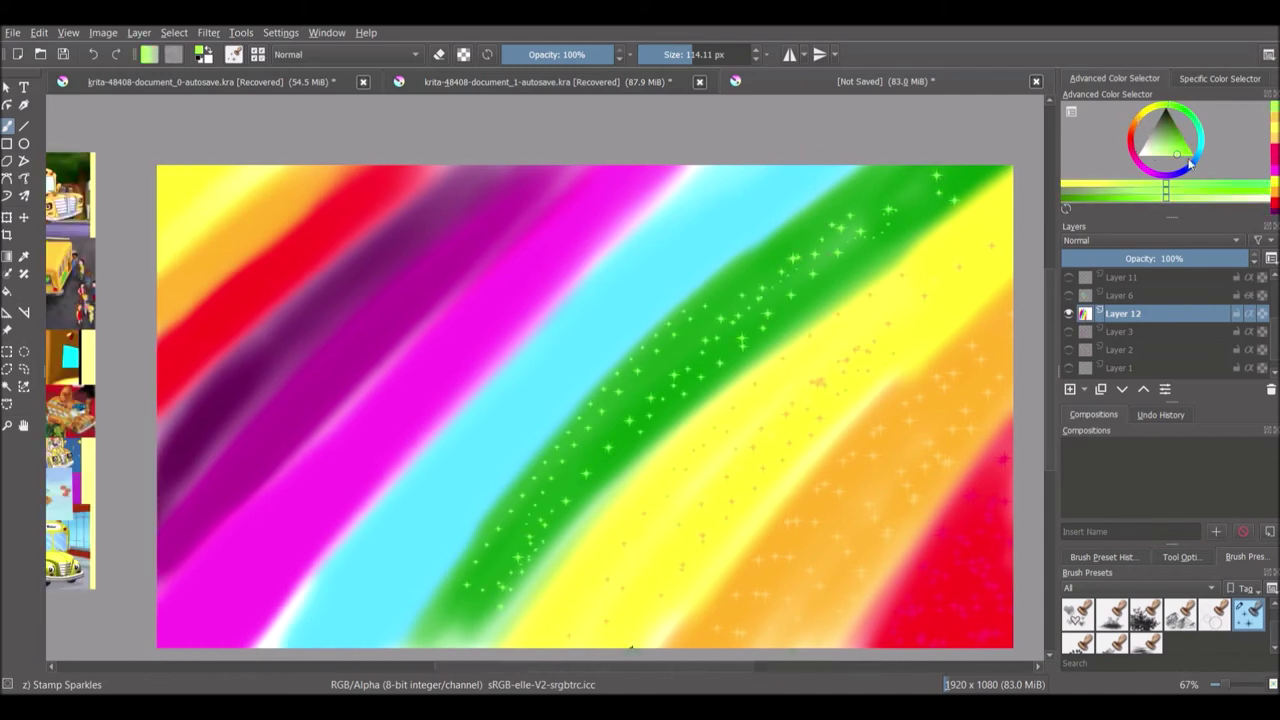
pyautogui.keyDown('ctrl'); pyautogui.click(649, 291); pyautogui.keyUp('ctrl')
pyautogui.moveTo(713, 245); pyautogui.dragTo(542, 405)
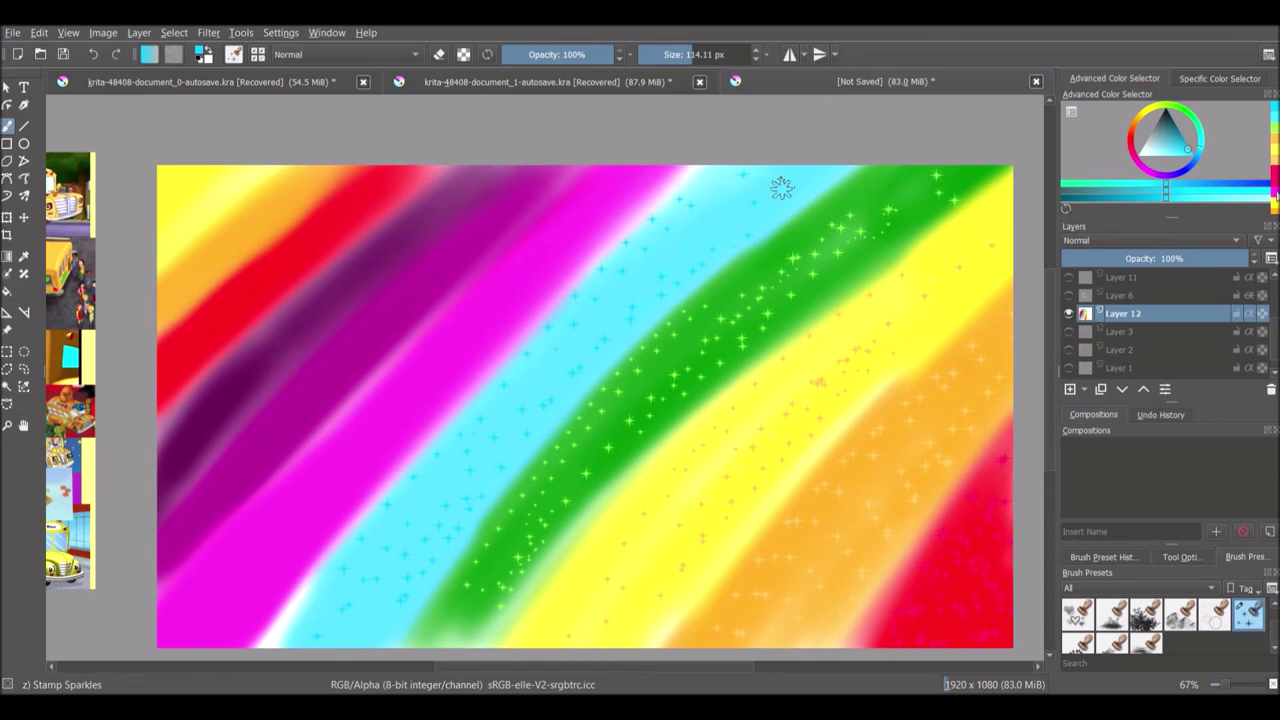
pyautogui.keyDown('ctrl'); pyautogui.click(471, 237); pyautogui.keyUp('ctrl')
pyautogui.moveTo(471, 237)
pyautogui.mouseDown()
pyautogui.moveTo(310, 388)
pyautogui.moveTo(187, 544)
pyautogui.mouseUp()
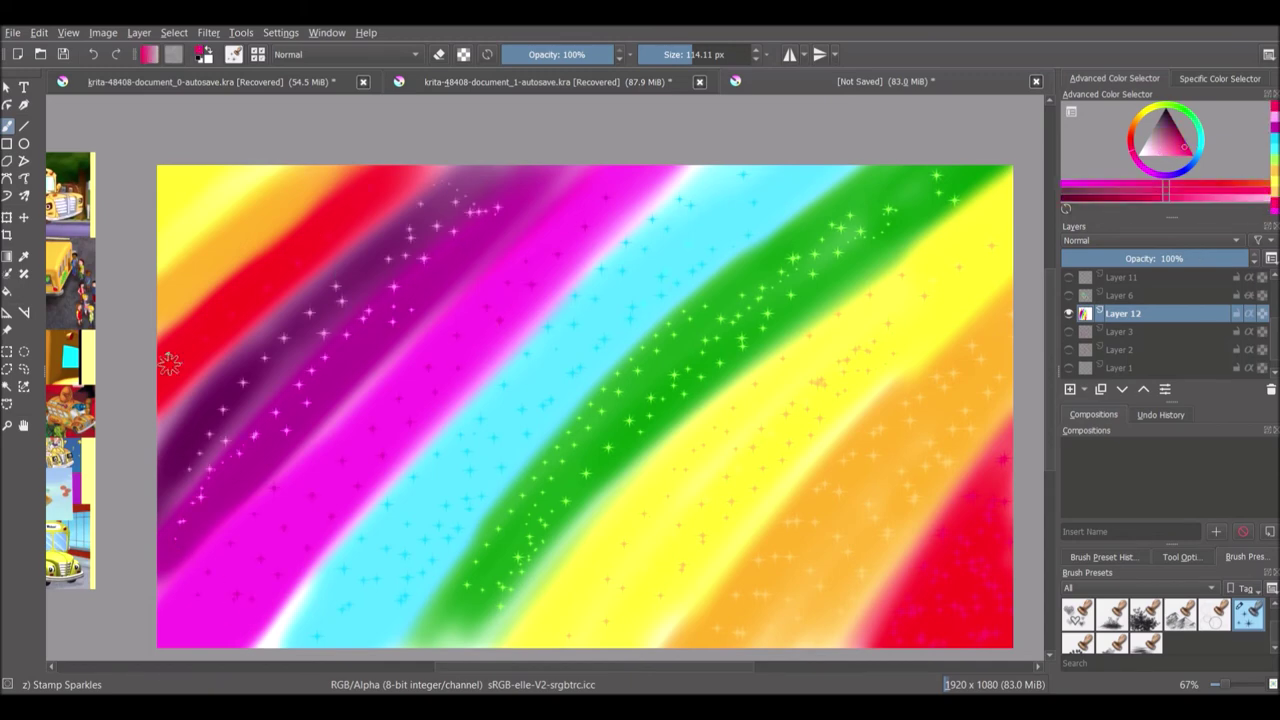
pyautogui.keyDown('ctrl'); pyautogui.click(664, 538); pyautogui.keyUp('ctrl')
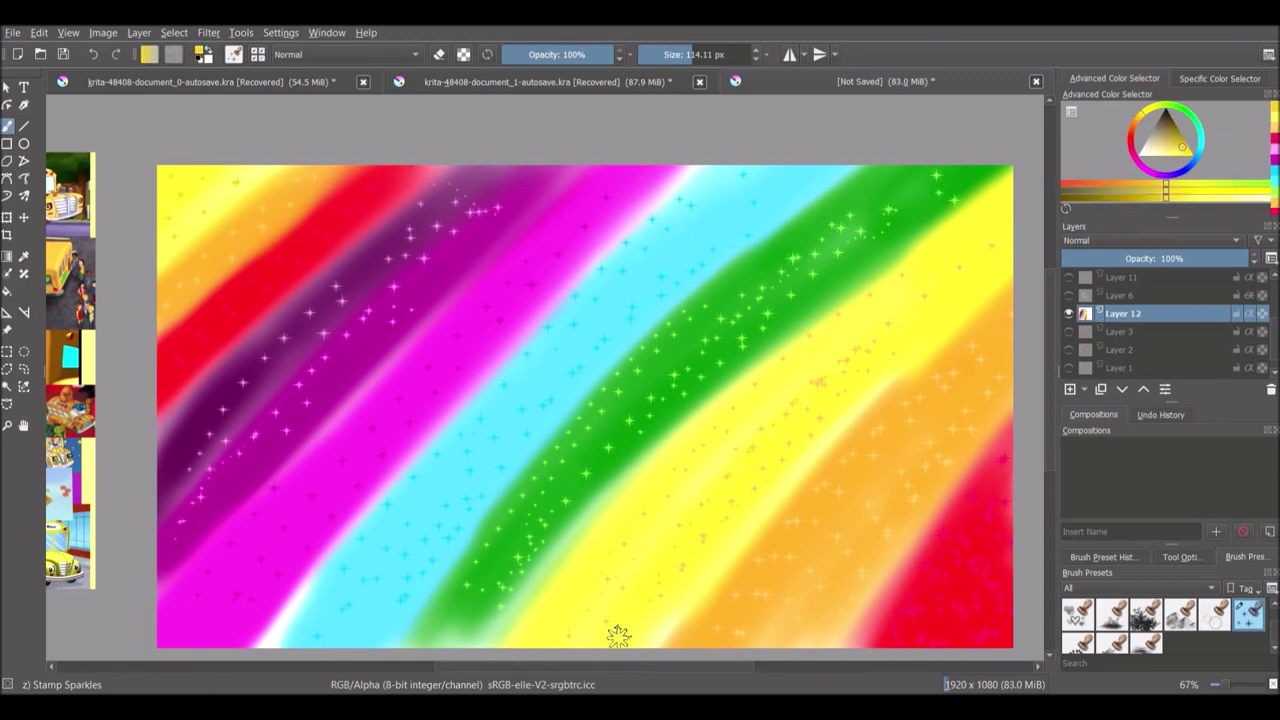
# - Cover the pale gaps between bands along the canvas's bottom edge in light blue and green with Airbrush Soft
pyautogui.press('/')
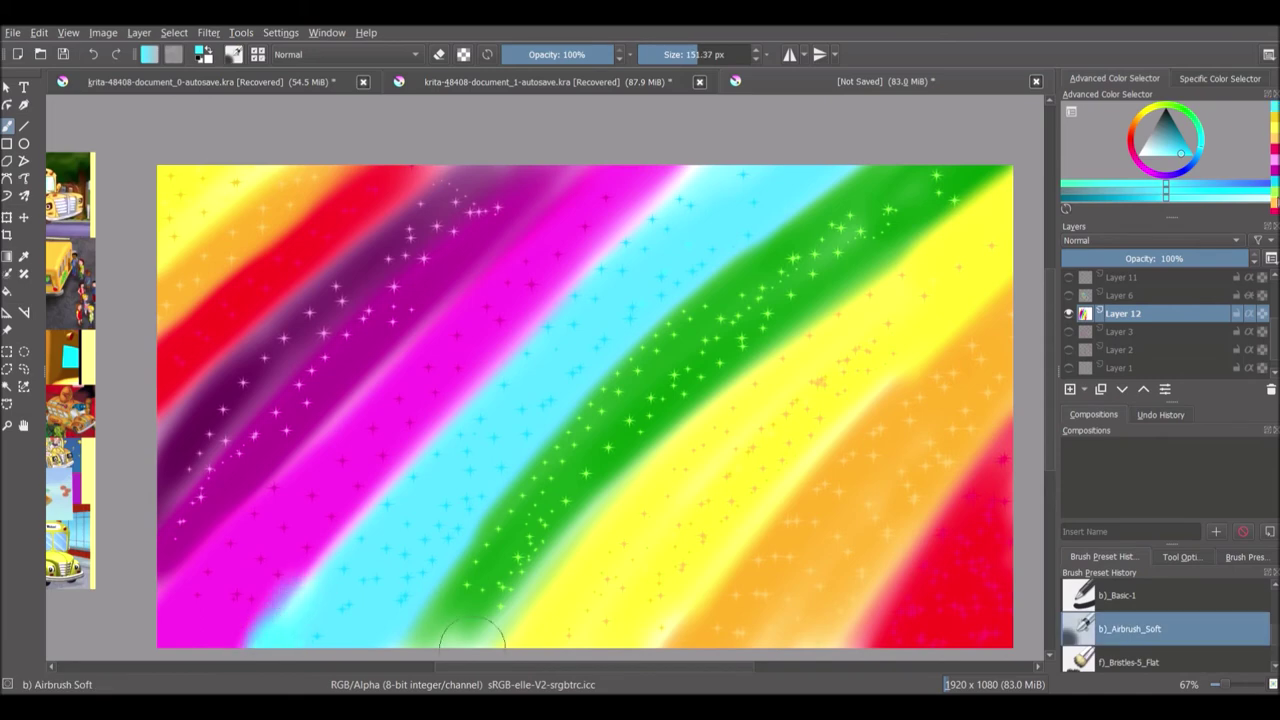
pyautogui.keyDown('ctrl'); pyautogui.click(472, 628); pyautogui.keyUp('ctrl')
# - Show the hidden bus layers over the rainbow again and delete Mask Layer
pyautogui.scroll(3, 1093, 305)
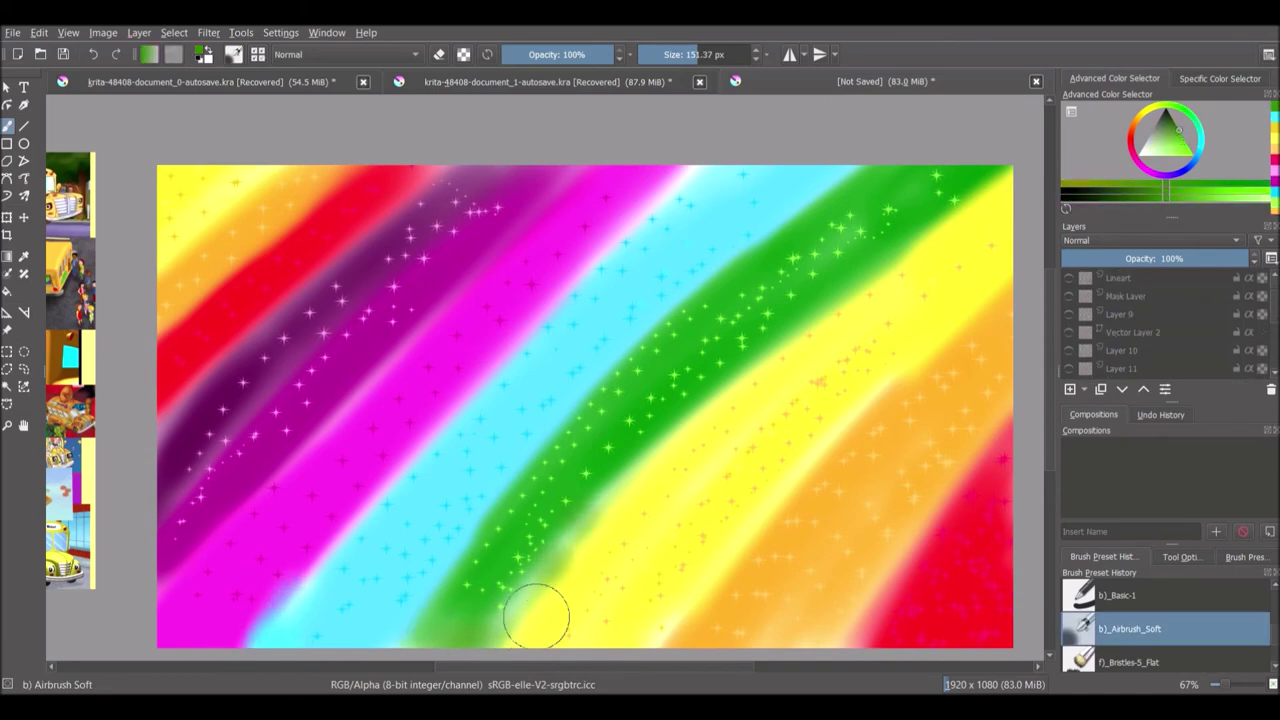
pyautogui.click(1069, 368)
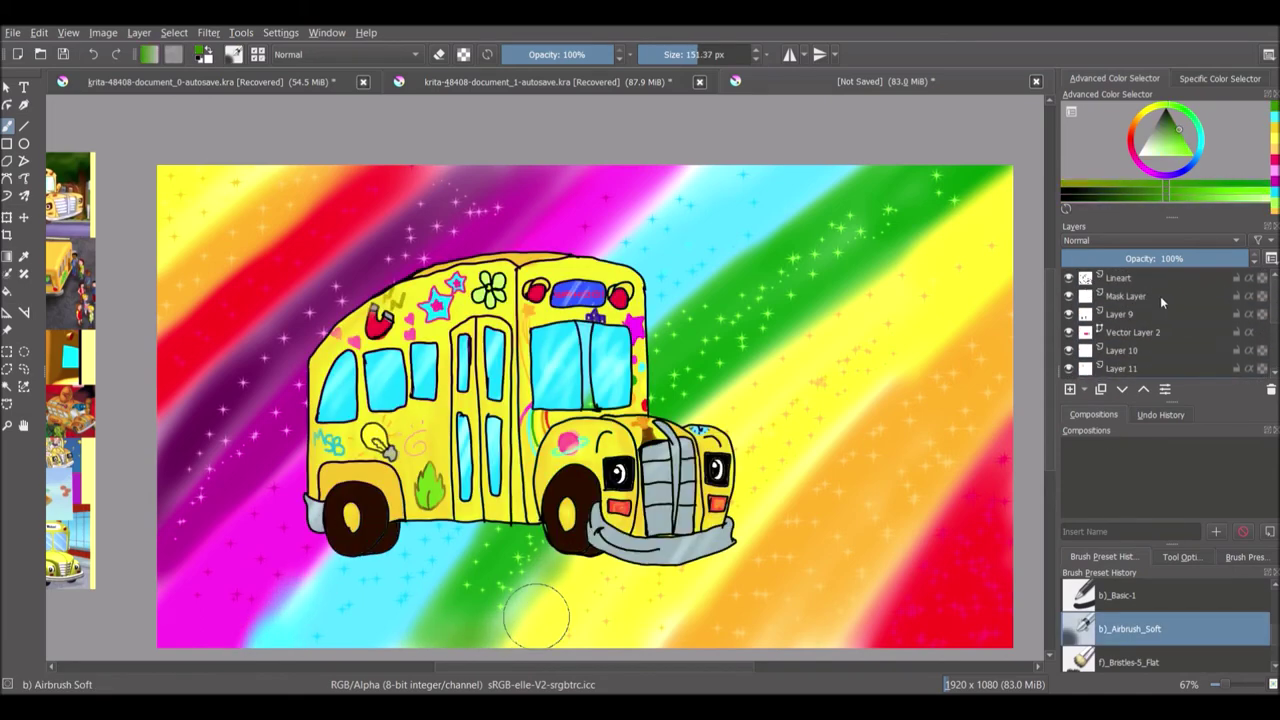
pyautogui.scroll(-3, 1149, 308)
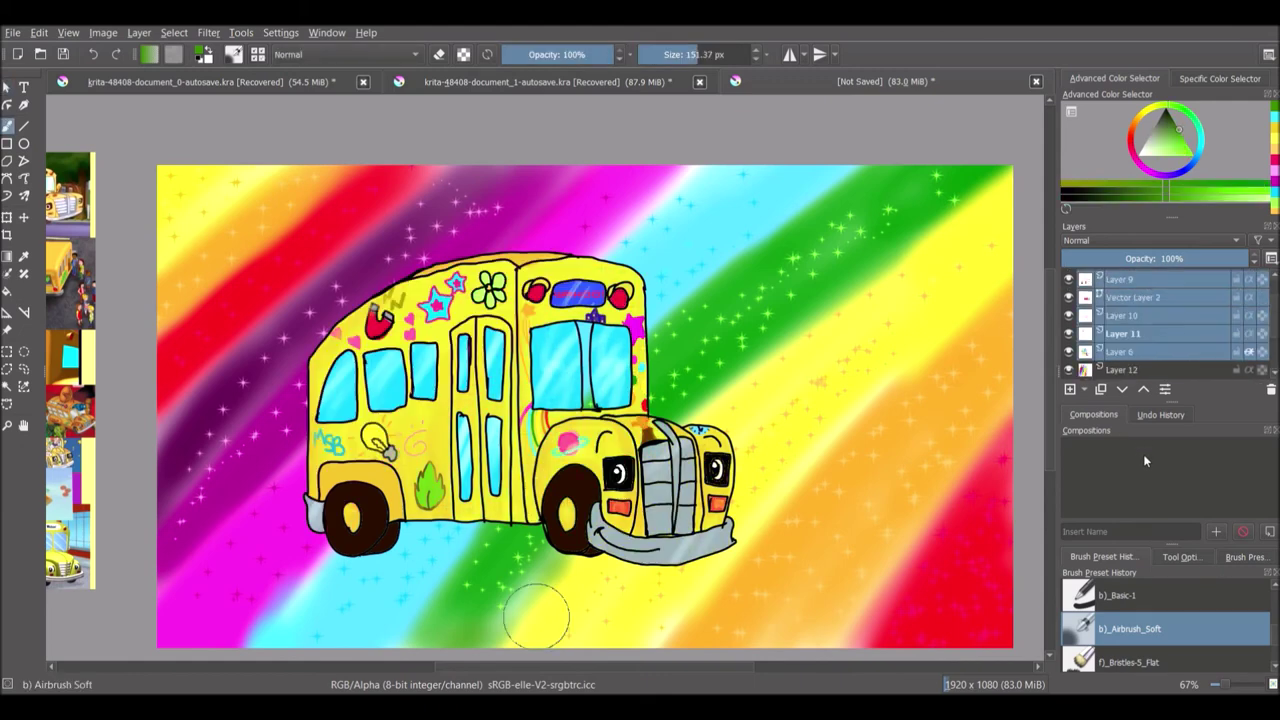
pyautogui.click(1166, 289)
pyautogui.scroll(-3, 1166, 289)
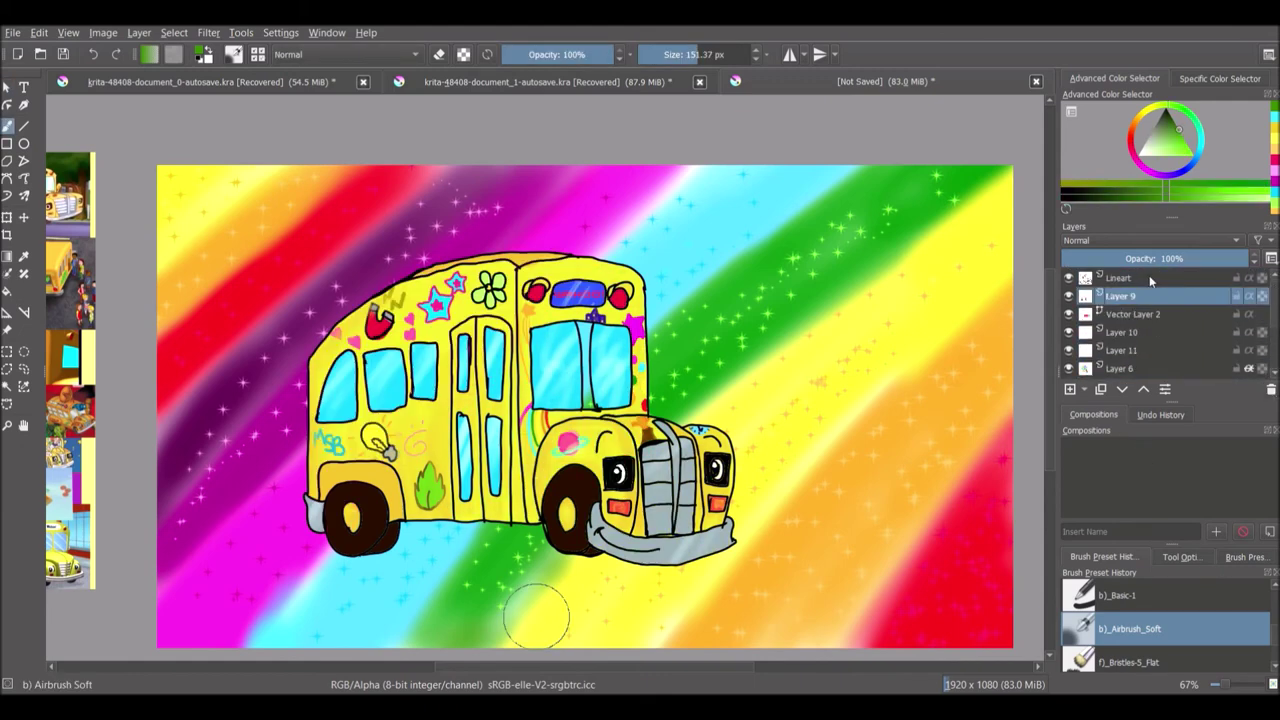
# - Remove Layer 10 and try to merge and transform the bus layers from Lineart down to Layer 6
pyautogui.scroll(3, 1166, 310)
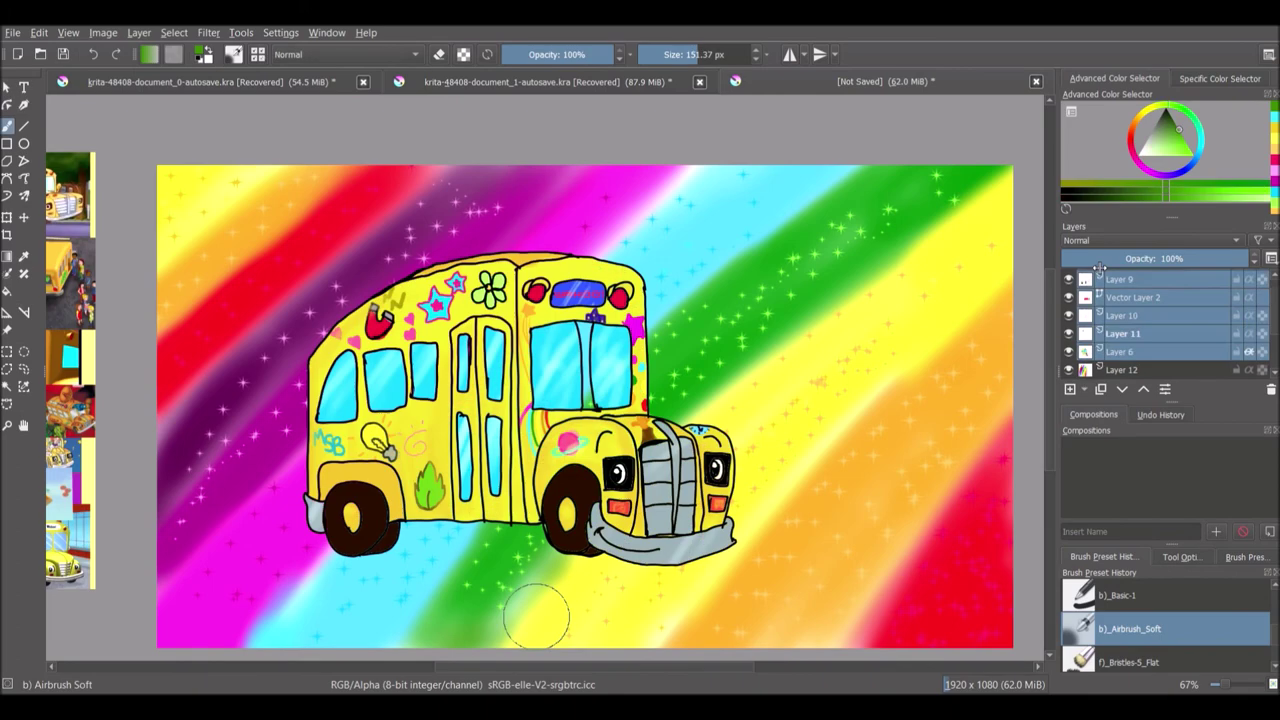
pyautogui.moveTo(1137, 293); pyautogui.dragTo(1137, 327)
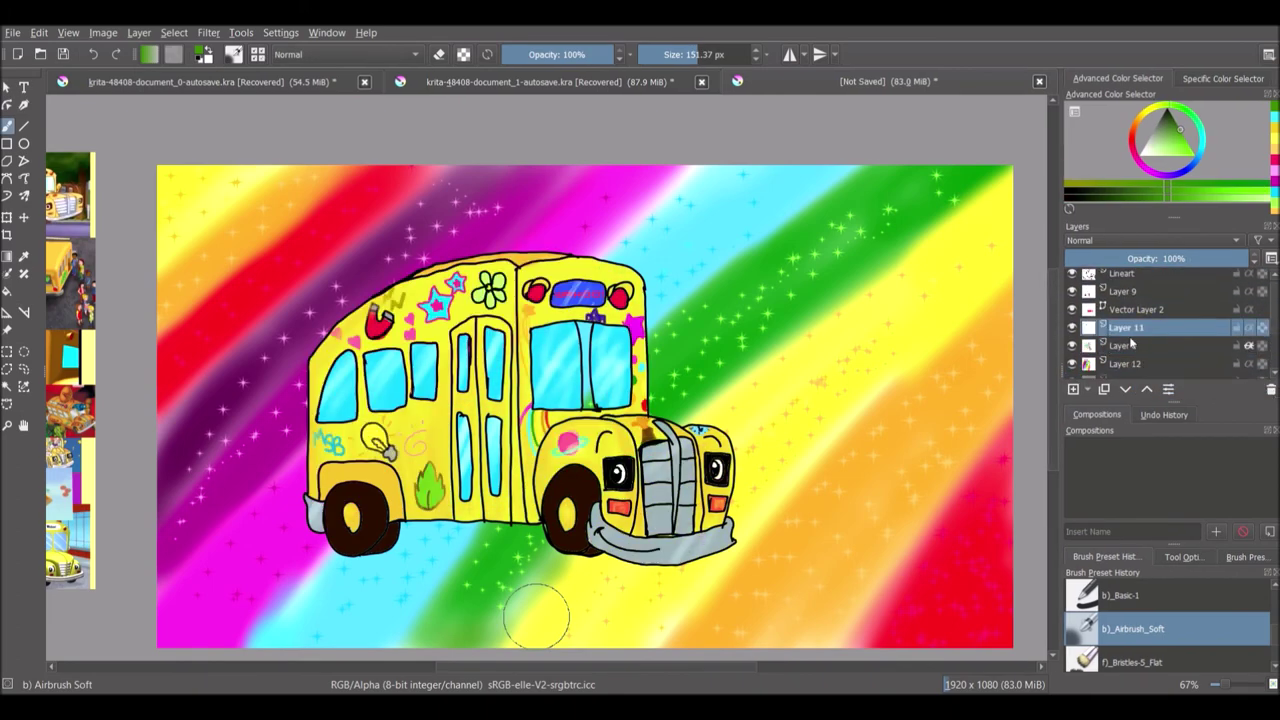
pyautogui.keyDown('shift'); pyautogui.click(1150, 277); pyautogui.keyUp('shift')
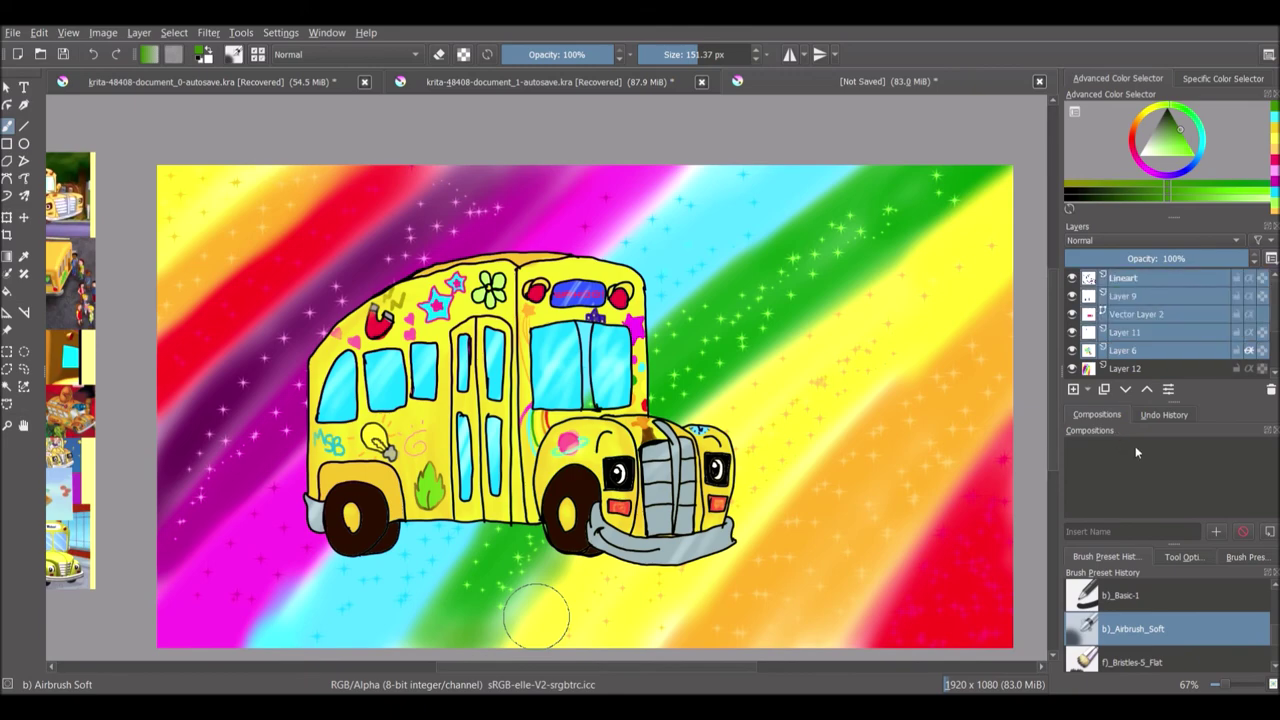
pyautogui.hotkey('ctrl', 'e')
pyautogui.hotkey('ctrl', 'z')
pyautogui.hotkey('ctrl', 't')
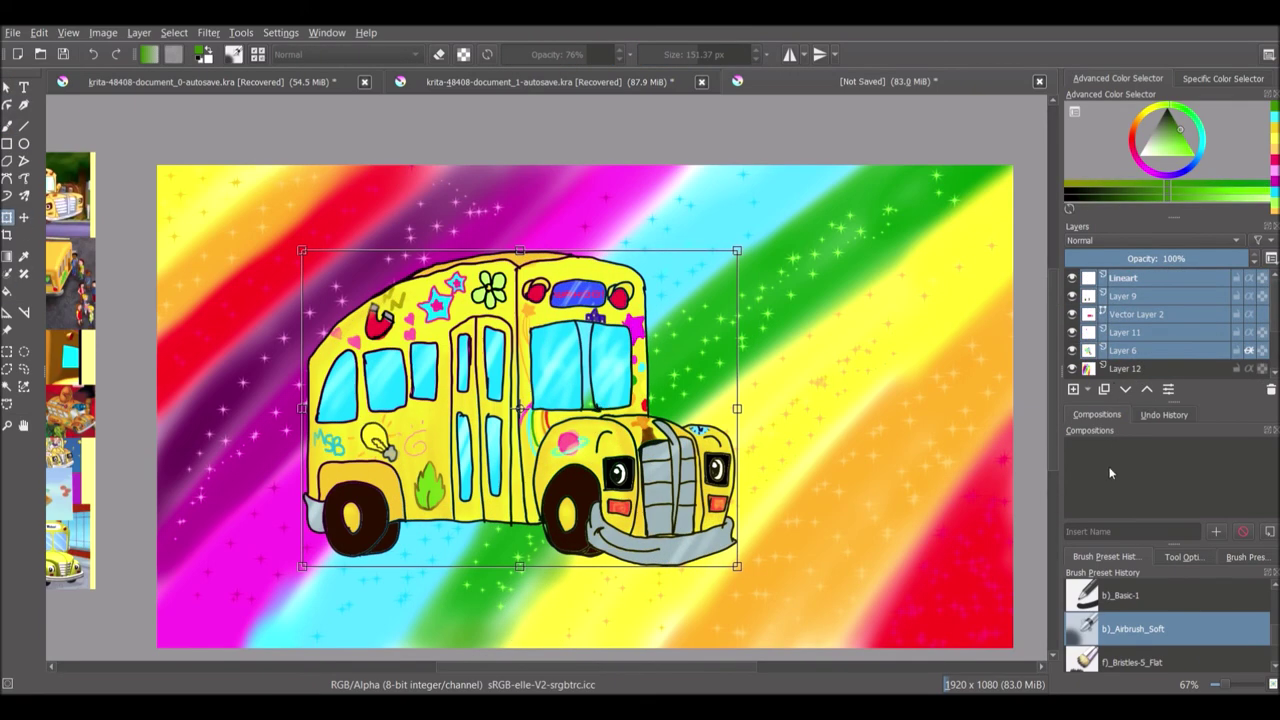
pyautogui.press('Escape')
# - Try grouping the bus layers with Layer 6 moved within the group, and undo the changes
pyautogui.click(1107, 368)
pyautogui.click(1082, 368)
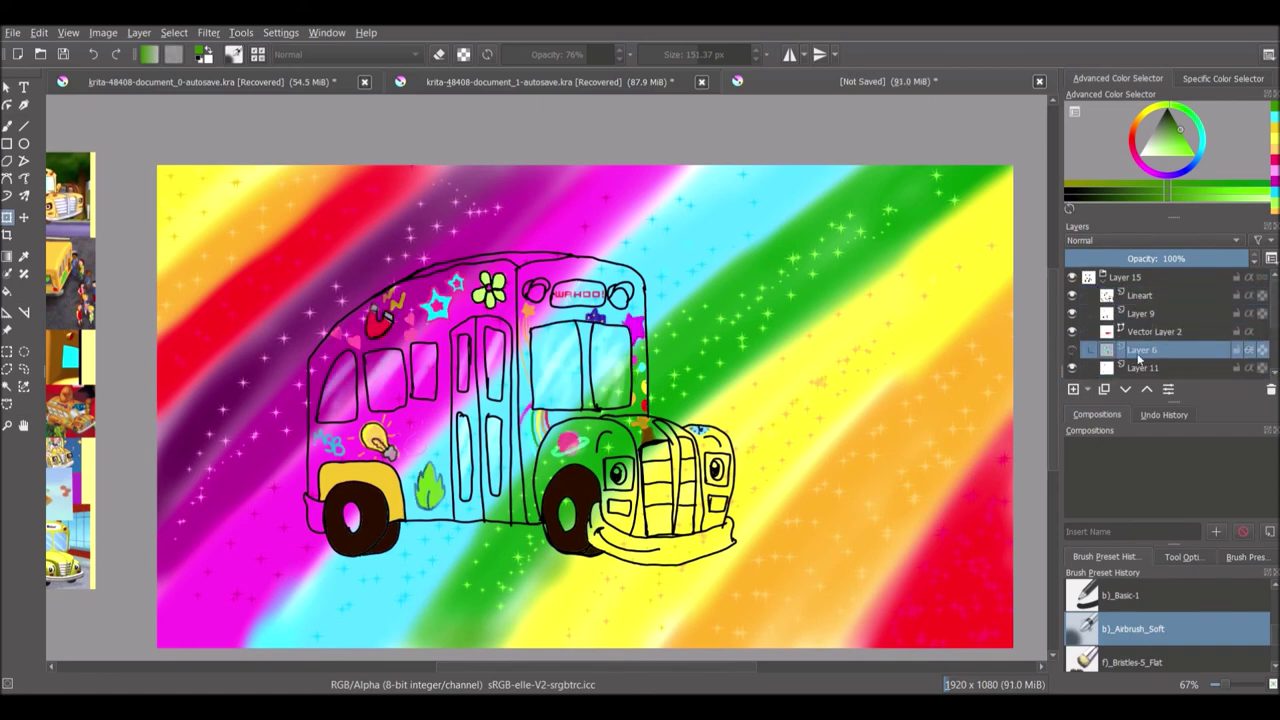
pyautogui.moveTo(1138, 352); pyautogui.dragTo(1140, 376)
pyautogui.click(1140, 288)
pyautogui.hotkey('ctrl', 'z')
pyautogui.hotkey('ctrl', 'z')
pyautogui.hotkey('ctrl', 'z')
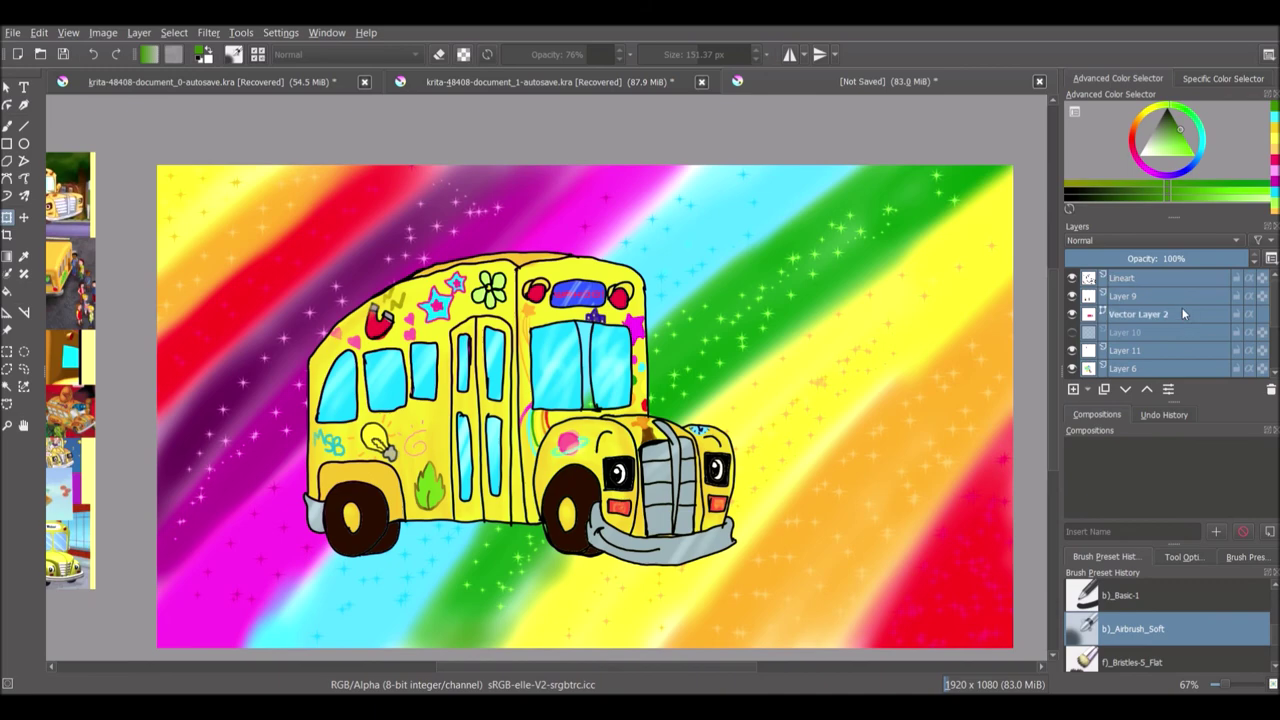
# - Merge the bus layers into one, tilt the bus slightly counterclockwise further right on the canvas, and hide Layer 12
pyautogui.scroll(-1, 585, 387)
pyautogui.hotkey('ctrl', 't')
pyautogui.moveTo(840, 525); pyautogui.dragTo(850, 456)
pyautogui.press('Escape')
pyautogui.click(1072, 296)
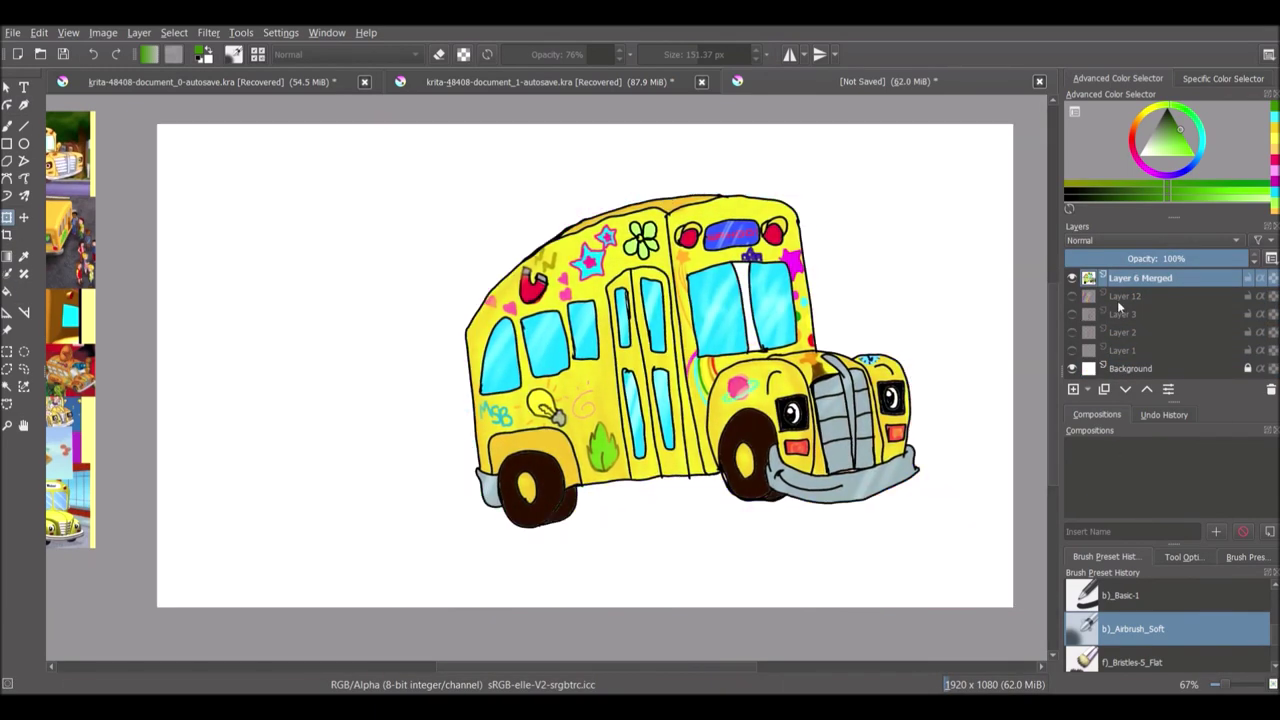